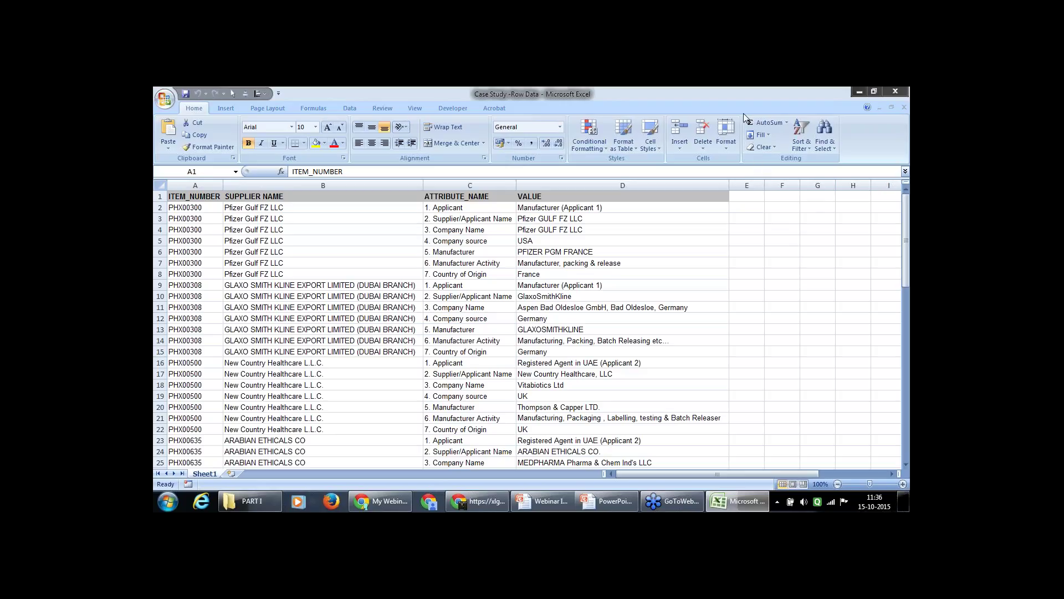
Open the Case Study - Fianl Solution with VLOOKUP-CHOOSE ARRAY Formula workbook from the PART I folder, then return to the Case Study -Row Data workbook
left_click(527, 231)
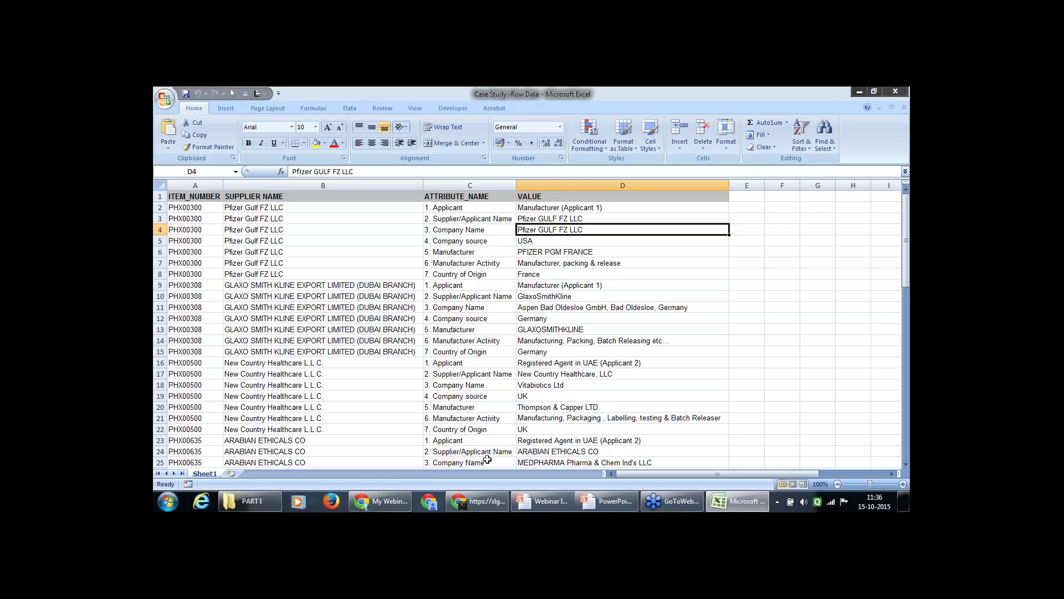
left_click(258, 498)
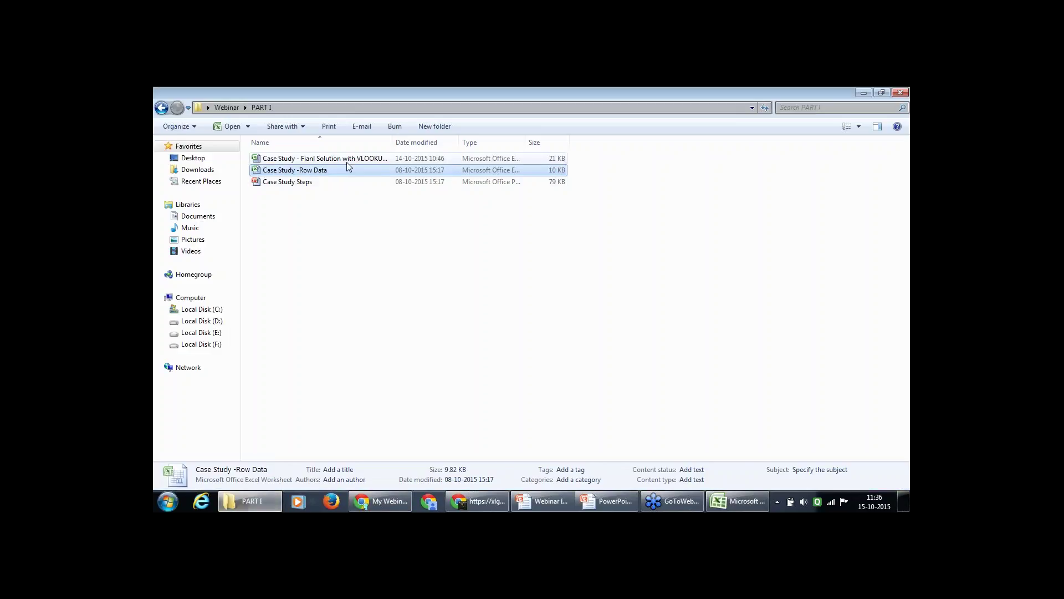
double_click(347, 161)
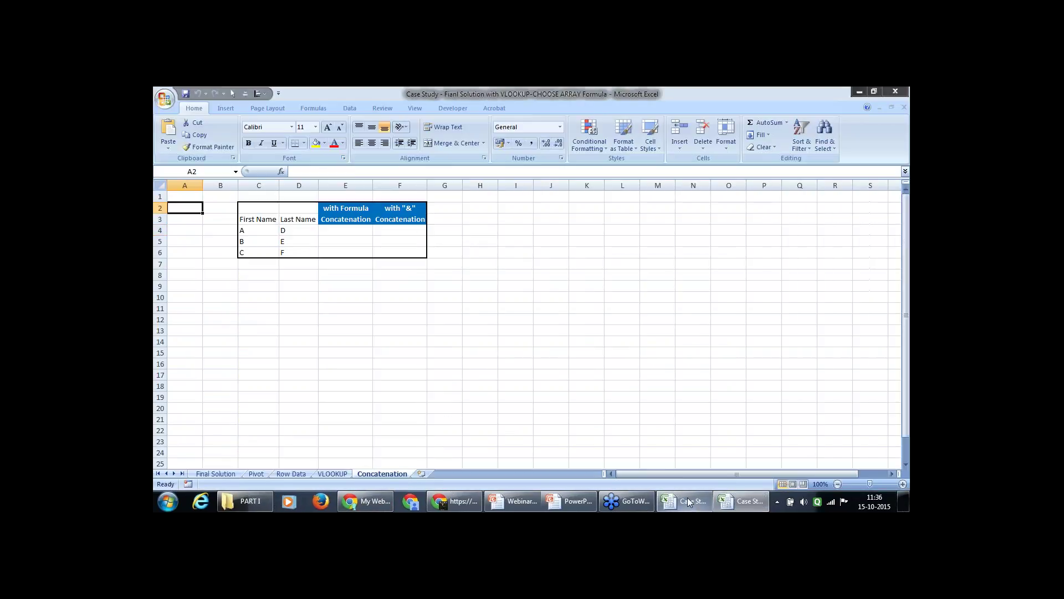
left_click(688, 501)
Examine the repeated entries in the ITEM_NUMBER and SUPPLIER NAME columns of the raw data
left_click(247, 238)
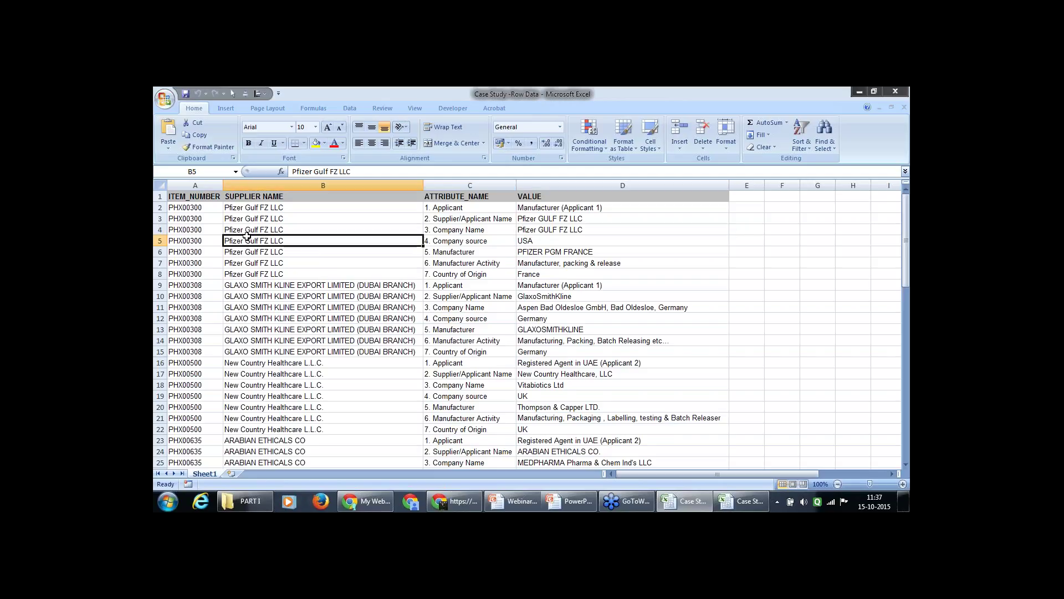
key("Right")
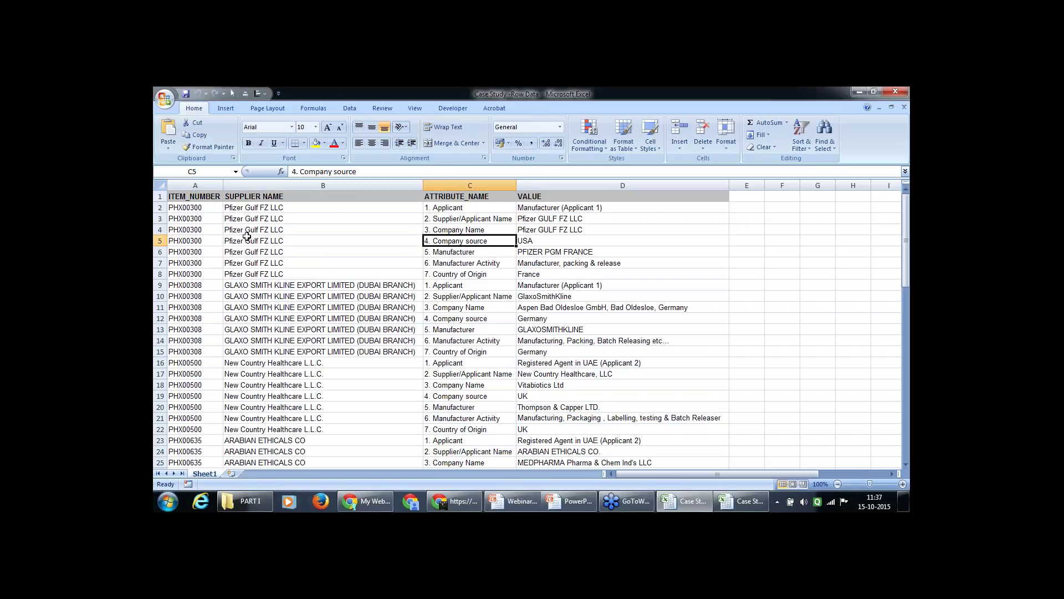
left_click_drag(193, 208, 207, 382)
left_click_drag(238, 208, 314, 340)
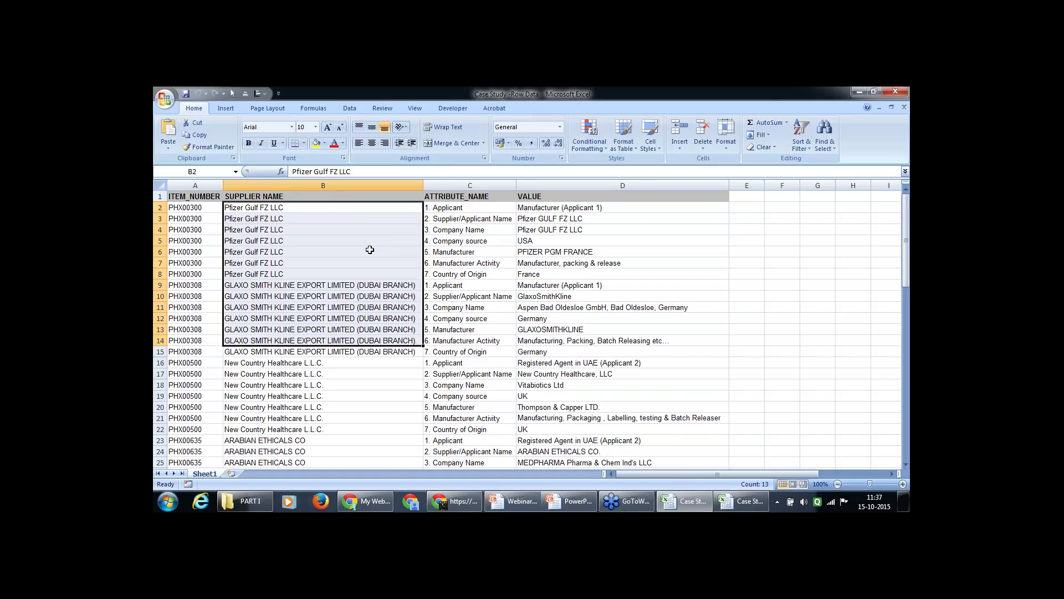
left_click(196, 207)
key("Right")
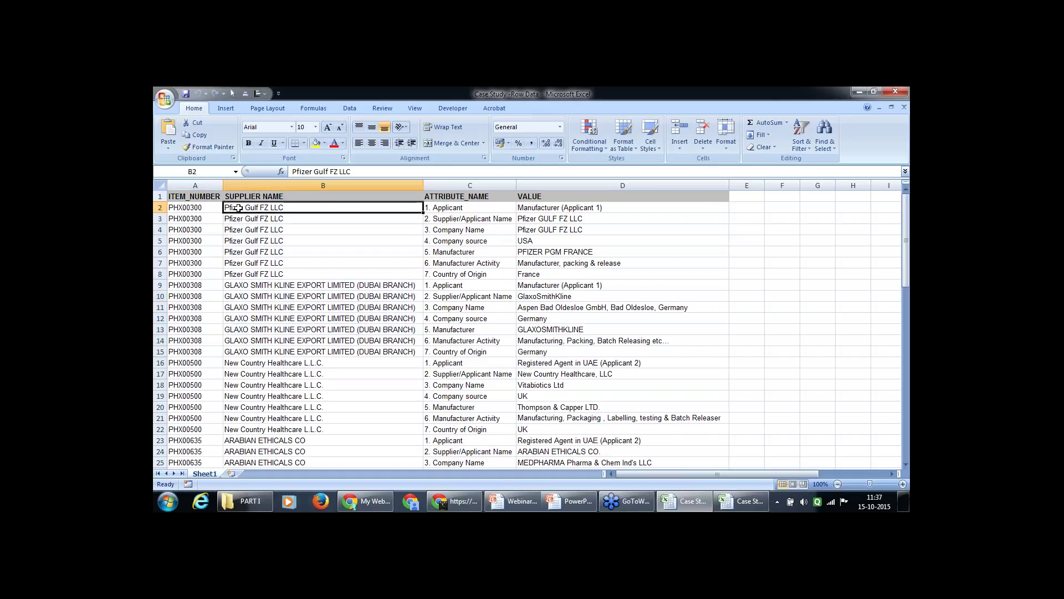
left_click(197, 208)
Examine the seven attributes of item PHX00300 and their values, from Applicant through Country of Origin
left_click_drag(448, 209, 447, 272)
left_click(450, 210)
key("Down")
left_click(503, 232)
left_click(493, 243)
left_click(525, 242)
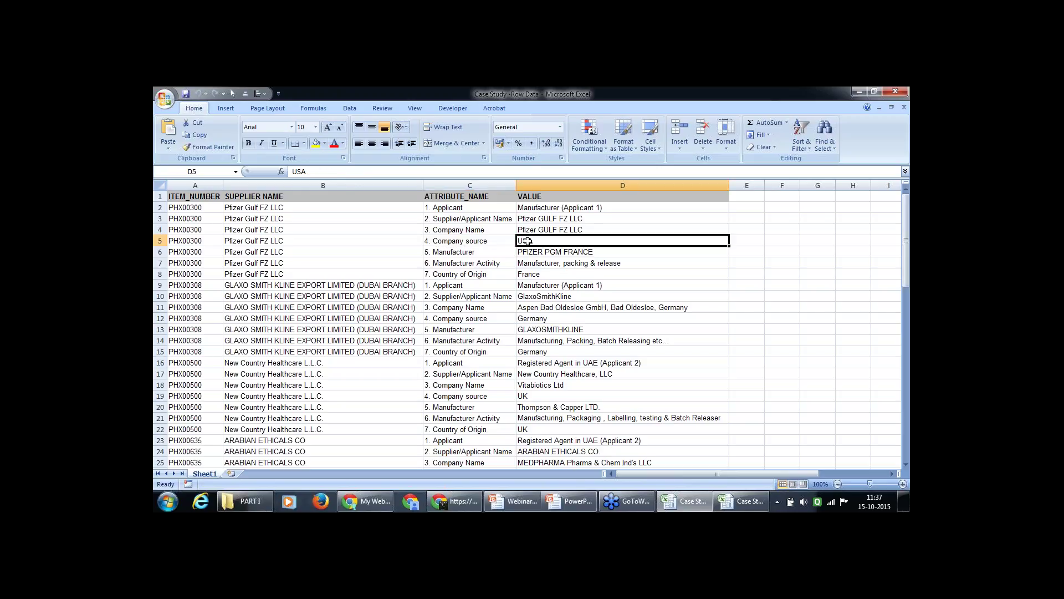
left_click(481, 253)
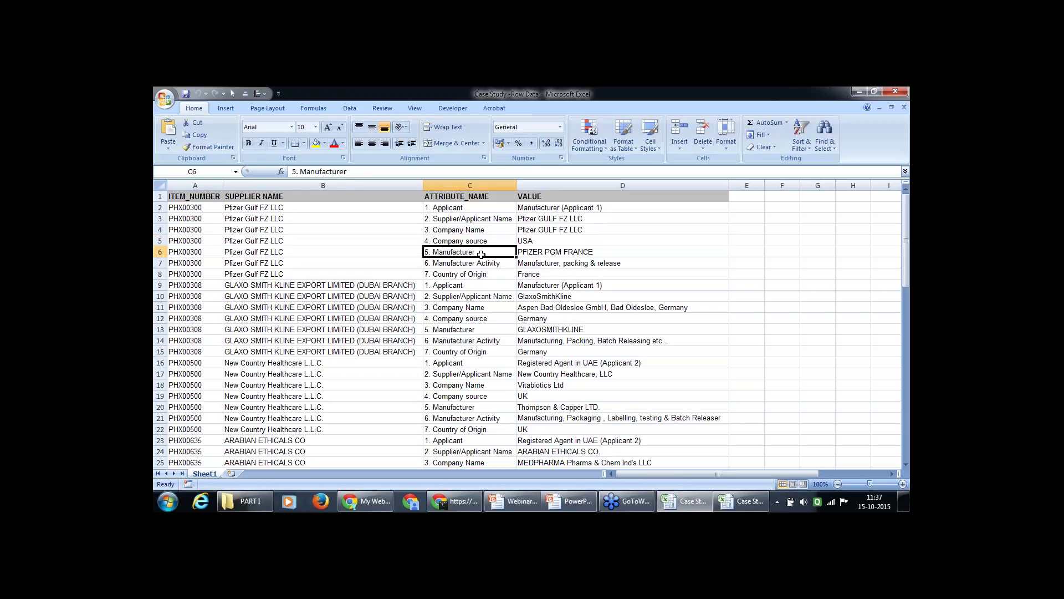
left_click(541, 251)
left_click(484, 265)
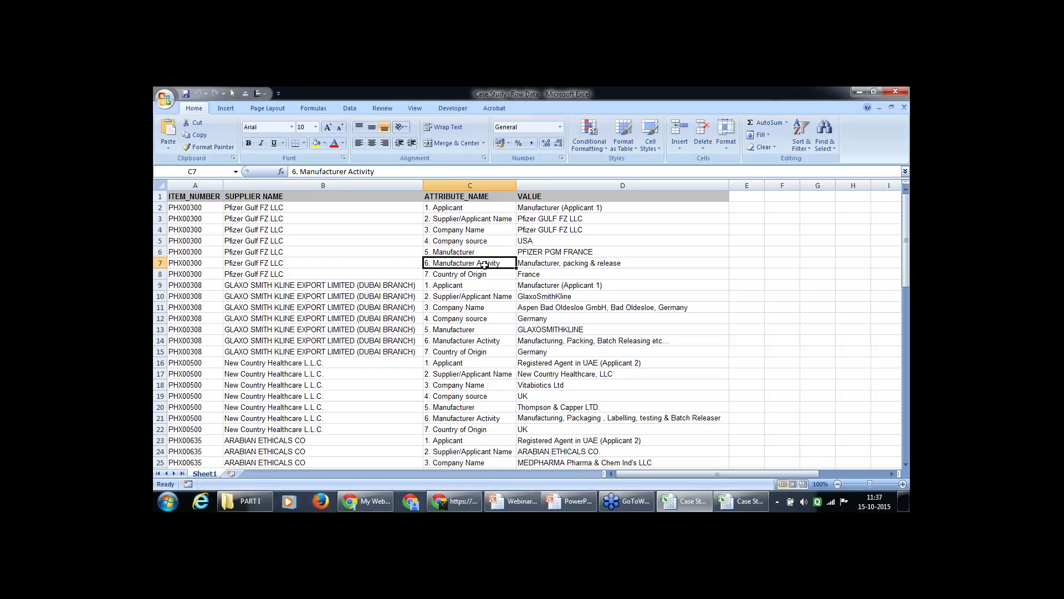
left_click(533, 263)
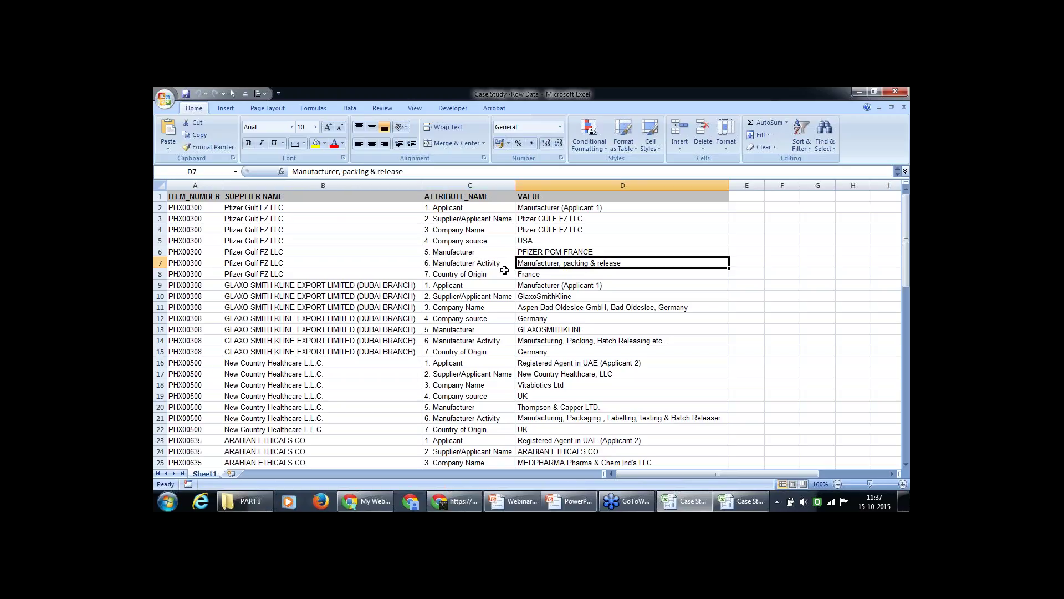
left_click(482, 277)
left_click(531, 275)
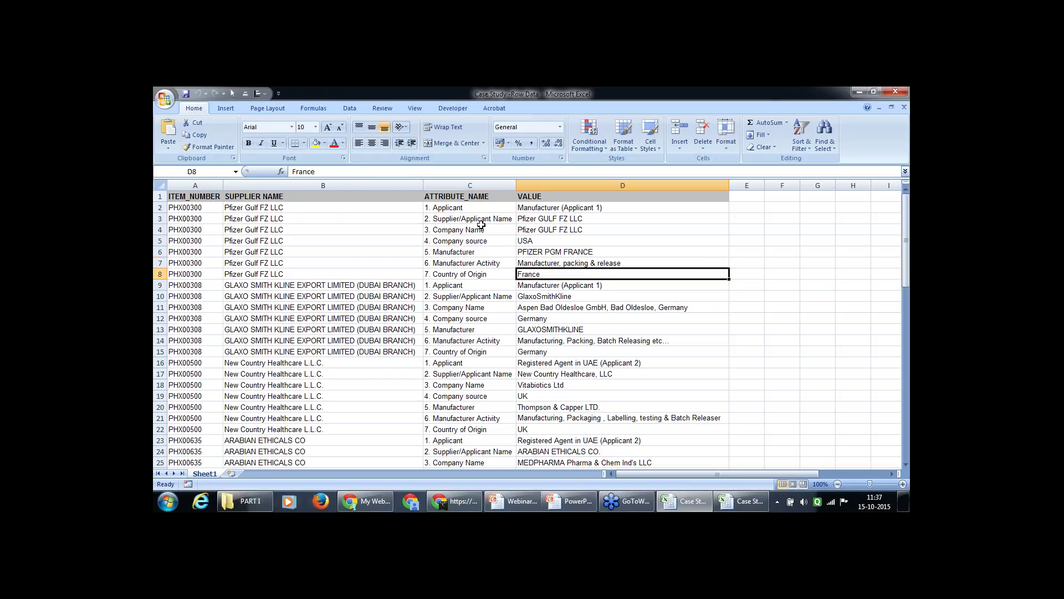
Look through the supplier rows down to the end of the raw data and return to the header row
left_click(253, 283)
key("Down")
key("Down")
key("Down")
key("Down")
key("Down")
key("Down")
key("Down")
key("Down")
key("Down")
key("Down")
key("Down")
key("Down")
key("Down")
key("Down")
key("Down")
key("Down")
key("Down")
key("Down")
key("Down")
key("Down")
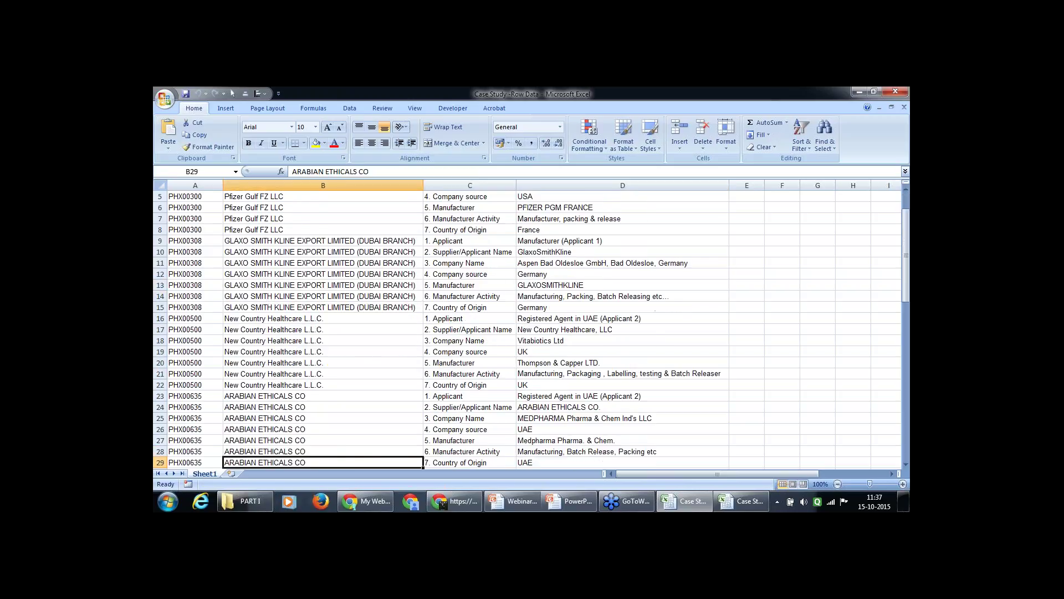
key("Down")
key("Down")
key("Down")
key("Down")
key("Down")
key("Down")
key("Down")
key("Down")
key("Down")
key("Down")
key("Down")
key("Down")
key("Down")
key("Down")
key("Down")
key("Down")
key("Down")
key("Down")
key("Down")
key("Down")
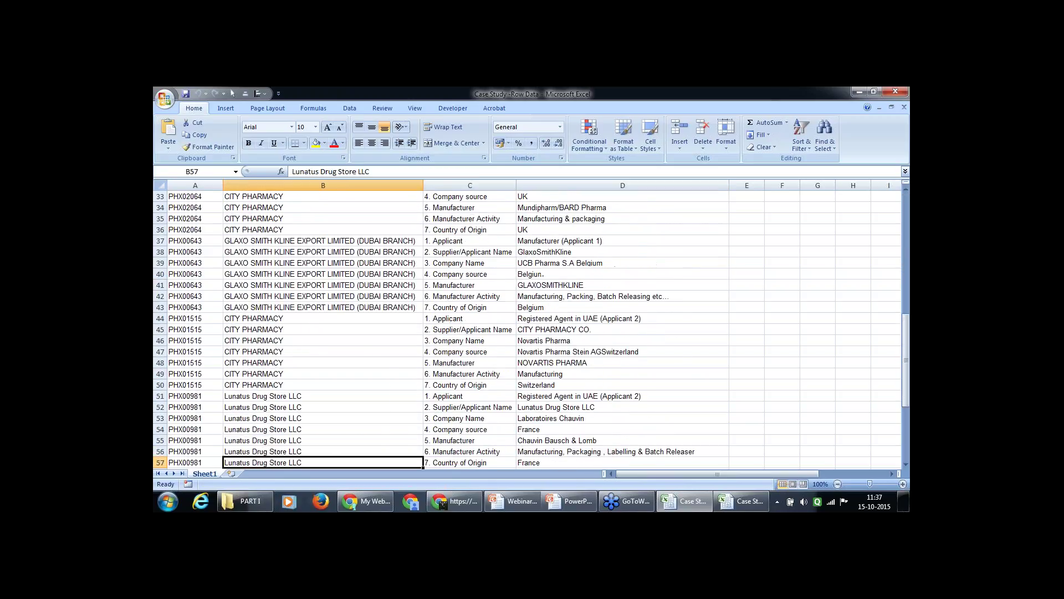
key("Down")
key("Down")
key("Down")
key("Down")
key("Down")
key("Down")
key("Down")
key("Down")
key("Down")
key("Down")
key("Down")
key("Down")
key("Down")
key("Down")
key("Down")
key("Down")
key("Down")
key("Down")
key("ctrl+Up")
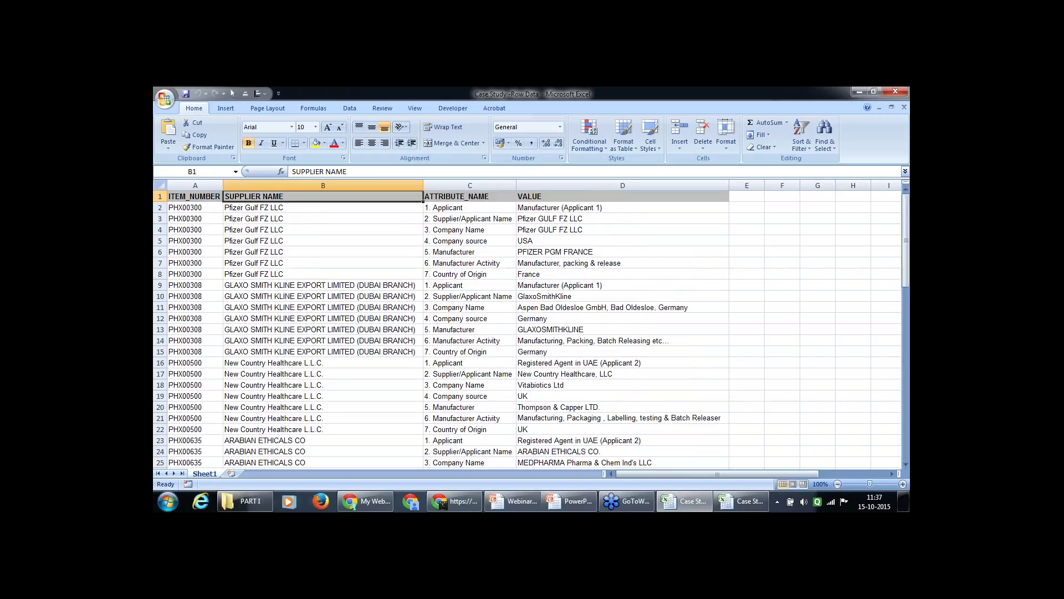
key("Left")
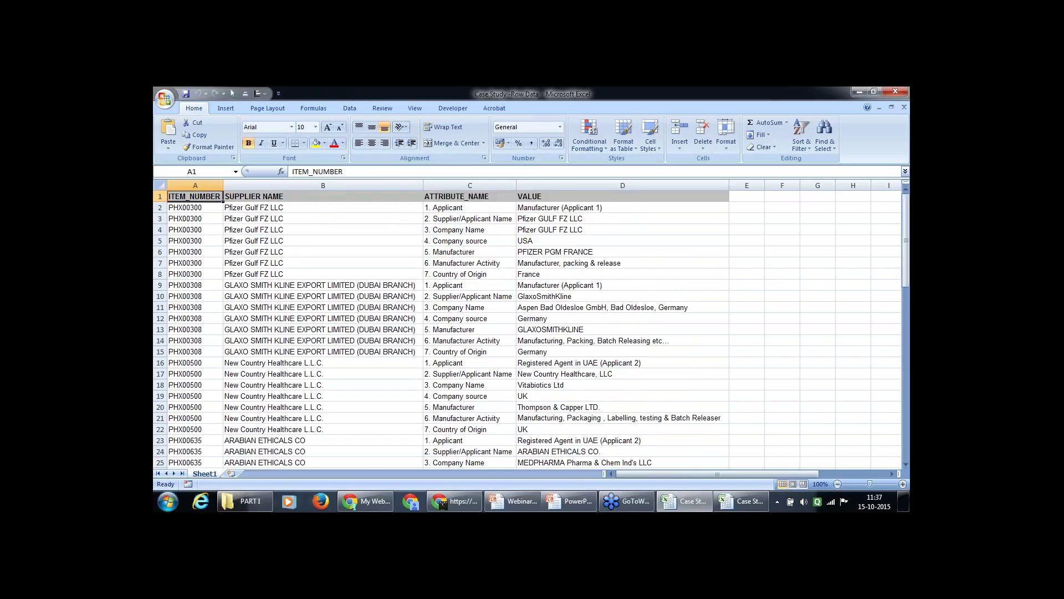
Apply an AutoFilter to the whole raw data table, A1:D71, with filters on all four header cells
key("ctrl+Down")
key("ctrl+Up")
key("Down")
key("Up")
key("ctrl+shift+Right")
key("ctrl+shift+Down")
key("ctrl+shift+l")
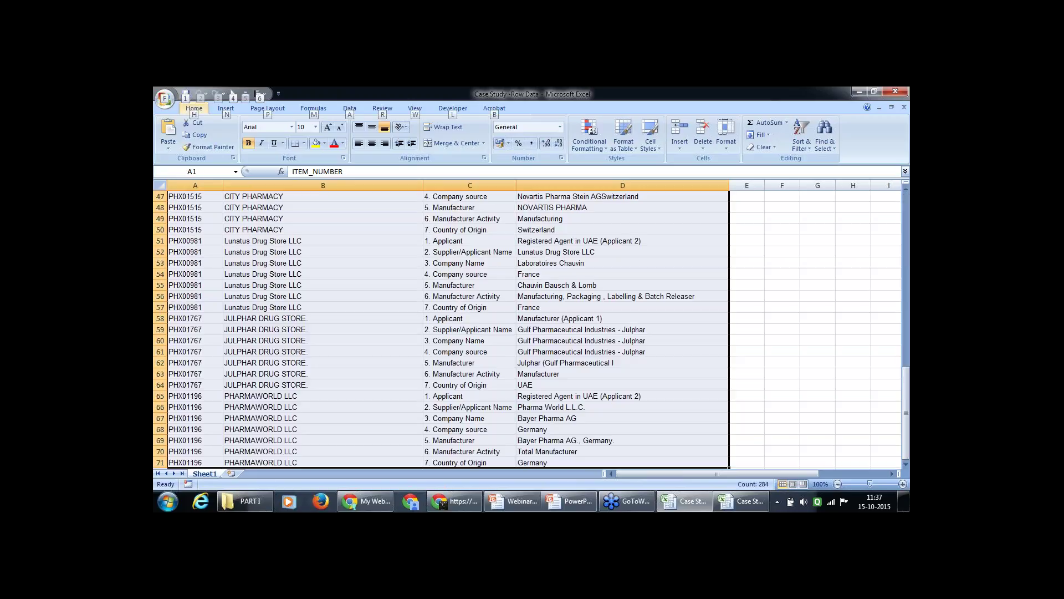
key("ctrl+Home")
Review the distinct item numbers in the ITEM_NUMBER filter list and close it without filtering
key("alt+Down")
key("Down")
key("Down")
key("Down")
key("Down")
key("Down")
key("Down")
key("Down")
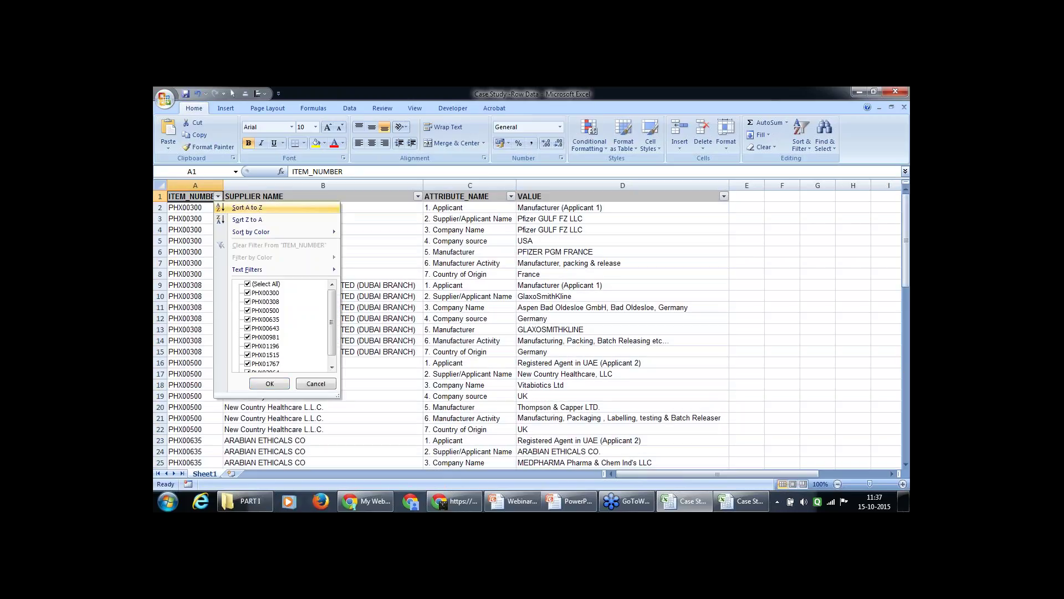
key("Down")
key("Down")
key("Down")
key("Down")
key("Down")
key("Down")
key("Down")
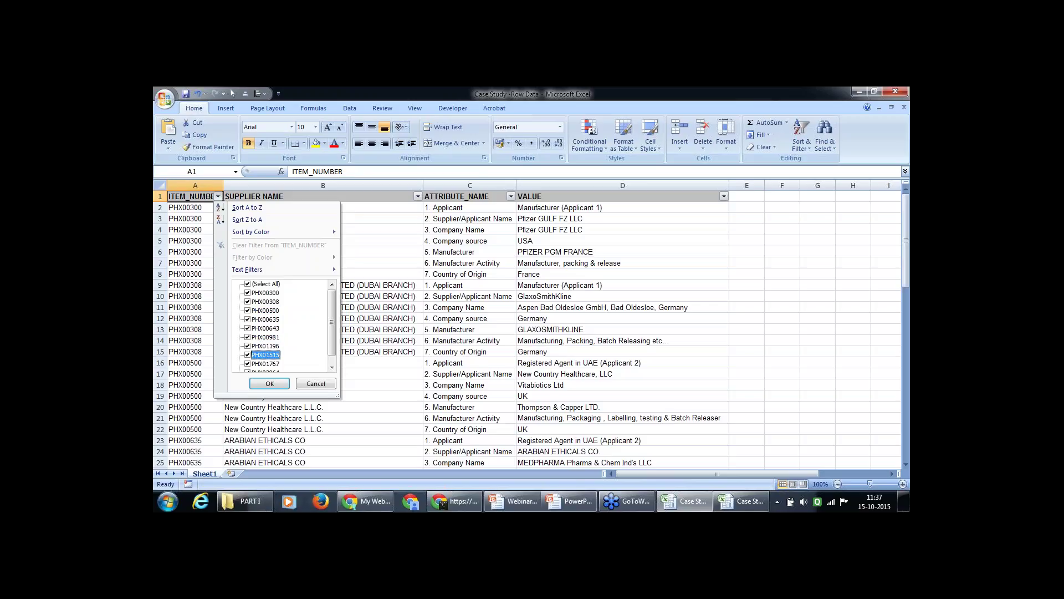
key("Up")
key("Up")
key("Up")
key("Up")
key("Up")
key("Up")
key("Up")
key("Up")
key("Up")
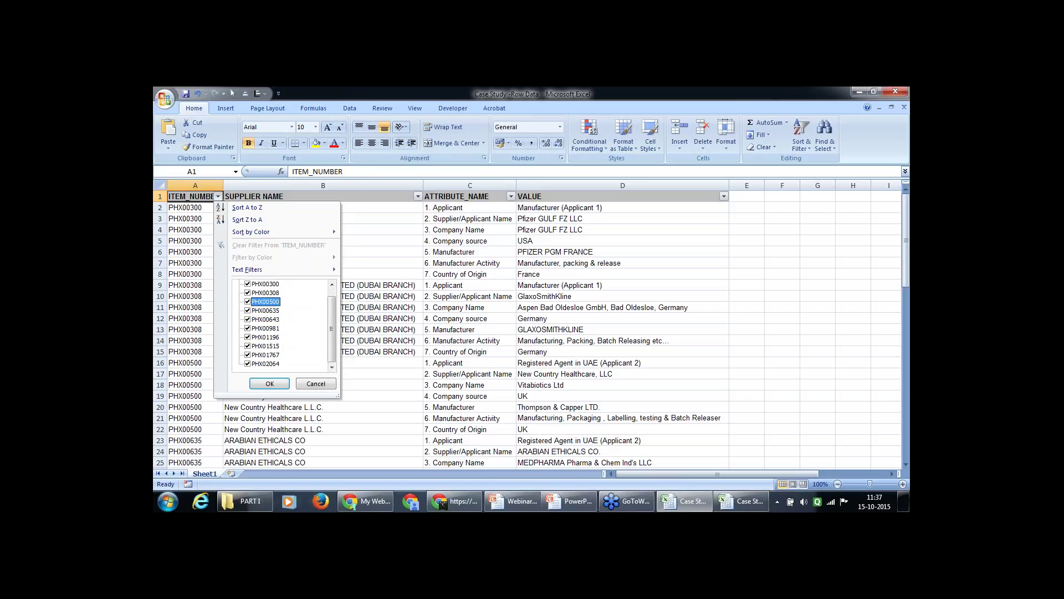
key("Escape")
Review the four column headers and the first record's attribute and value in the raw data
key("Right")
key("Right")
key("Right")
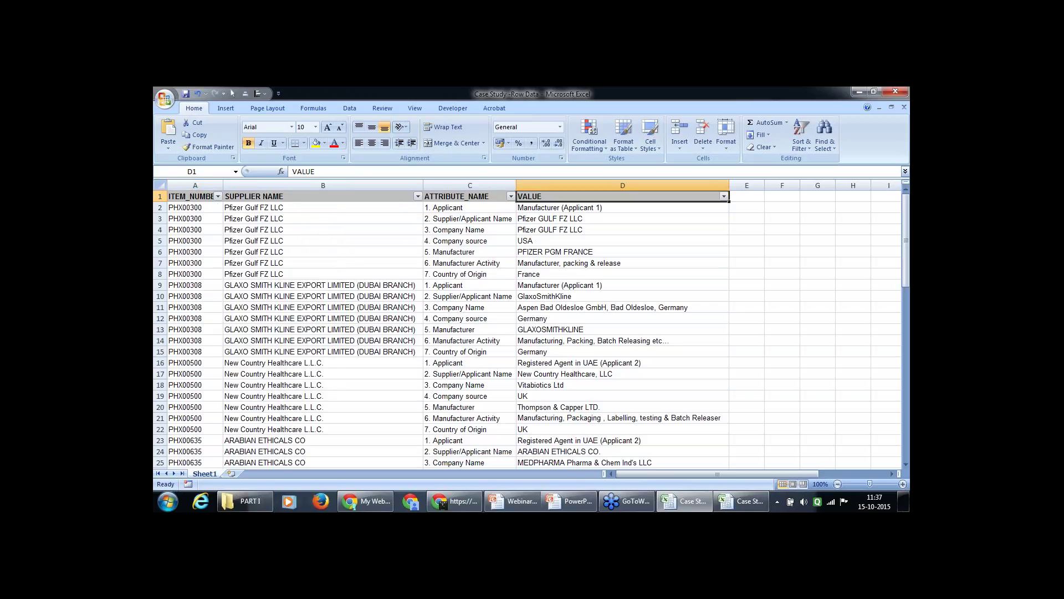
key("Left")
key("Left")
key("Left")
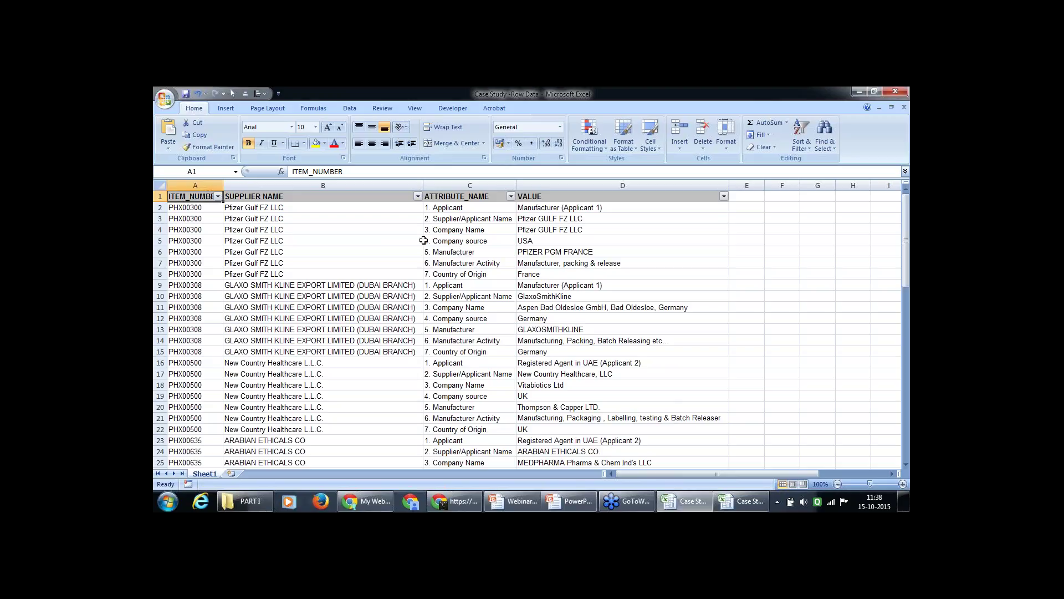
key("Down")
key("Right")
key("Right")
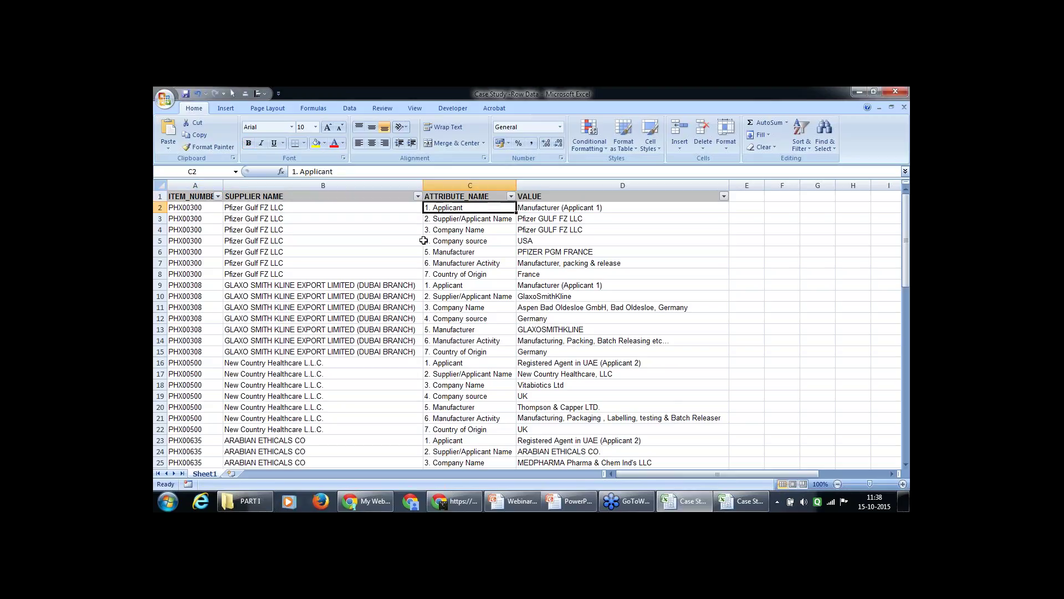
key("Right")
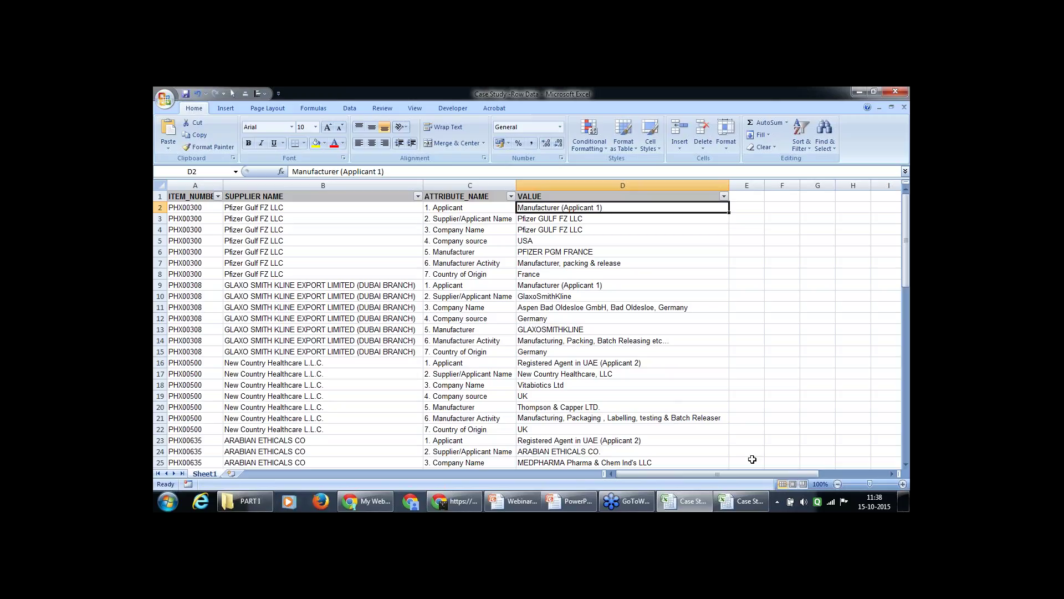
Show the Final Solution sheet of the solution workbook and examine the item number and supplier name of its first record
left_click(742, 500)
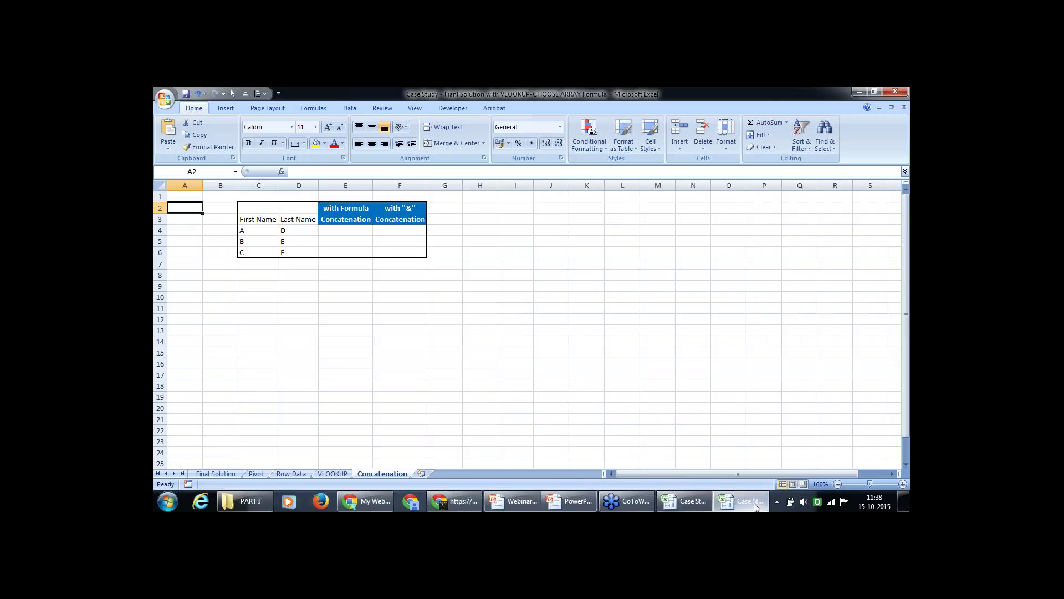
left_click(201, 475)
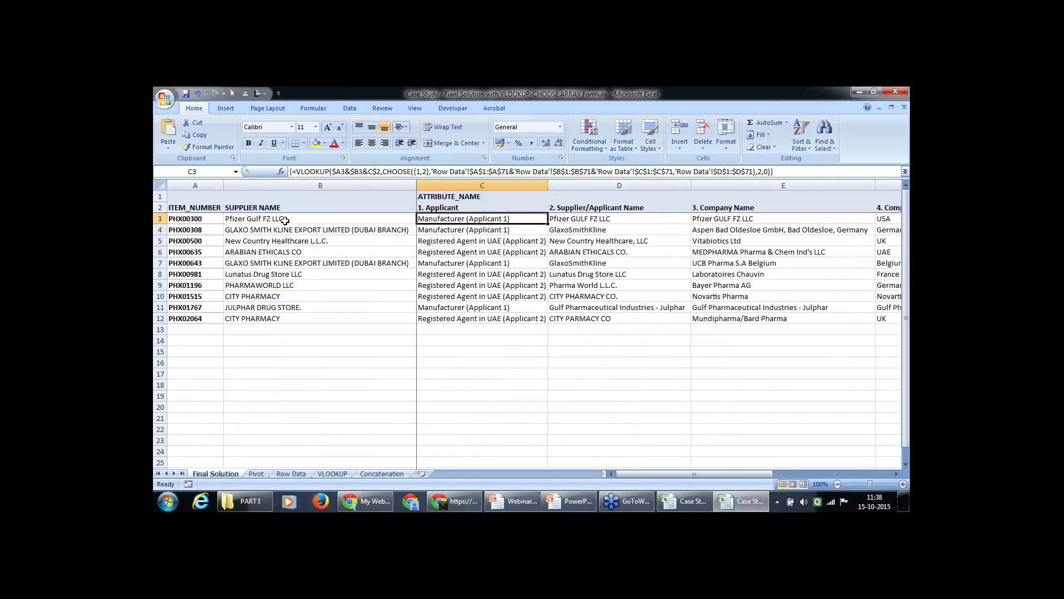
left_click(201, 219)
left_click(272, 219)
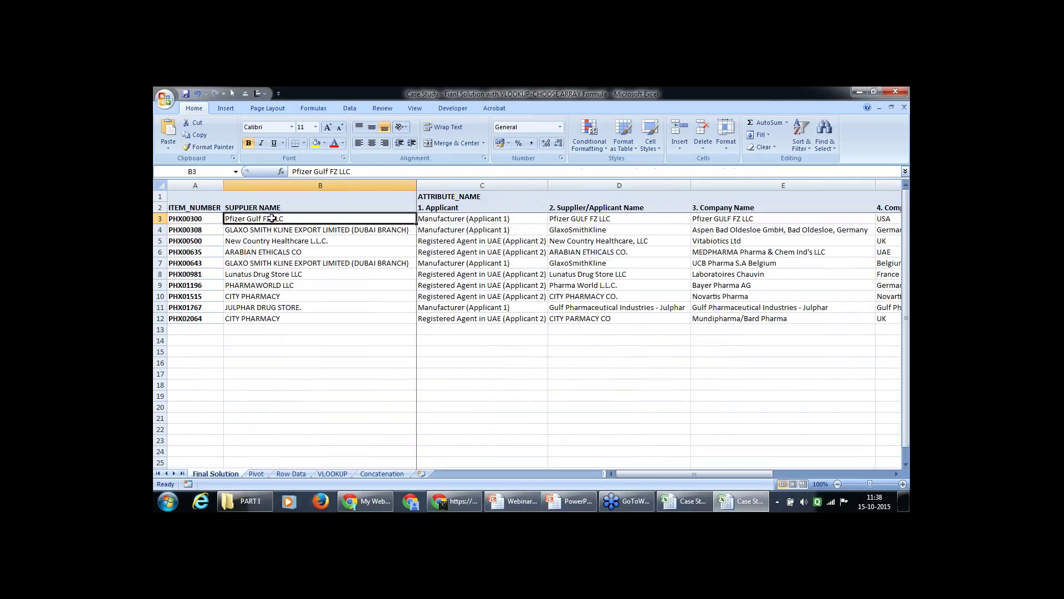
left_click(194, 209)
left_click(192, 219)
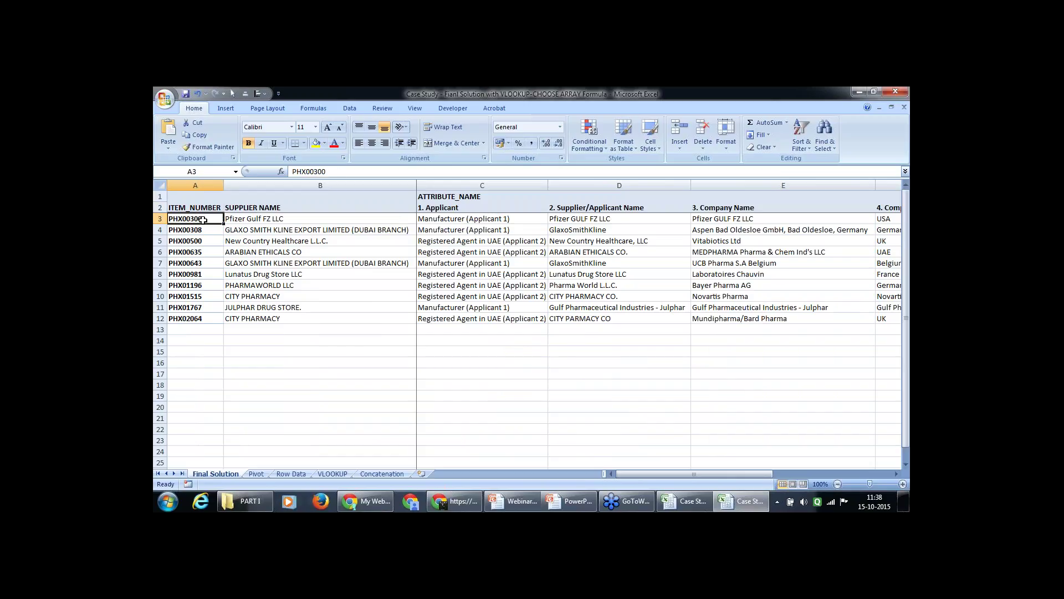
Compare the repeated PHX00300 rows in the raw data workbook with that item's single row on the Final Solution sheet
left_click(685, 501)
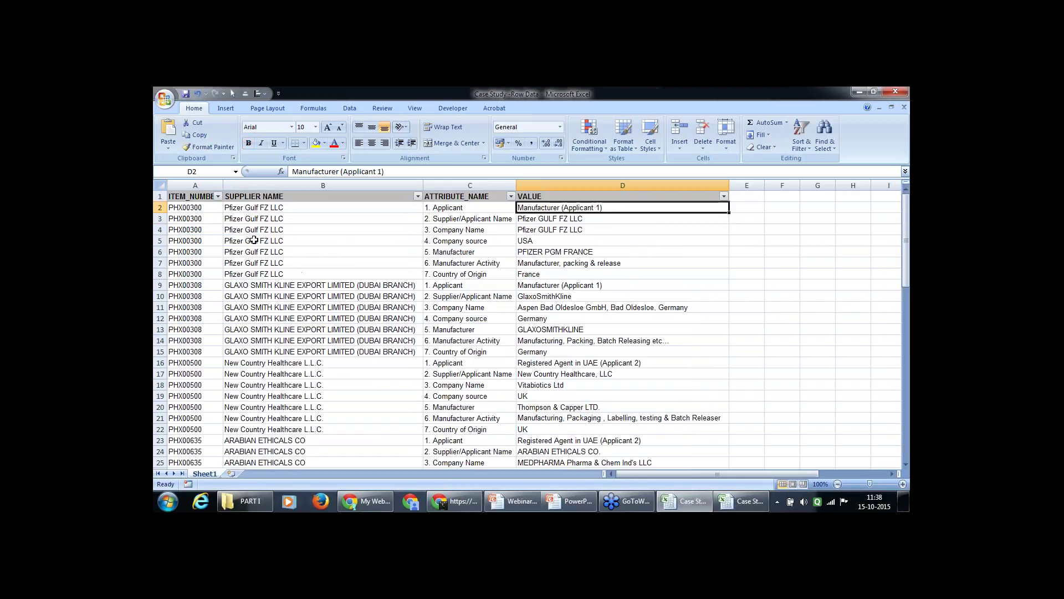
left_click_drag(206, 208, 208, 272)
left_click(737, 501)
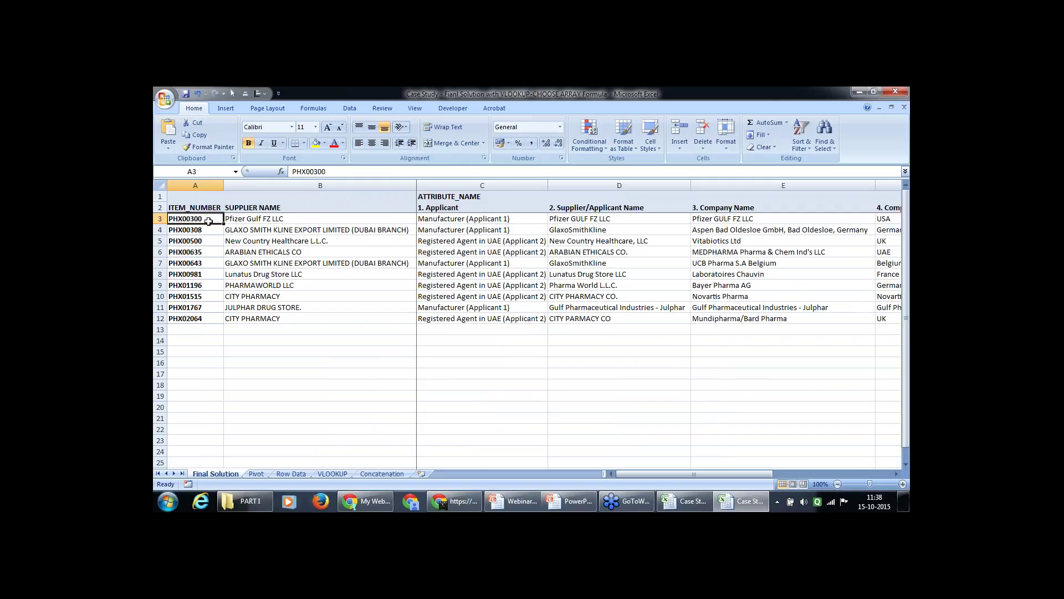
left_click(241, 220)
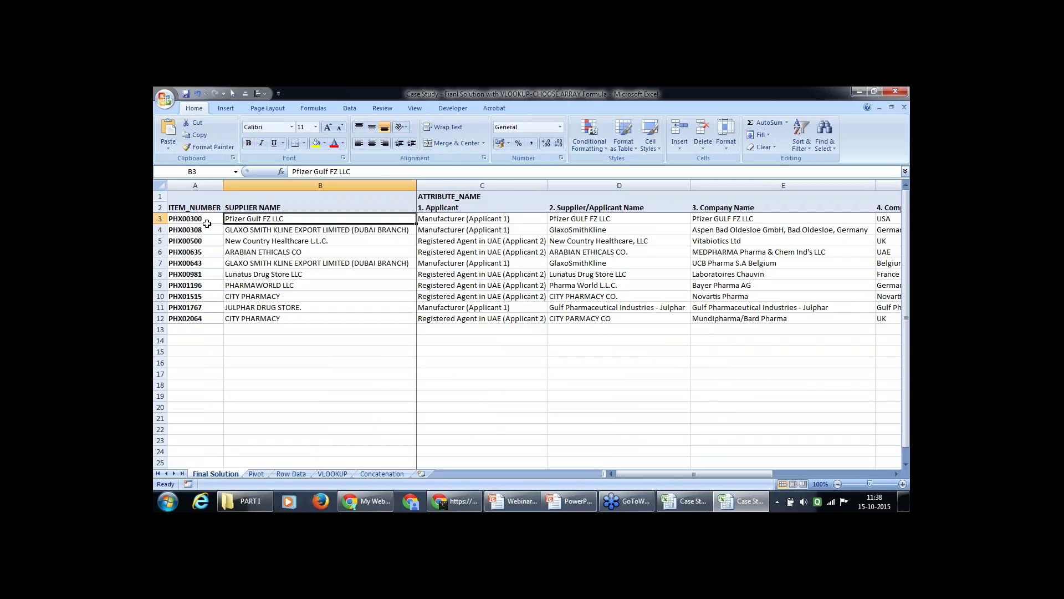
left_click(190, 222)
key("Right")
Examine the attribute headings across row 2 of the Final Solution sheet, from 1. Applicant to 7. Country of Origin
left_click(438, 209)
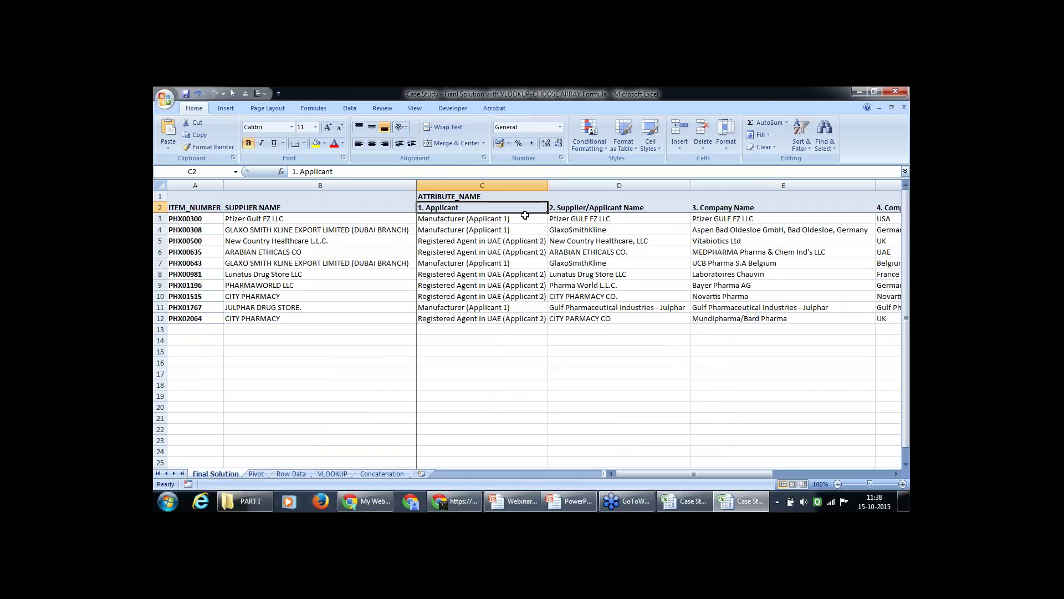
key("shift+Right")
key("shift+Right")
key("shift+Right")
key("shift+Right")
key("shift+Right")
key("shift+Right")
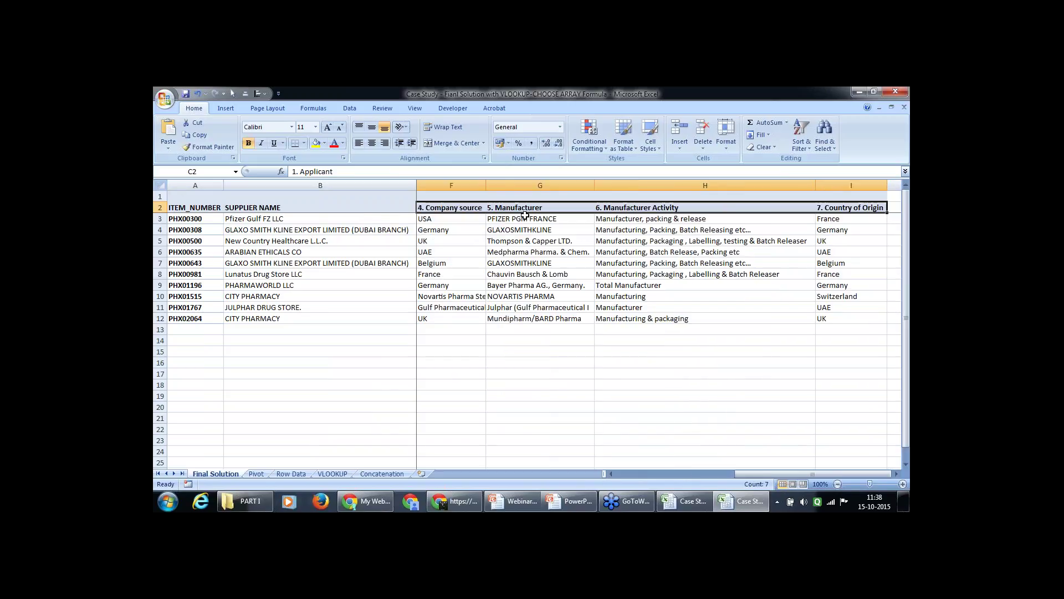
key("shift+Left")
key("shift+Left")
key("shift+Left")
key("shift+Left")
key("shift+Left")
key("shift+Left")
key("Right")
key("Right")
key("Right")
key("Right")
key("Right")
key("Right")
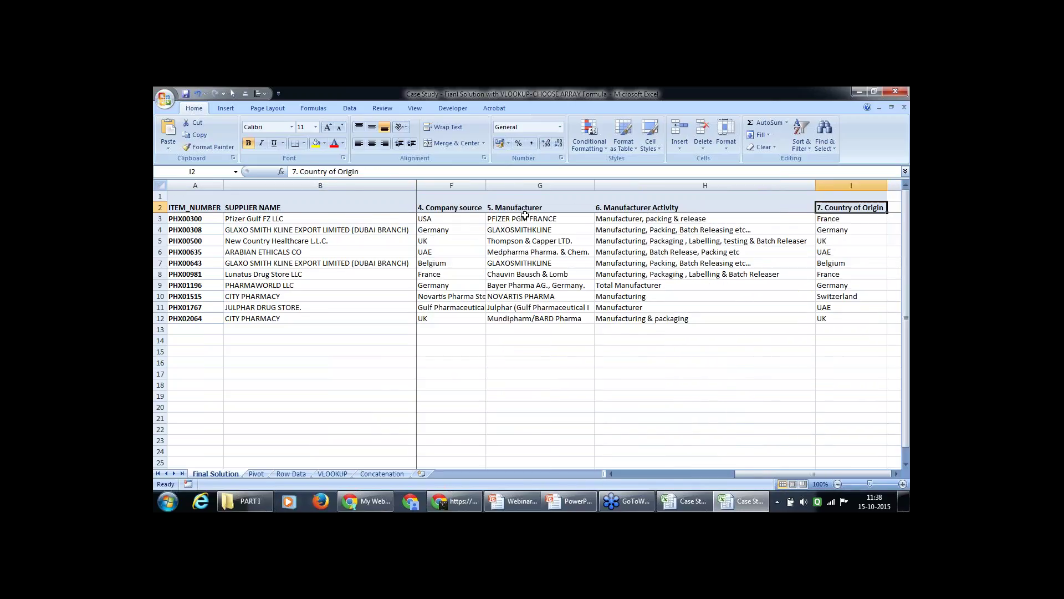
Review the Final Solution sheet's row 2 headings again, from ITEM_NUMBER and SUPPLIER NAME across the numbered attribute columns
key("Left")
key("Left")
key("Left")
key("Left")
key("Left")
key("Left")
key("Left")
key("Left")
key("Right")
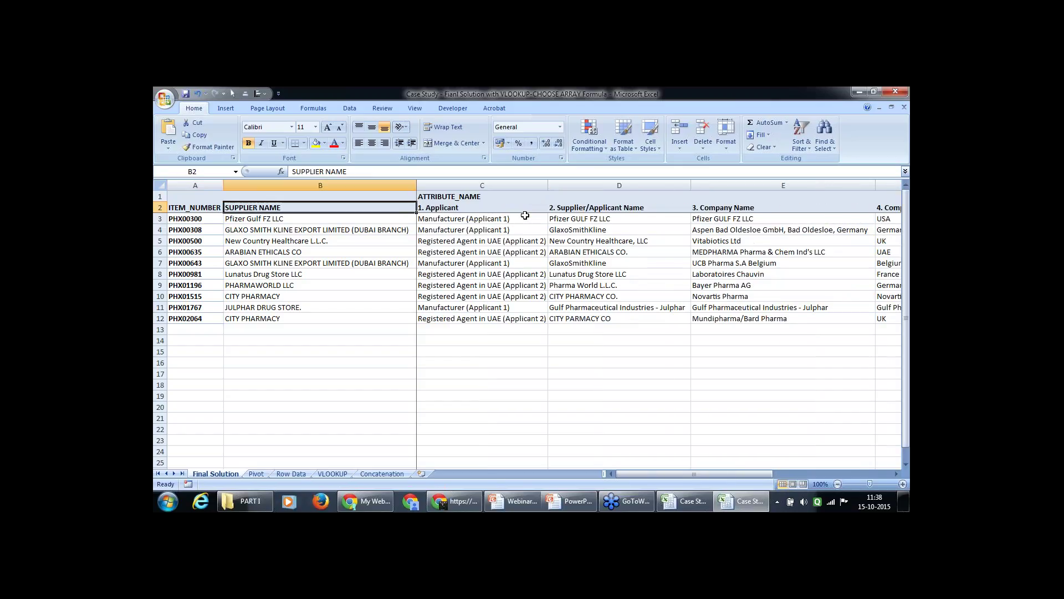
key("Right")
key("Right")
key("Right")
key("Right")
key("Right")
key("Right")
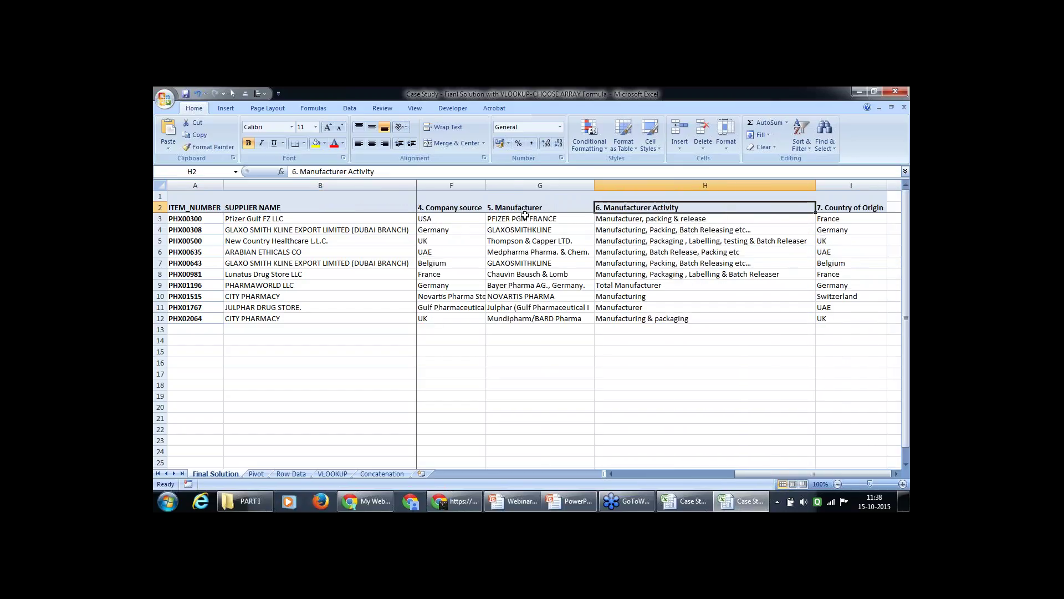
key("Left")
key("Left")
key("Left")
key("Left")
key("Left")
key("Left")
key("Left")
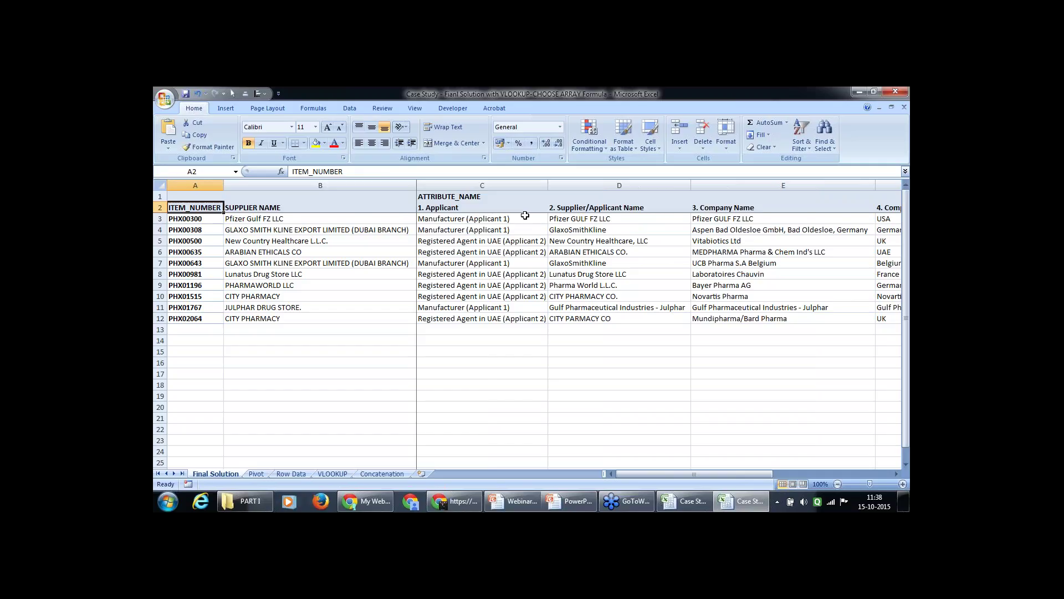
Inspect the array formula in C5 of the Final Solution sheet and the supplier names in B5 and B3
left_click(459, 244)
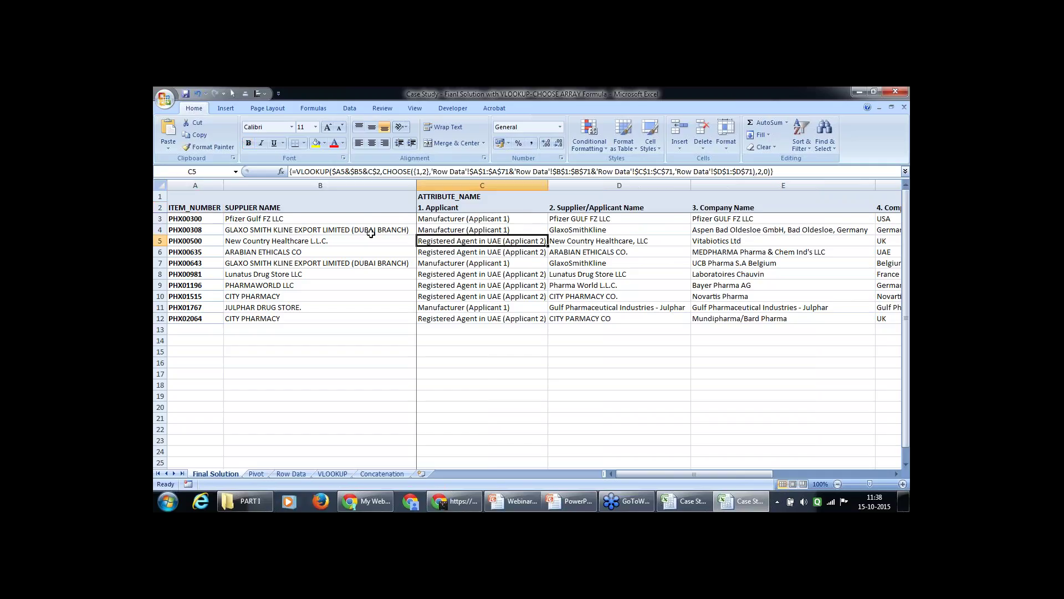
left_click(327, 238)
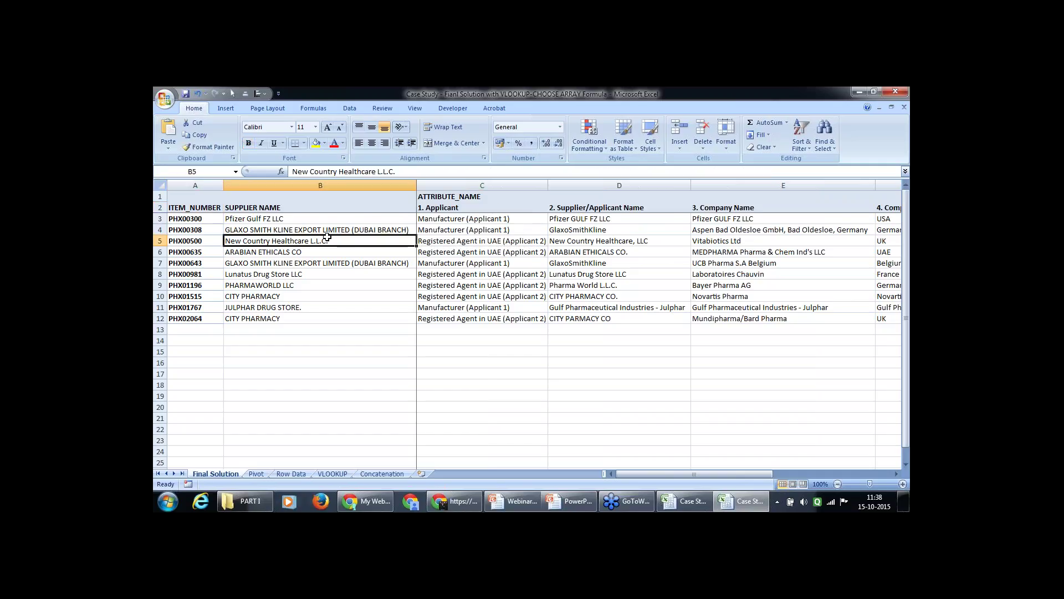
left_click(362, 220)
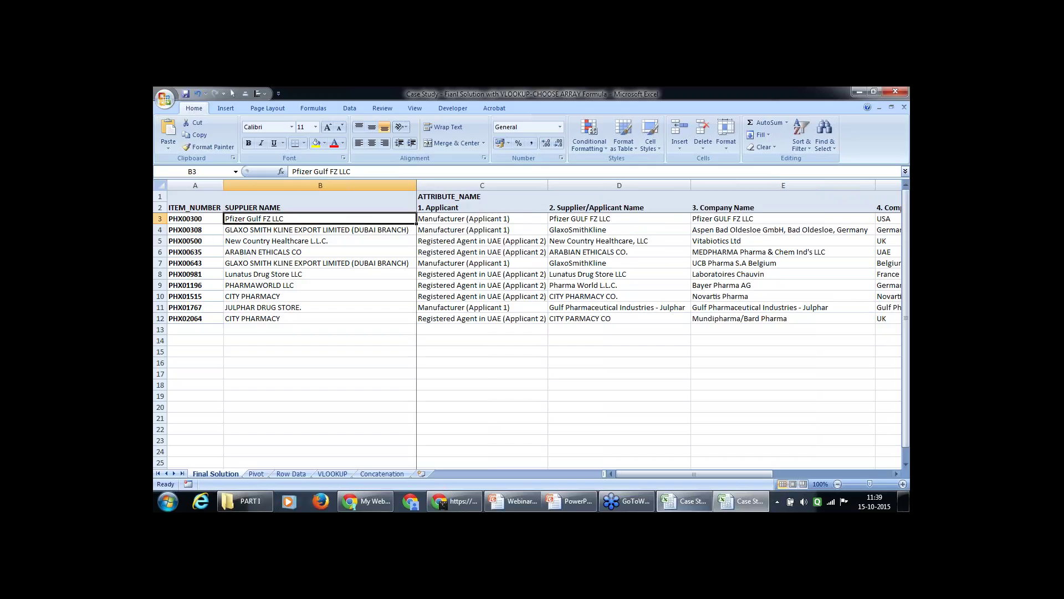
Switch to the raw data workbook and remove the filter from its header row
left_click(669, 505)
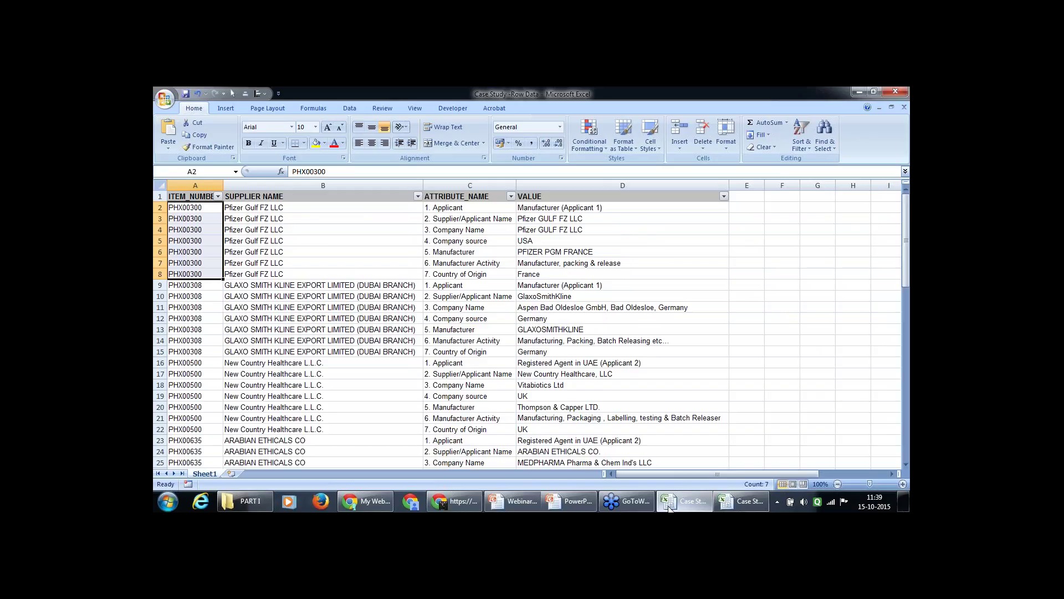
key("ctrl+Home")
key("ctrl+shift+l")
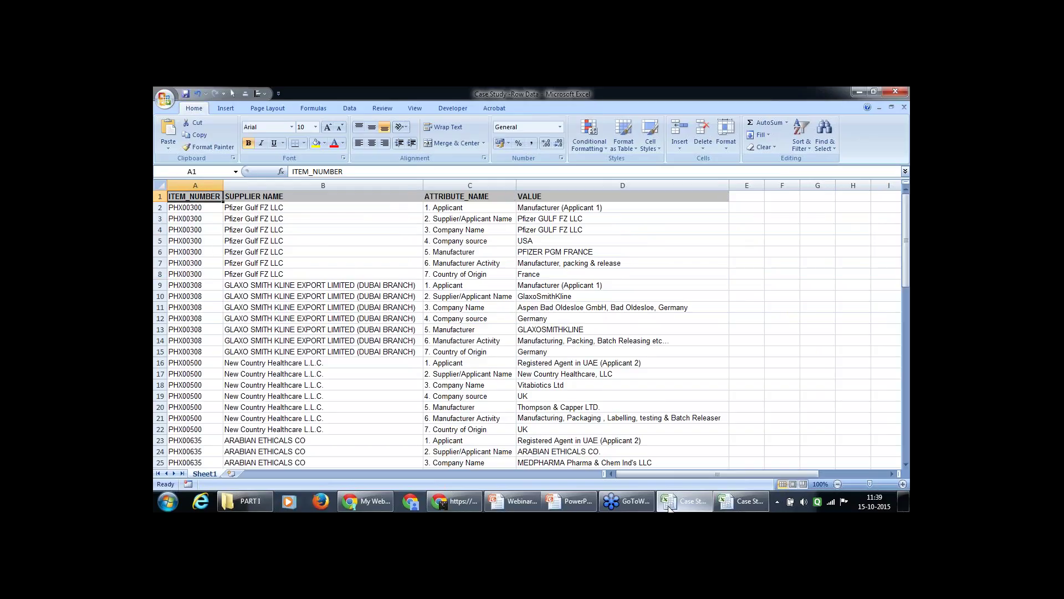
Create a PivotTable on a new worksheet from the full raw data range A1:D71
key("ctrl+shift+Right")
key("ctrl+shift+Down")
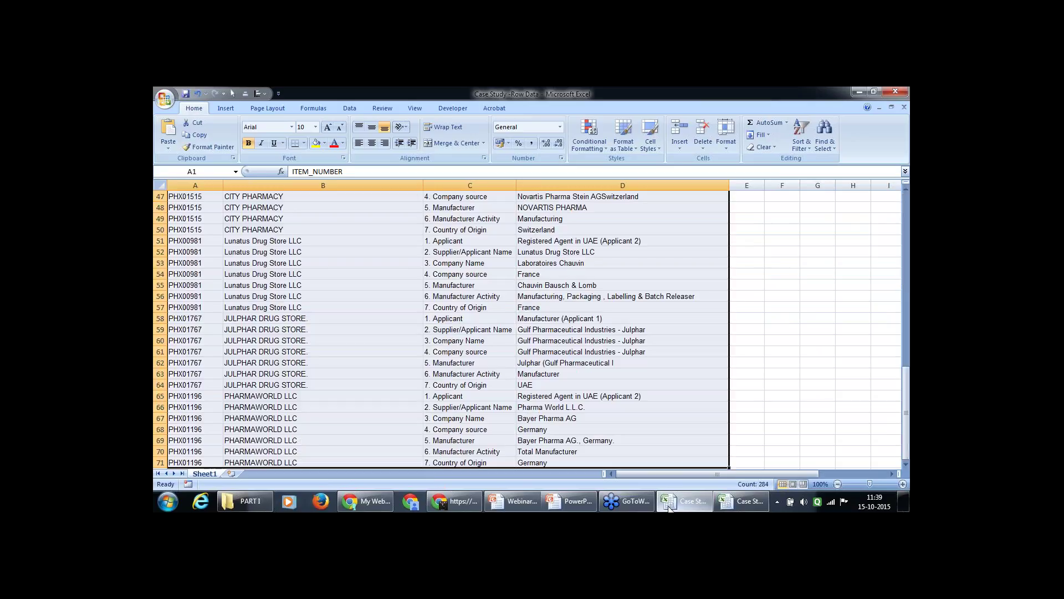
key("alt+d")
key("p")
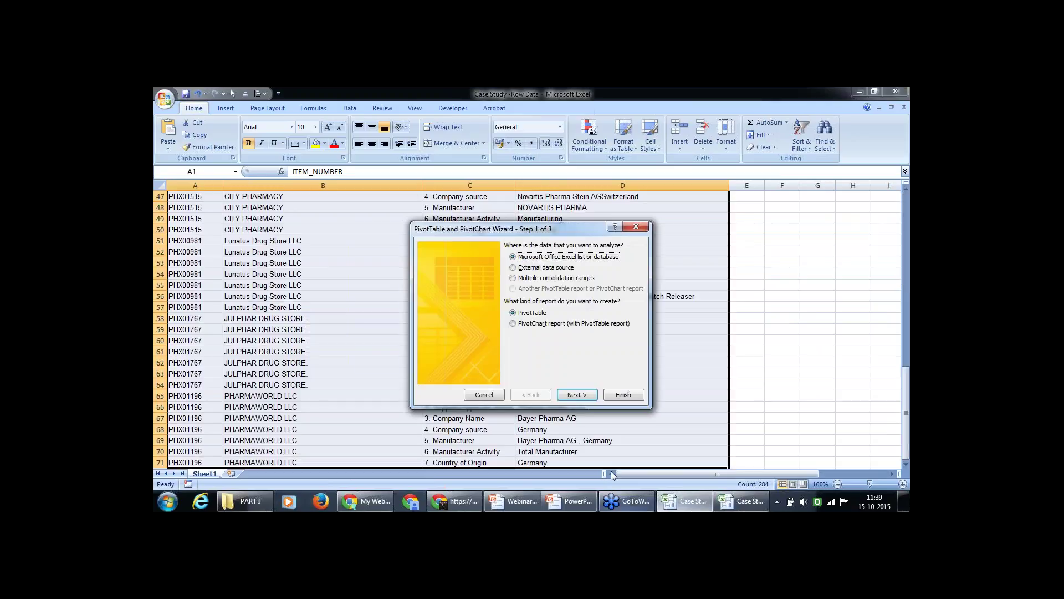
left_click(578, 394)
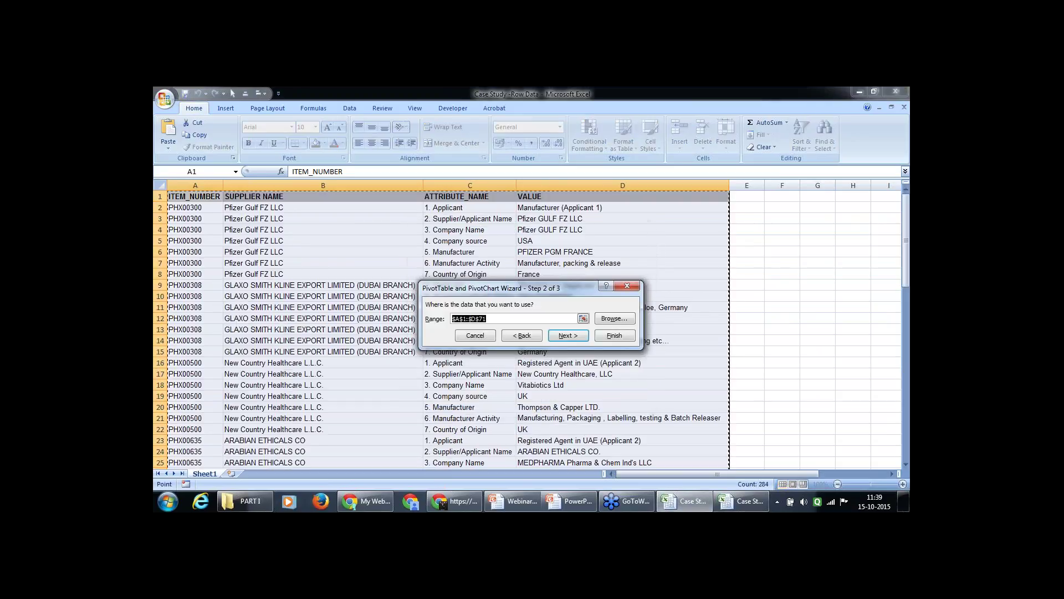
left_click(566, 338)
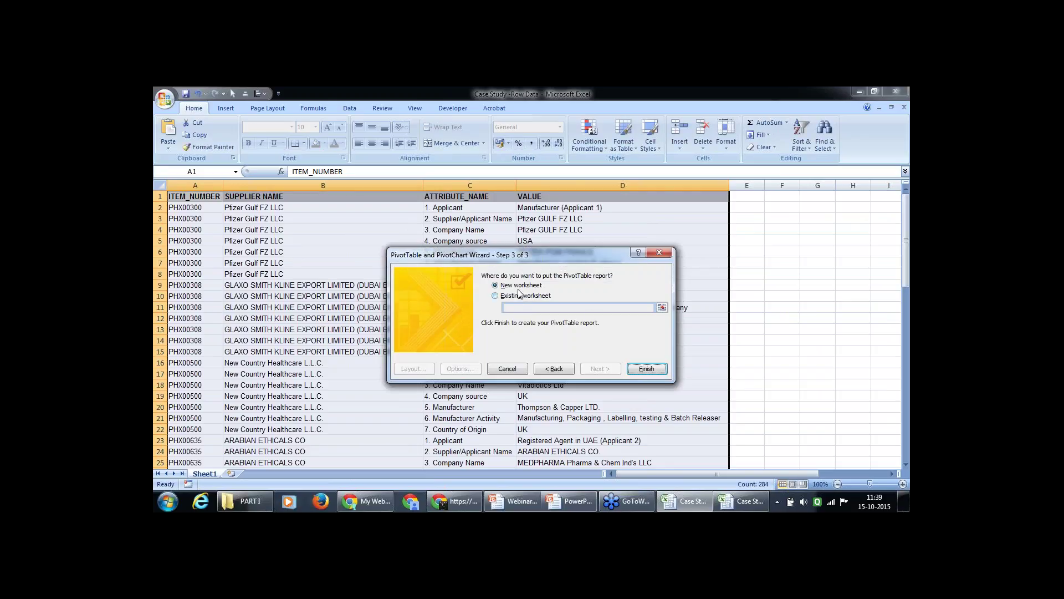
left_click(645, 369)
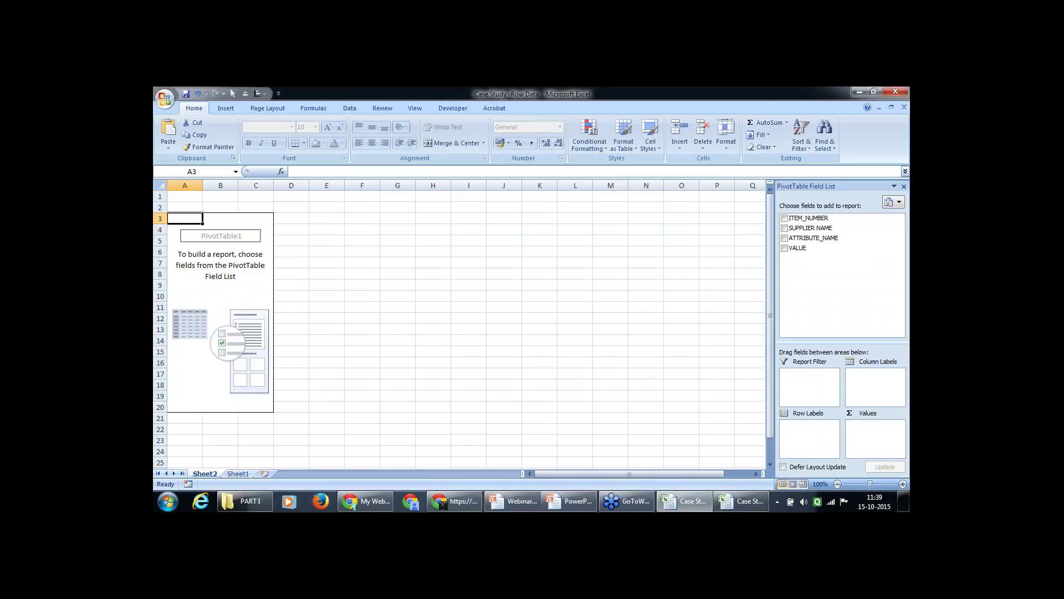
Add ITEM_NUMBER and SUPPLIER NAME as row labels and ATTRIBUTE_NAME as the column label of the PivotTable
left_click_drag(803, 220, 809, 439)
left_click_drag(801, 228, 812, 436)
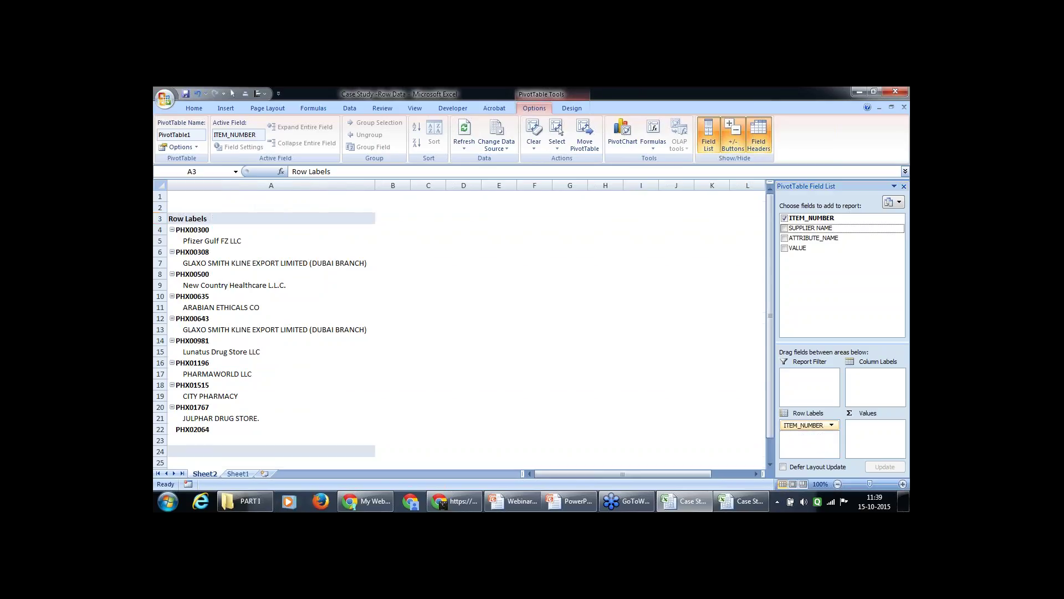
left_click_drag(811, 238, 875, 383)
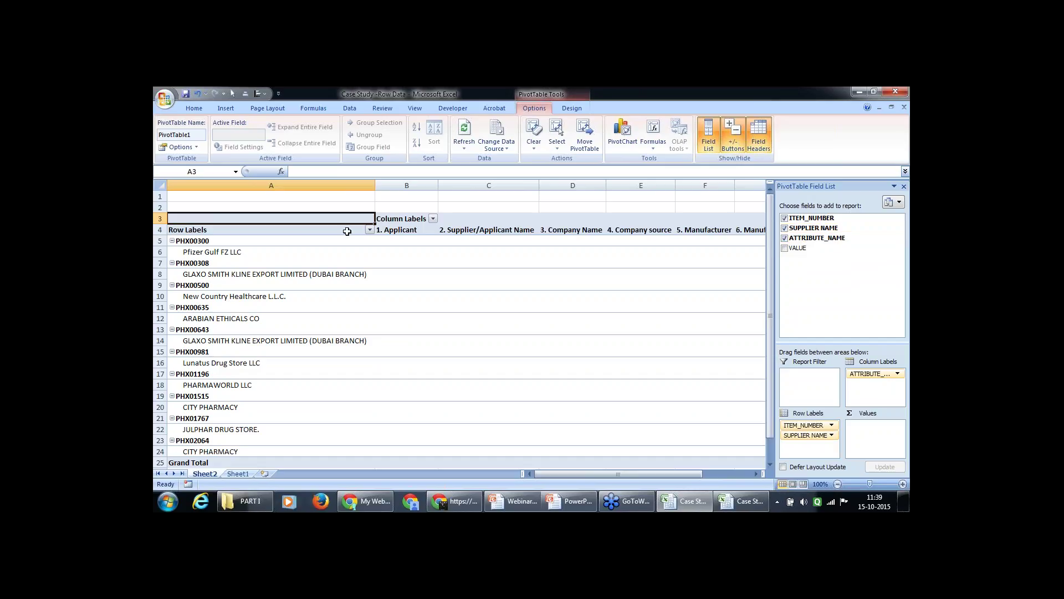
Change the PivotTable's report layout to tabular form
left_click(255, 241)
left_click(261, 250)
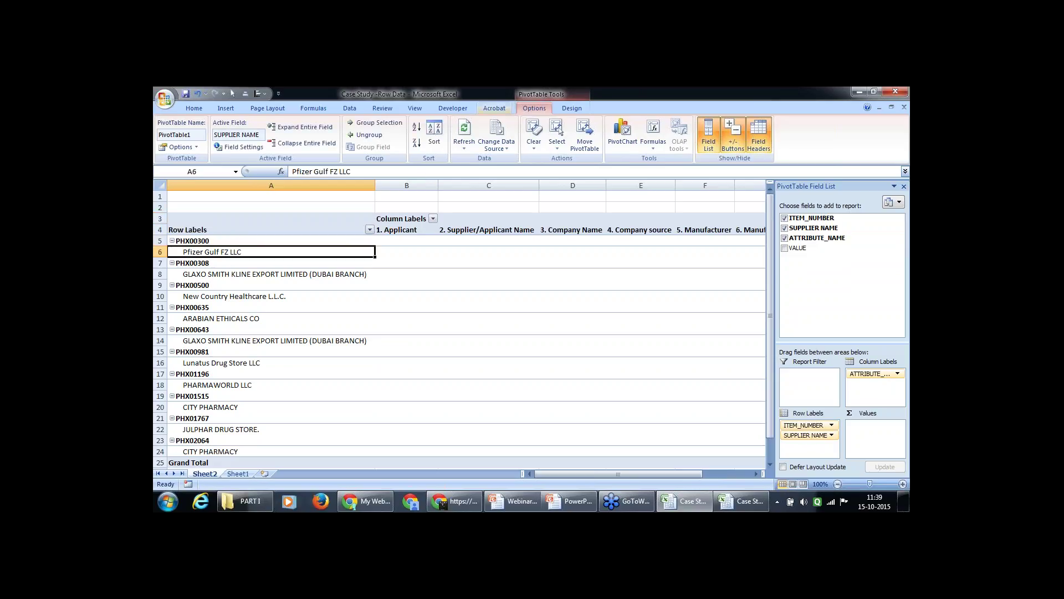
left_click(571, 108)
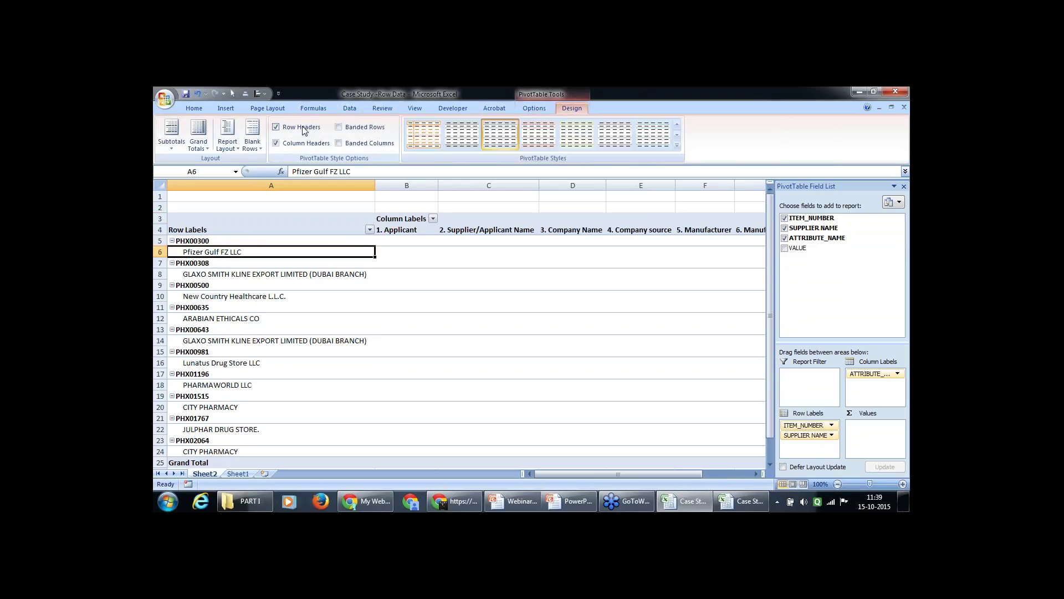
left_click(227, 146)
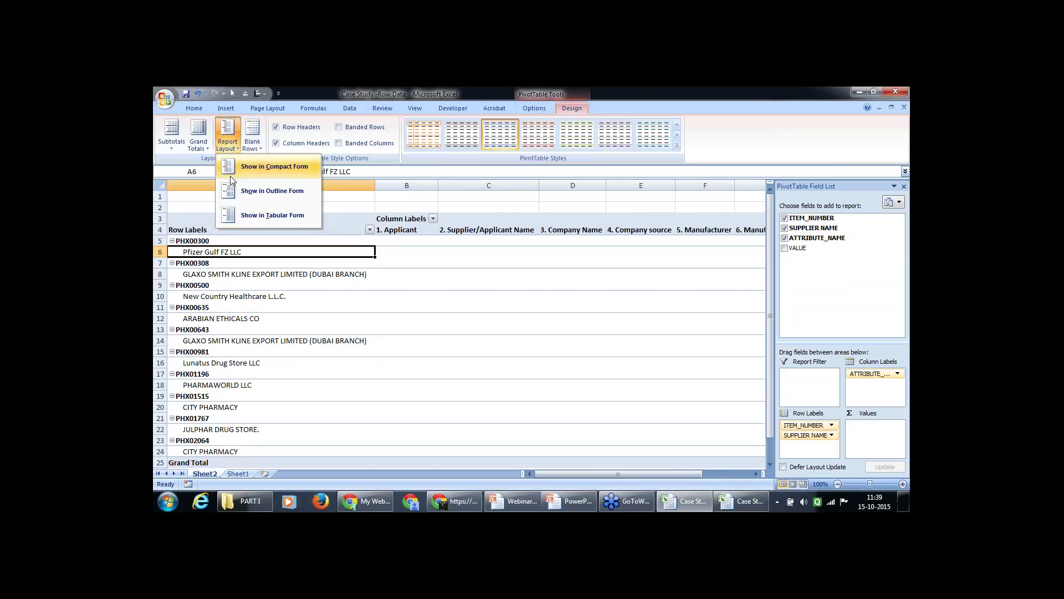
left_click(247, 215)
Examine the PHX00300 and PHX00308 item rows, the adjacent supplier name and the item total rows in the PivotTable
left_click(260, 242)
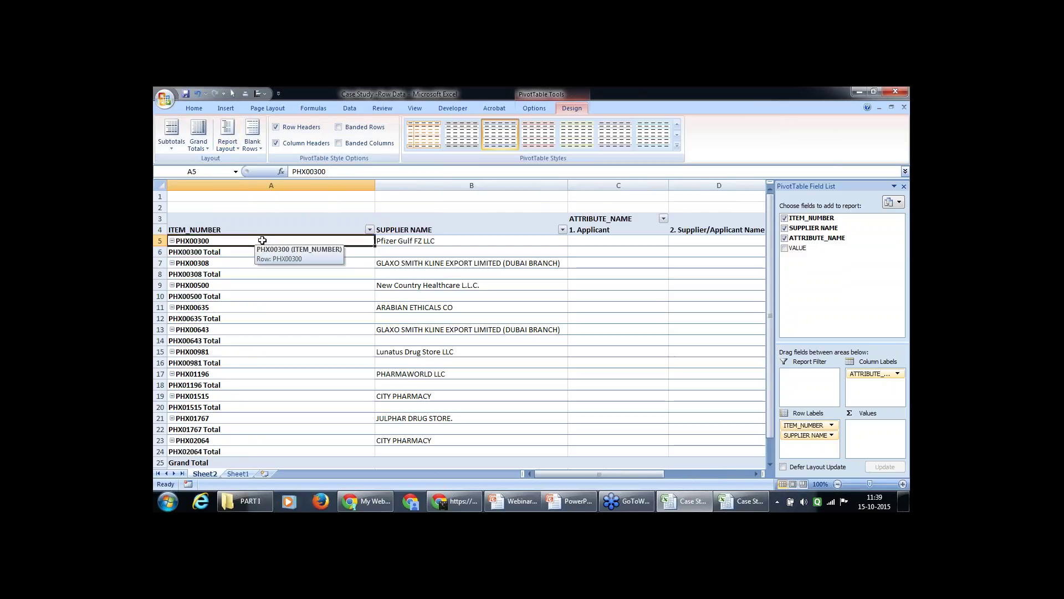
key("Right")
key("Left")
key("Right")
left_click(335, 244)
key("Right")
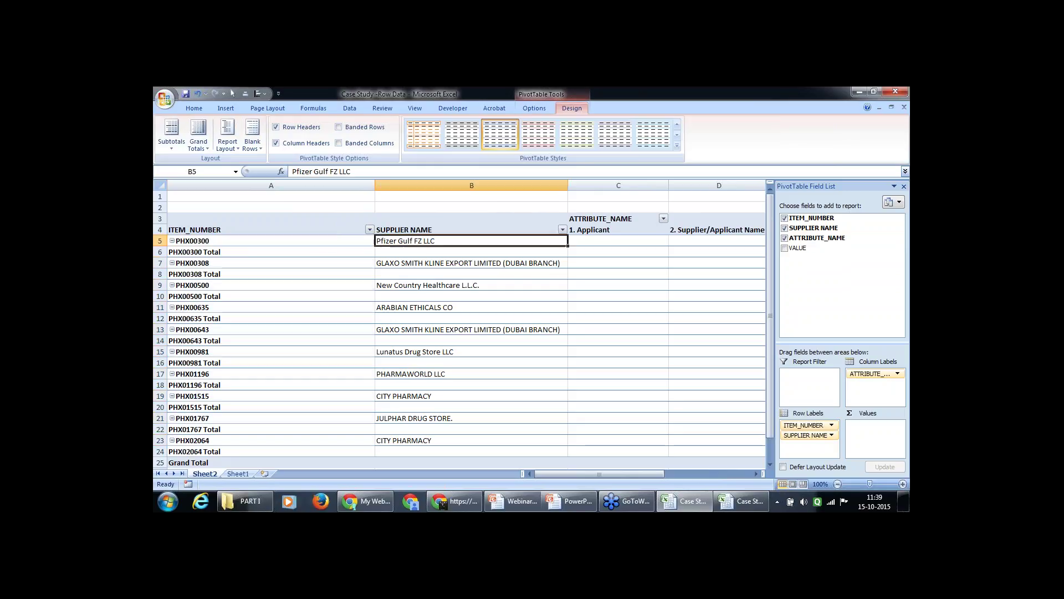
left_click(310, 242)
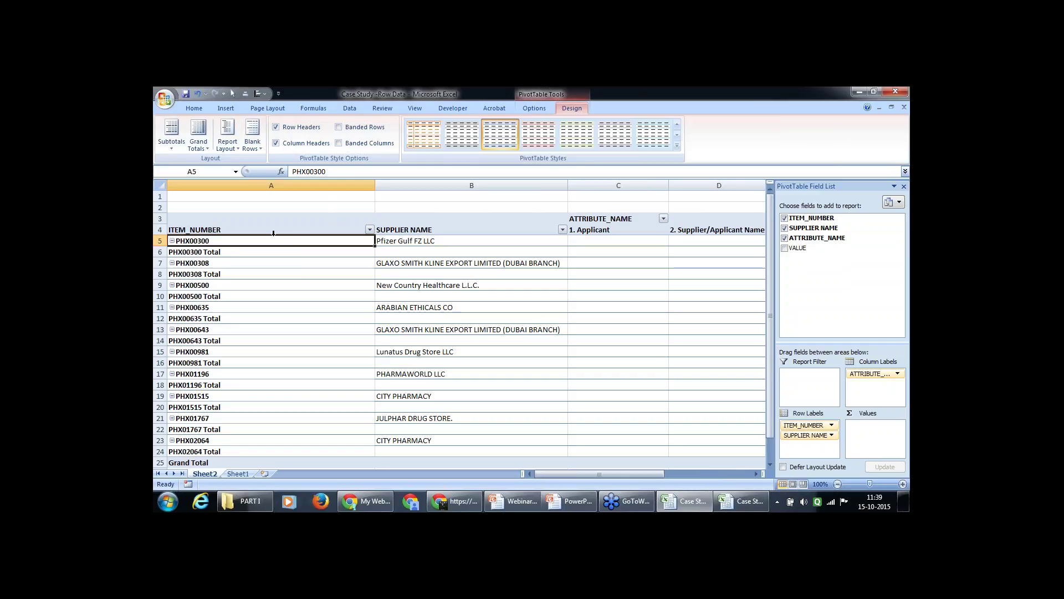
left_click(230, 251)
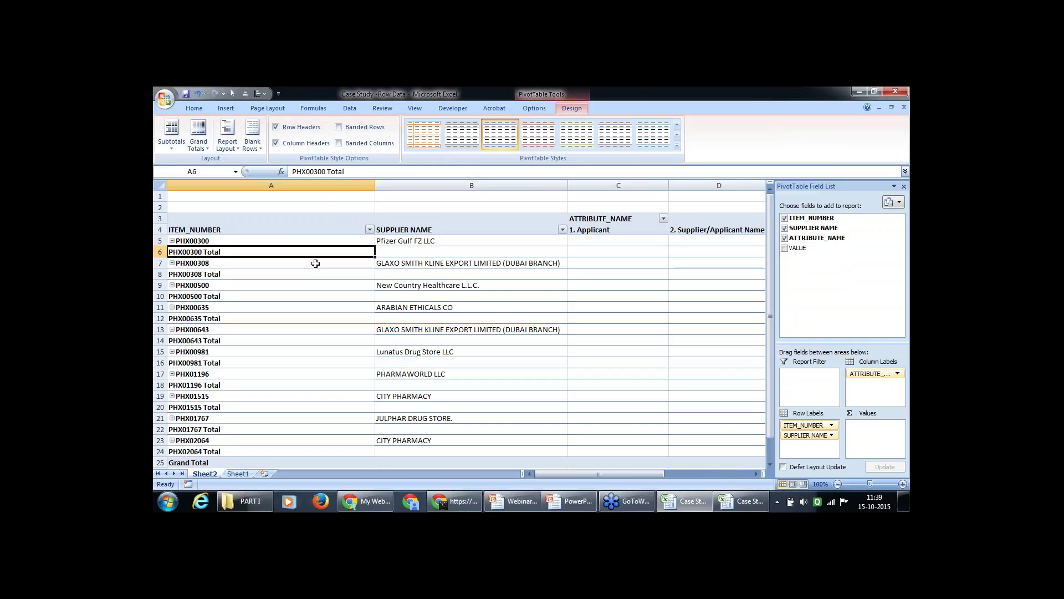
key("Down")
key("Down")
key("Up")
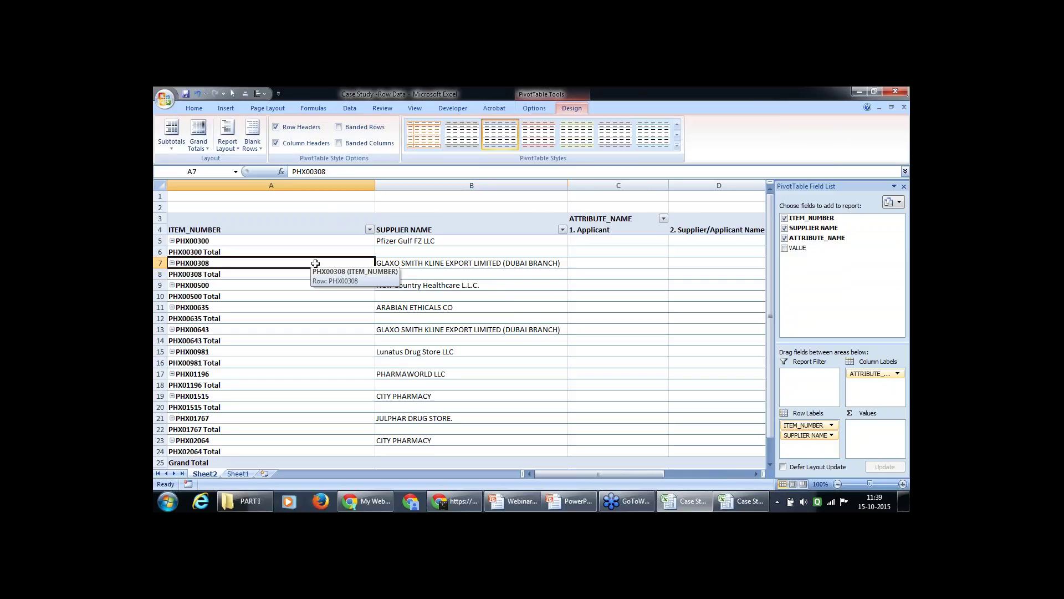
key("Up")
key("shift+Right")
Set the subtotals of the ITEM_NUMBER field to None
left_click(314, 243)
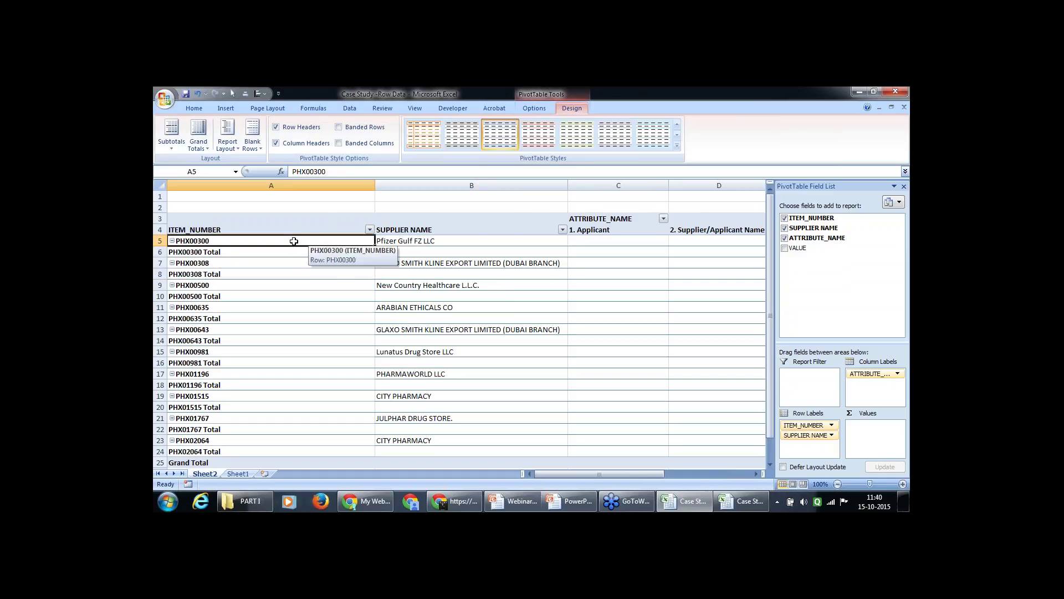
right_click(294, 243)
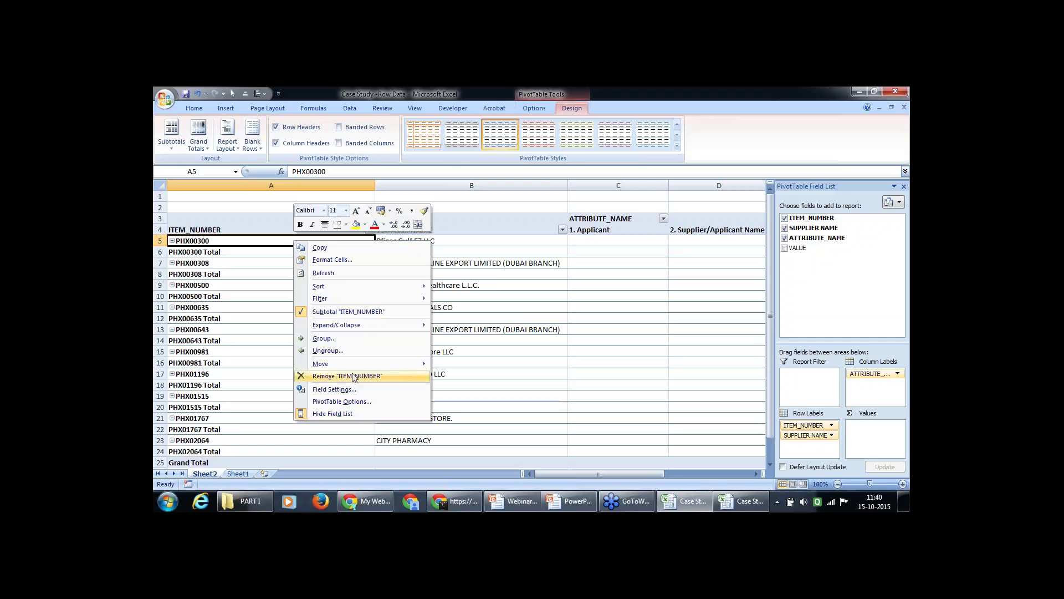
left_click(344, 389)
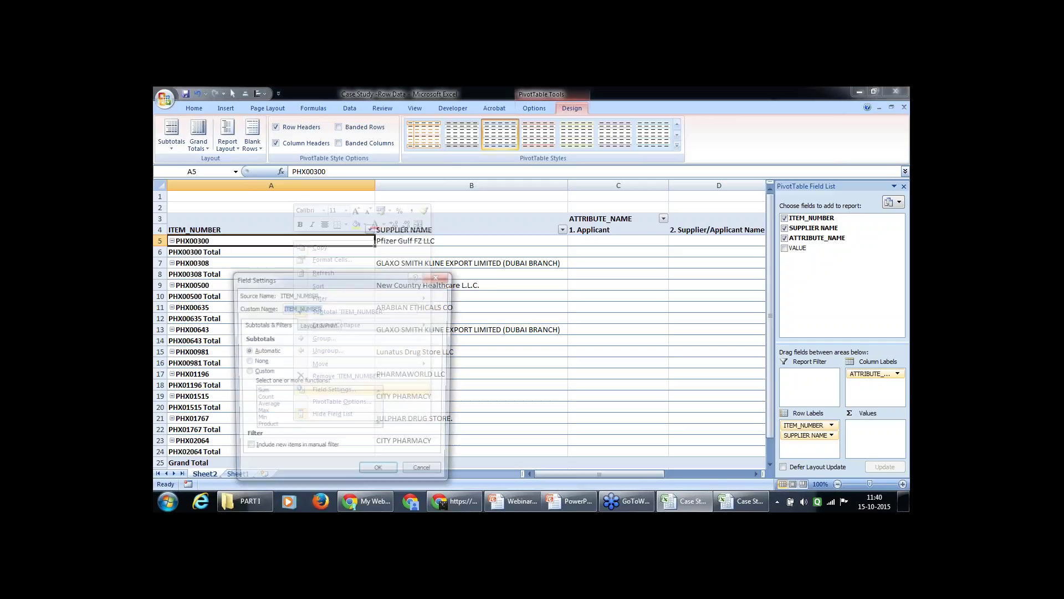
left_click(257, 362)
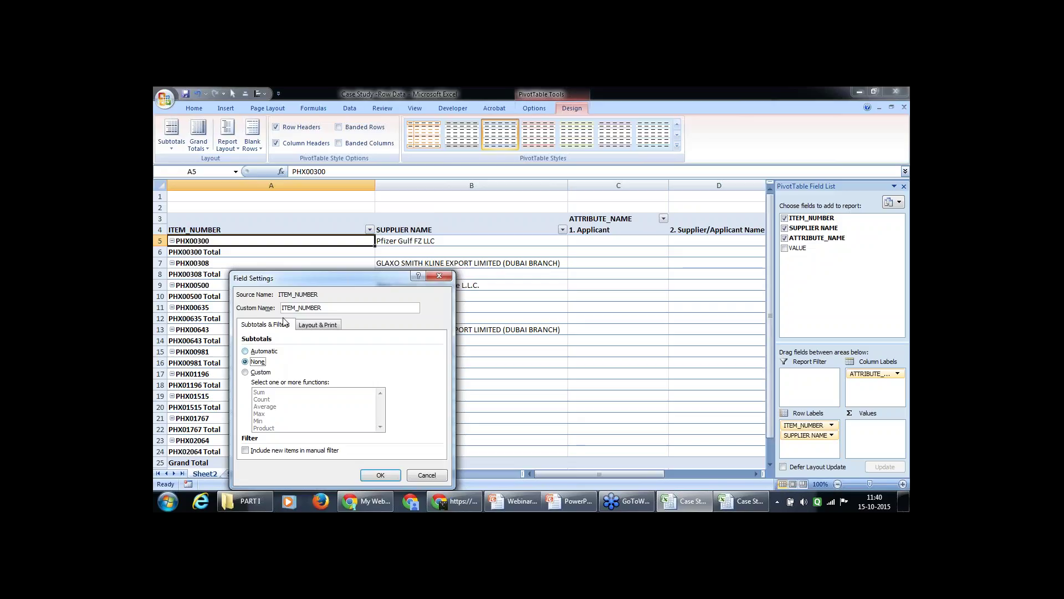
left_click_drag(327, 274, 534, 166)
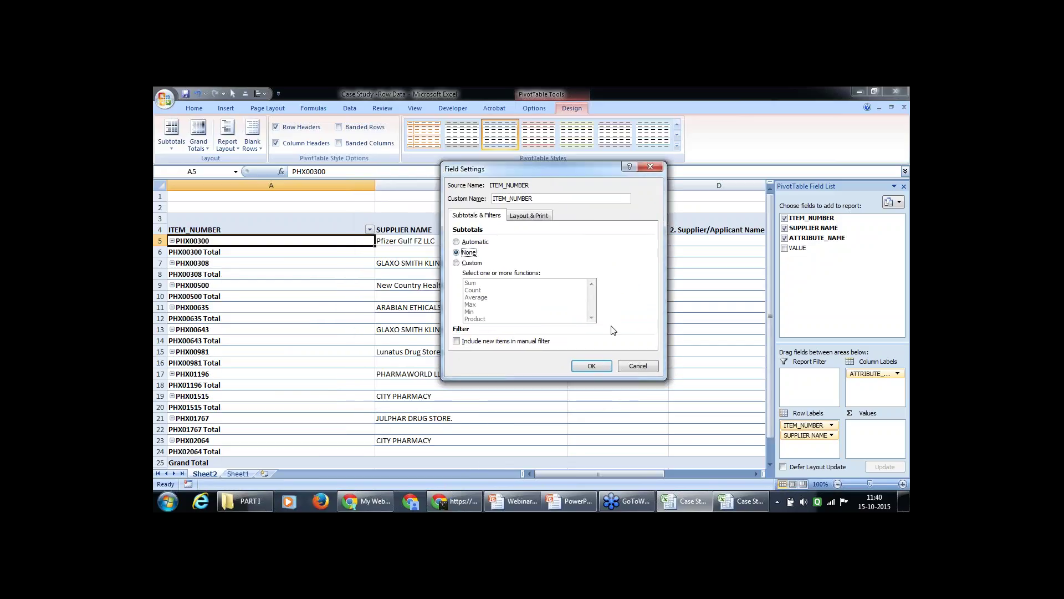
left_click(592, 366)
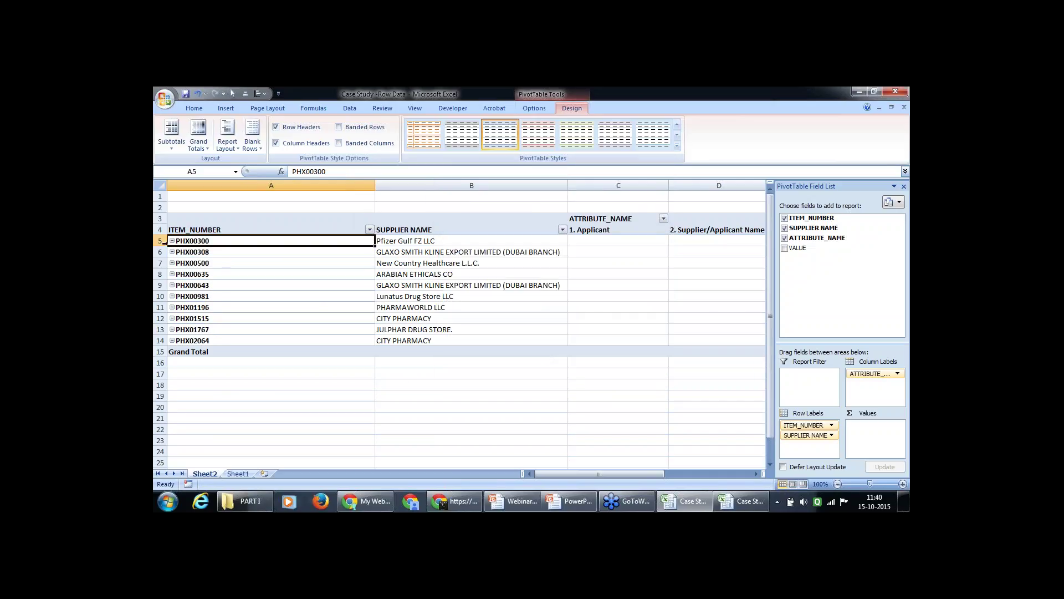
Hide the expand and collapse buttons in the PivotTable and select the supplier names
left_click(529, 108)
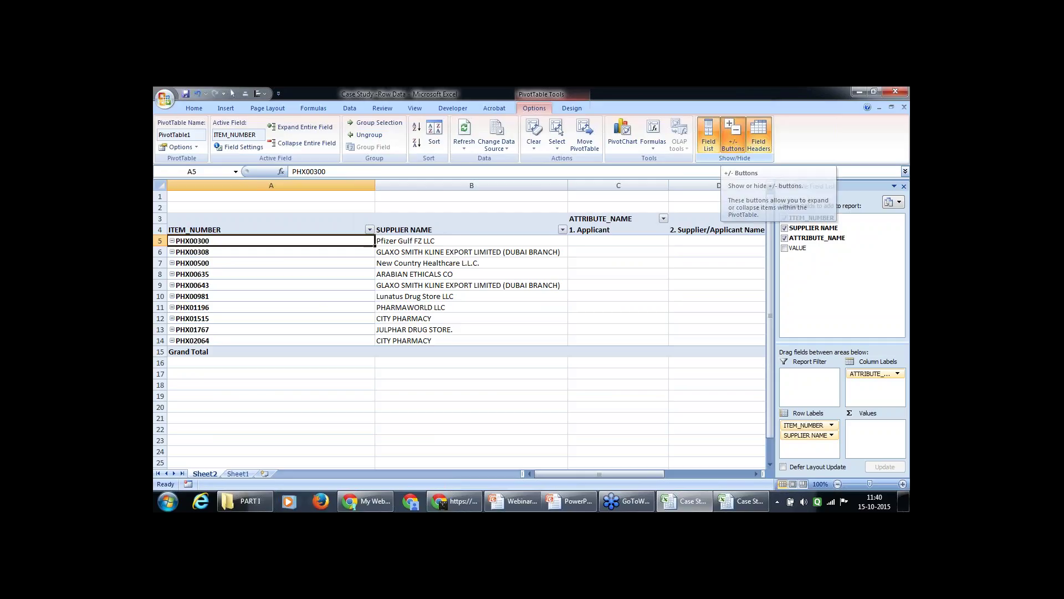
left_click(734, 133)
left_click(423, 261)
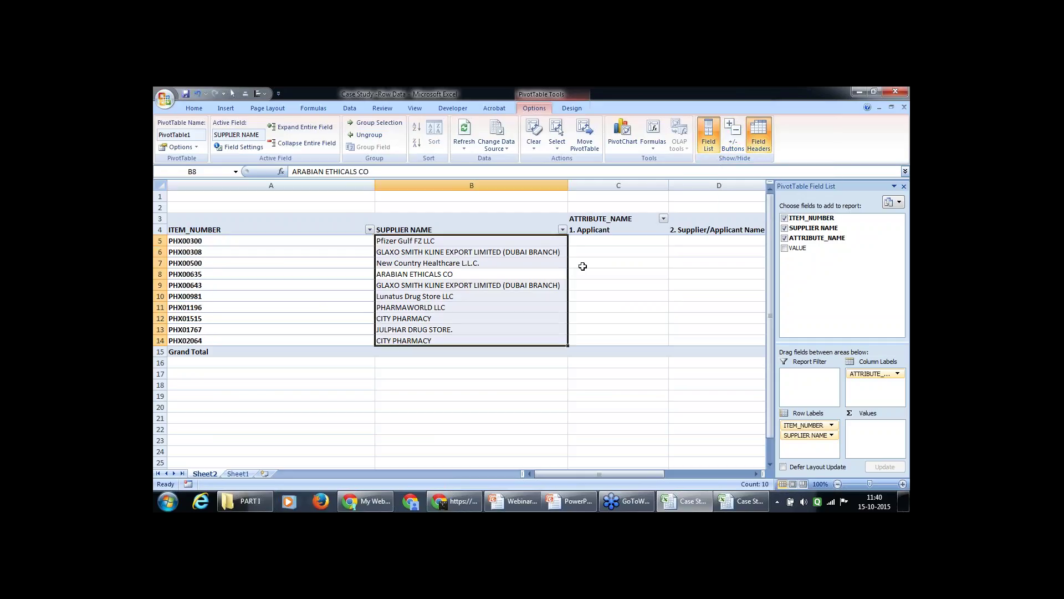
Examine the attribute columns across the PivotTable, then the item number, supplier name and 1. Applicant cells of its first record
left_click(603, 260)
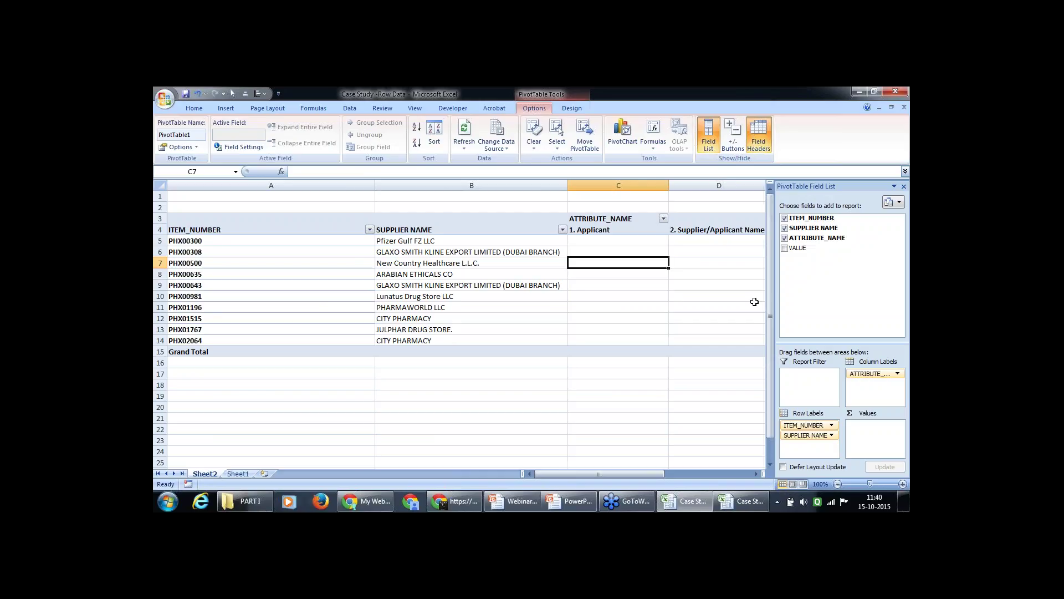
key("Right")
key("Right")
key("Right")
key("Right")
key("Right")
key("Right")
key("Right")
key("Right")
key("Left")
key("Left")
key("Left")
key("Left")
key("Left")
key("Left")
key("Left")
key("Left")
key("Left")
key("Left")
key("Up")
key("Up")
key("Right")
key("Right")
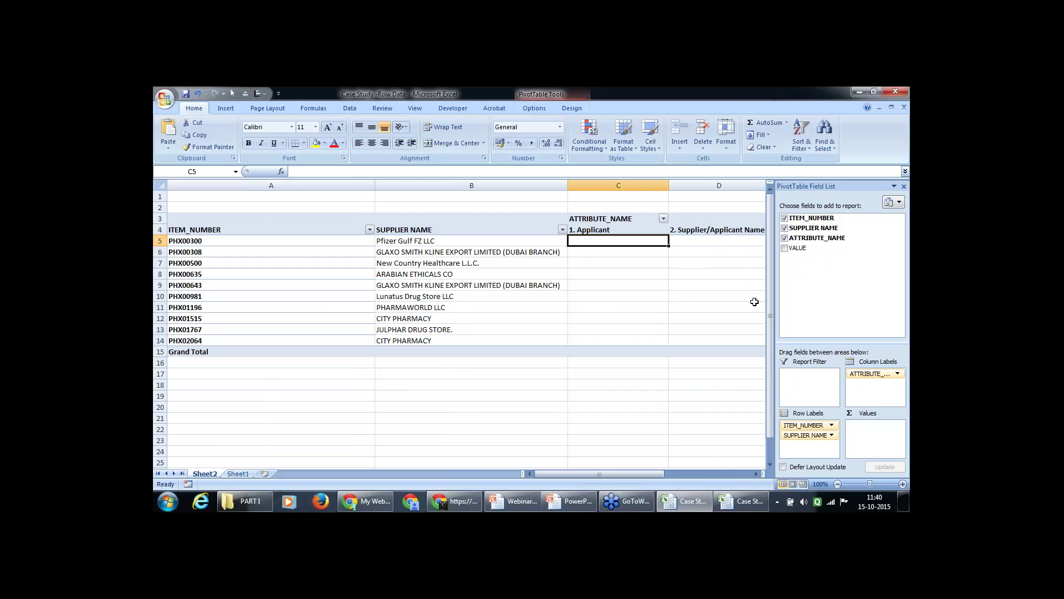
key("Left")
key("Left")
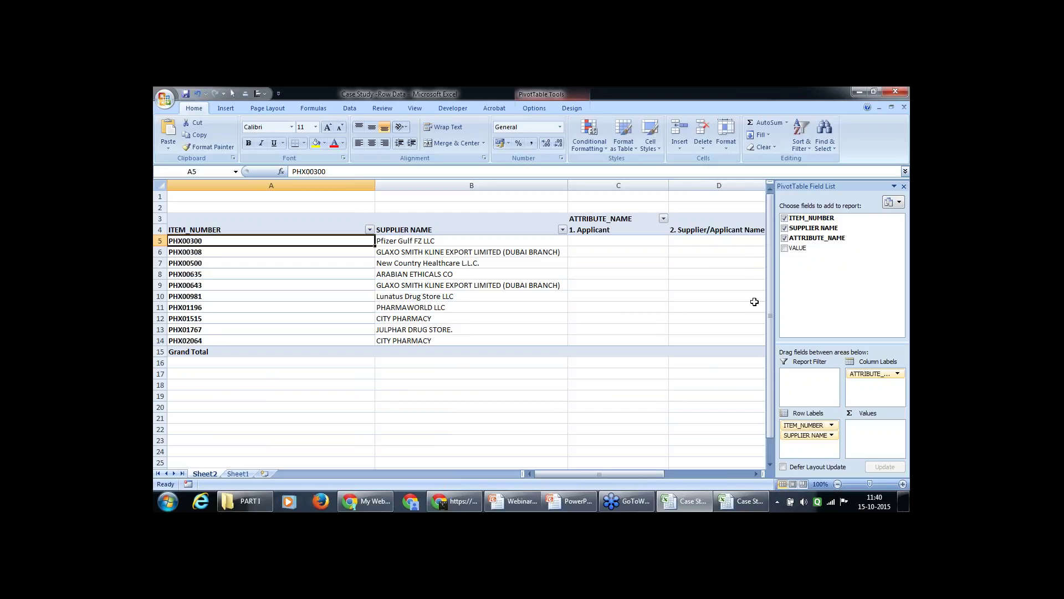
Add the VALUE field to the Values area of the PivotTable
left_click_drag(798, 251, 876, 442)
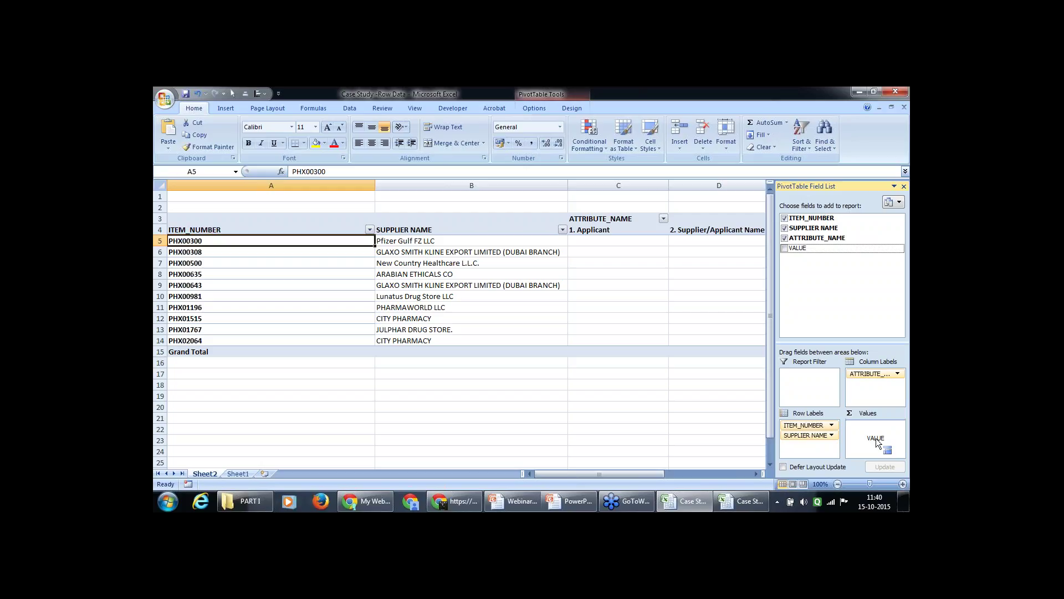
left_click_drag(876, 442, 876, 442)
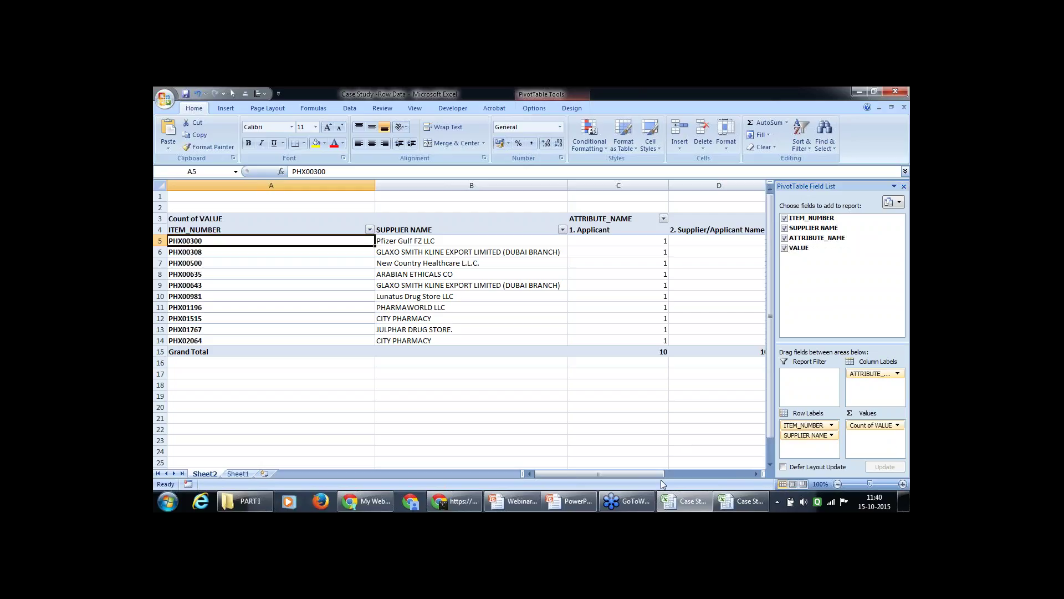
Examine the counts across the PivotTable's attribute columns and select the count cells from 1. Applicant to 7. Country of Origin
left_click_drag(660, 476, 702, 477)
left_click(614, 276)
key("Left")
key("Left")
key("Left")
key("Left")
key("Left")
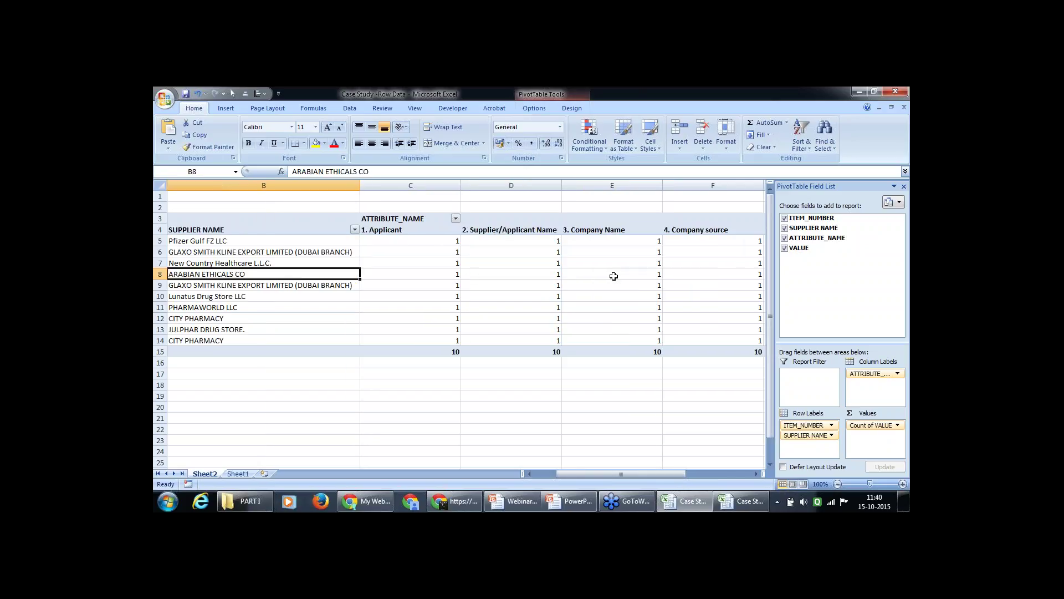
key("Right")
key("Right")
key("Right")
key("Right")
key("Right")
key("Right")
key("Right")
key("Left")
key("Left")
key("Left")
key("Left")
key("Left")
key("Left")
key("Left")
key("Left")
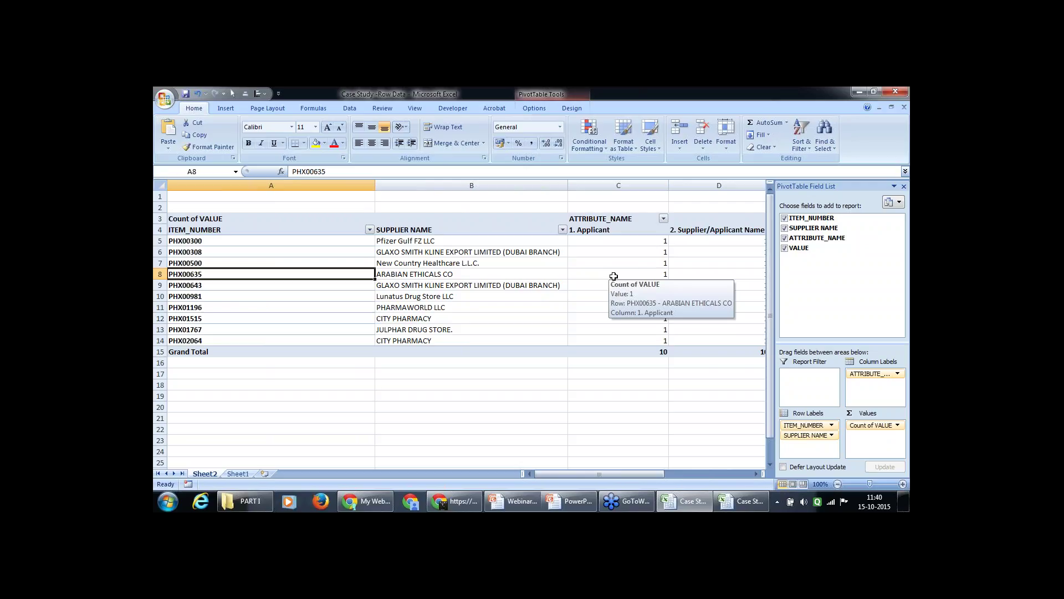
left_click(624, 252)
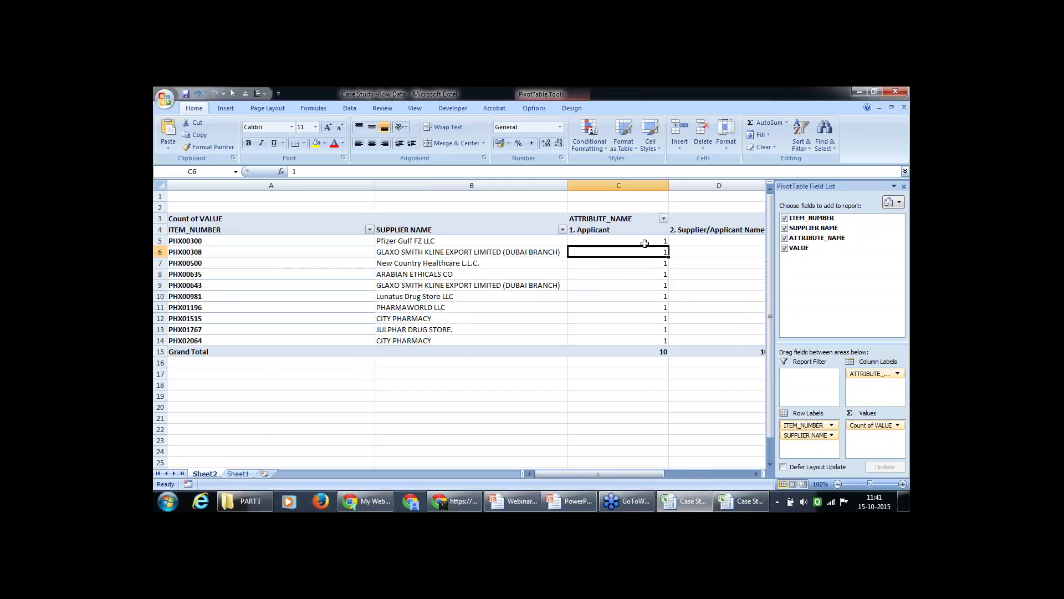
left_click(642, 242)
left_click_drag(643, 241, 643, 242)
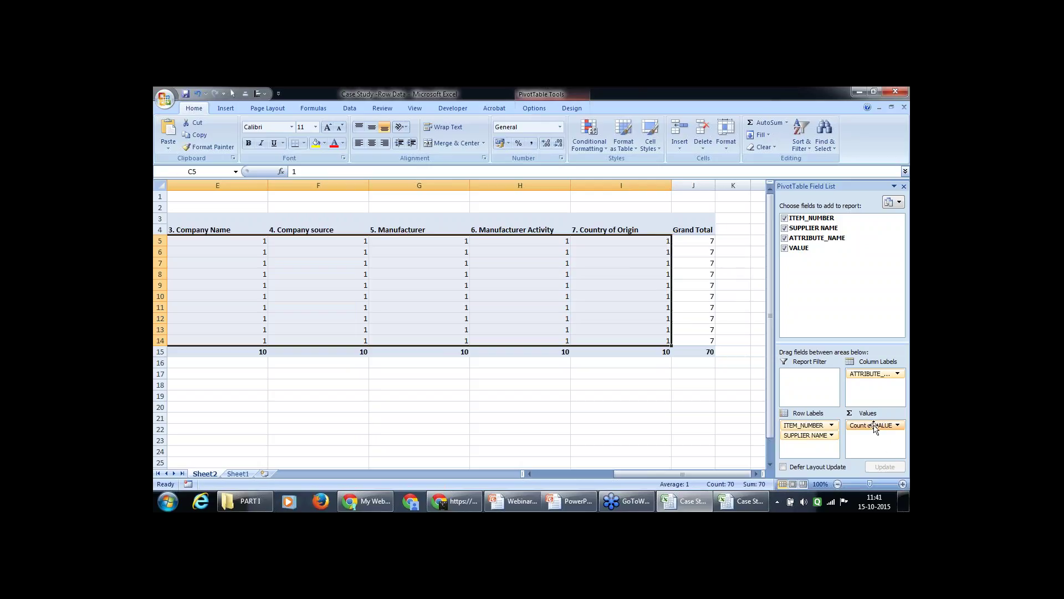
Review the Sum, Count, Average, Max and Min summary functions in the VALUE field's settings
left_click(873, 425)
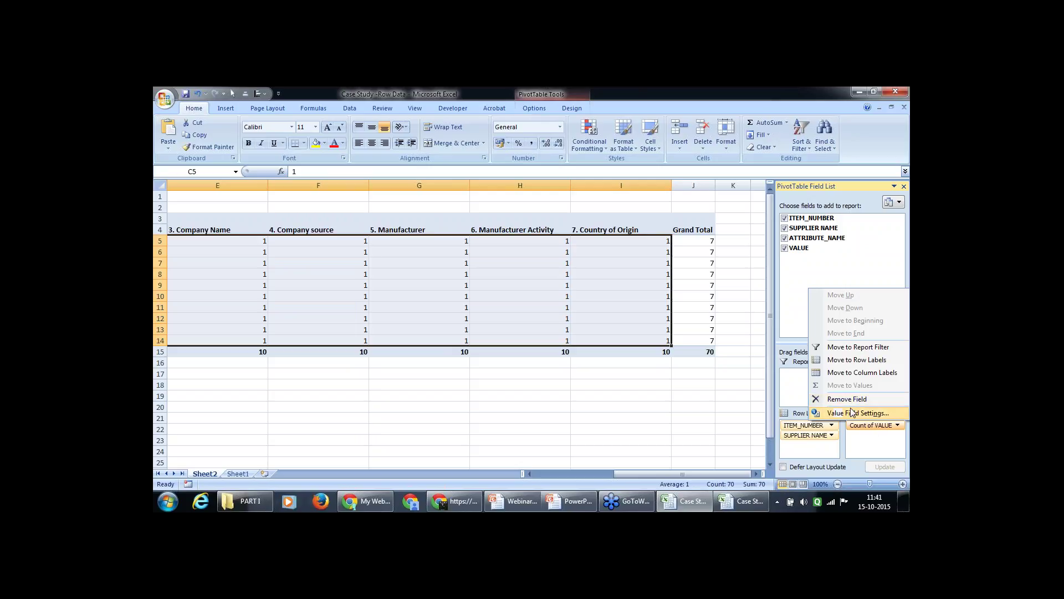
left_click(852, 413)
left_click(465, 325)
left_click(463, 331)
left_click(462, 338)
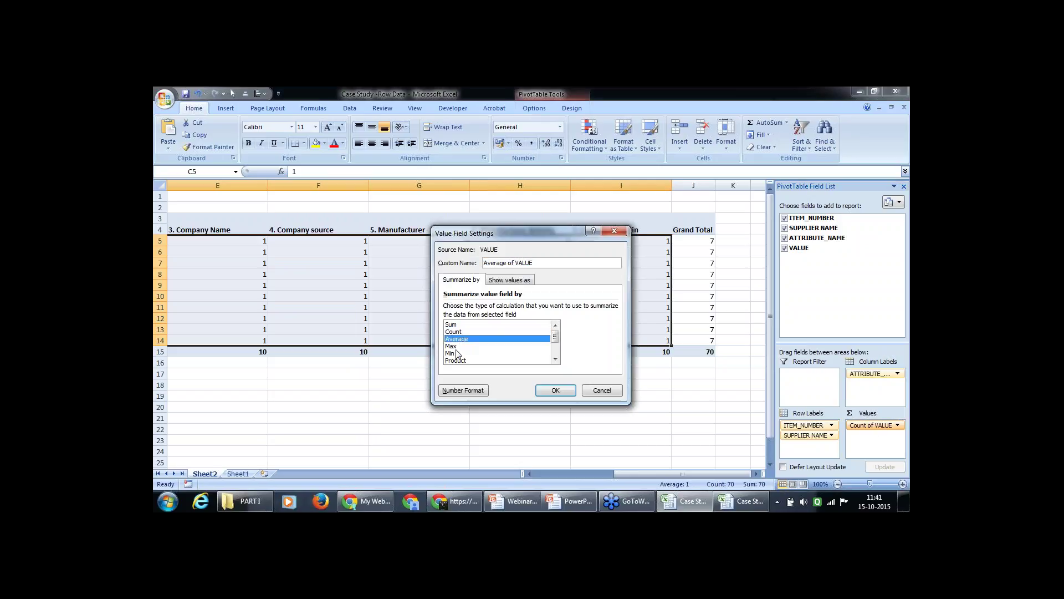
left_click(457, 346)
left_click(456, 353)
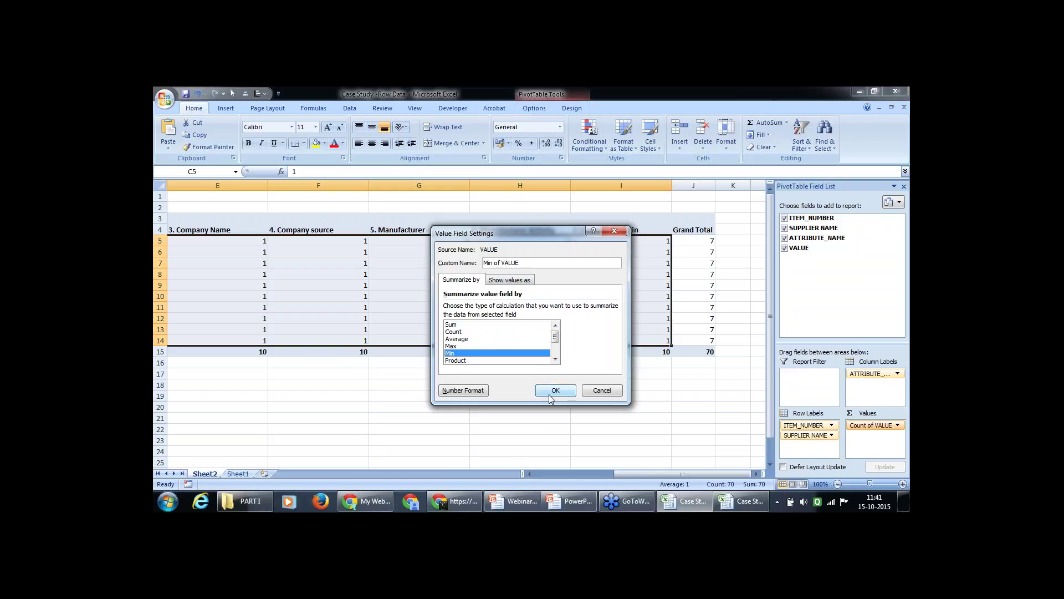
left_click(601, 390)
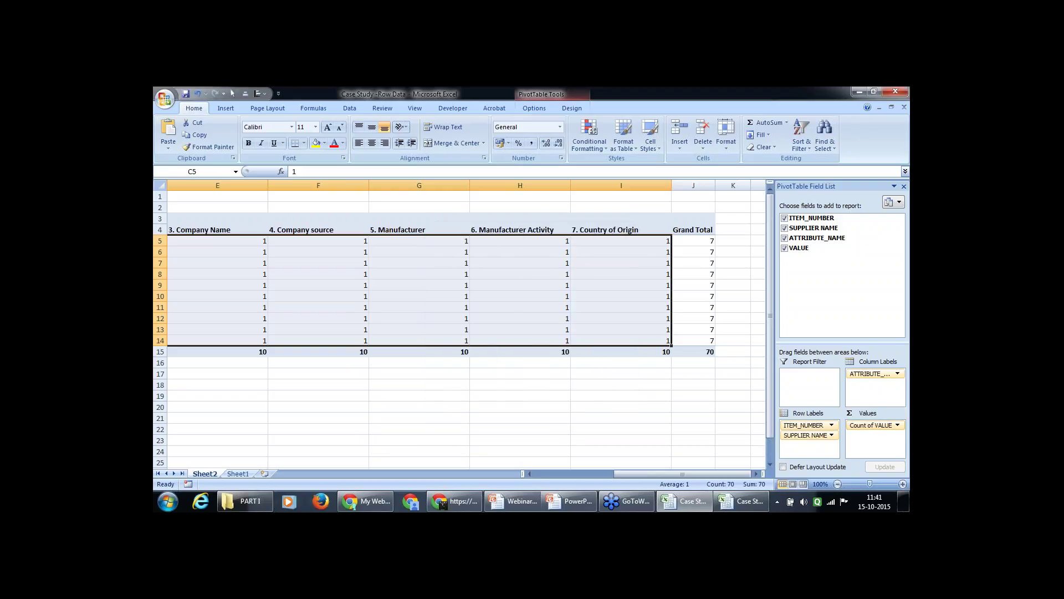
Remove the VALUE field from the Values area of the PivotTable
scroll(460, 327, "left", 3)
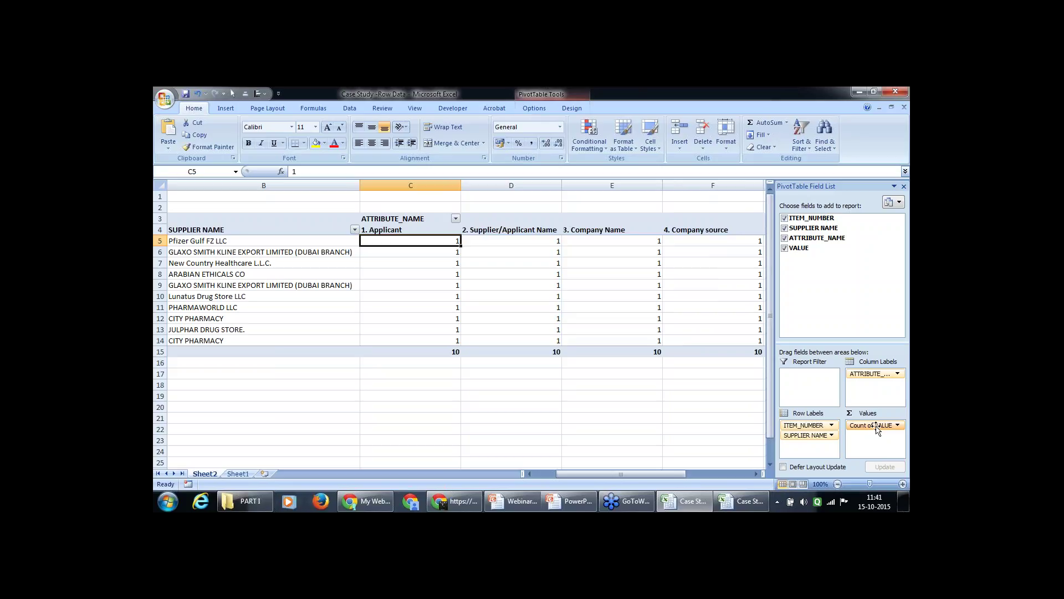
left_click_drag(871, 428, 704, 409)
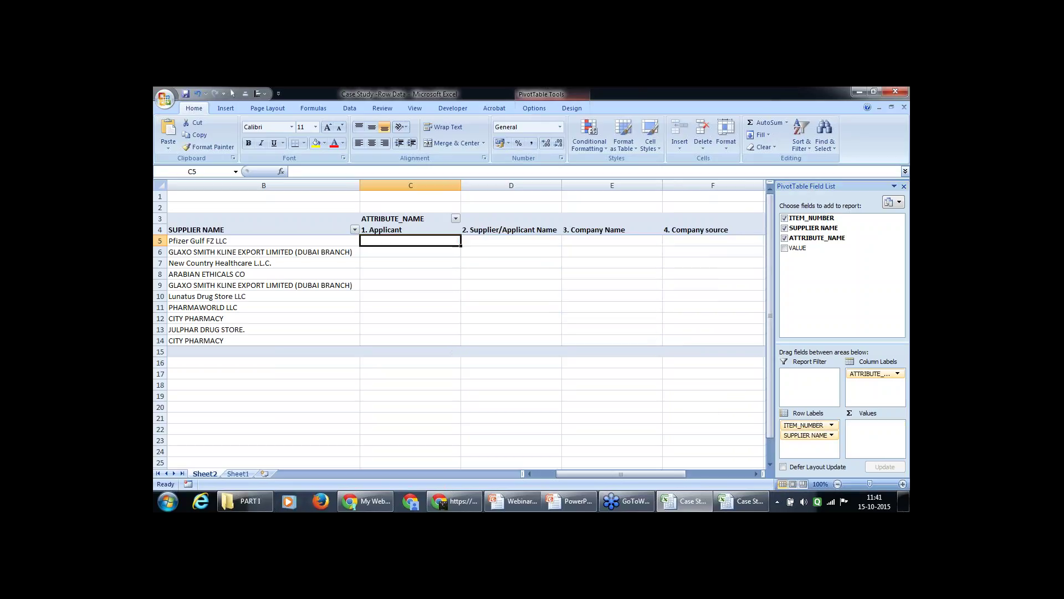
Copy the PivotTable from its header rows through the PHX02064 row, leaving out the Grand Total row
key("Left")
key("Left")
key("Up")
left_click_drag(271, 218, 654, 341)
key("ctrl+c")
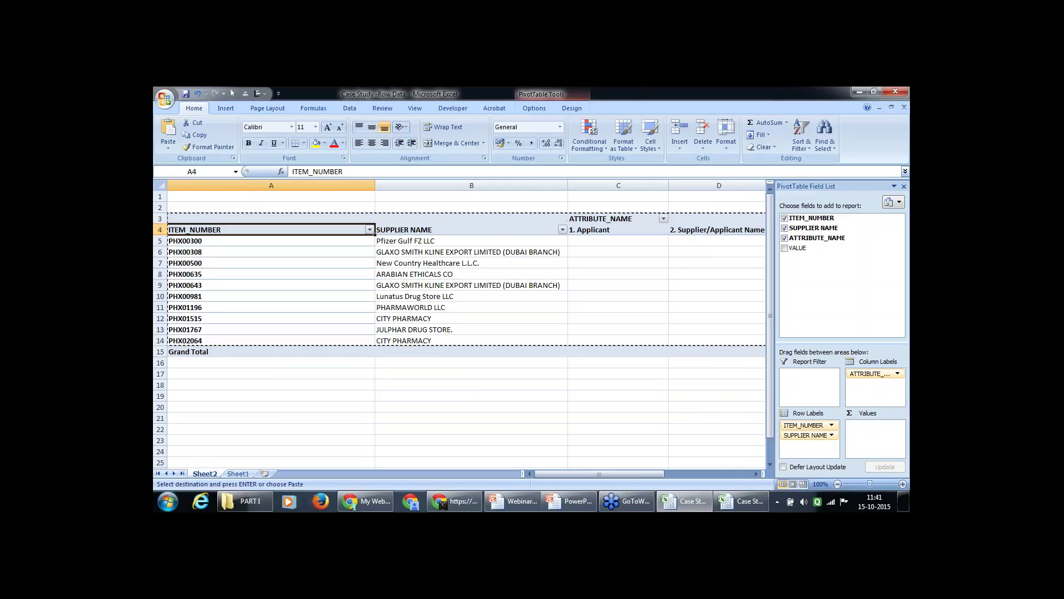
left_click(271, 396)
left_click(271, 406)
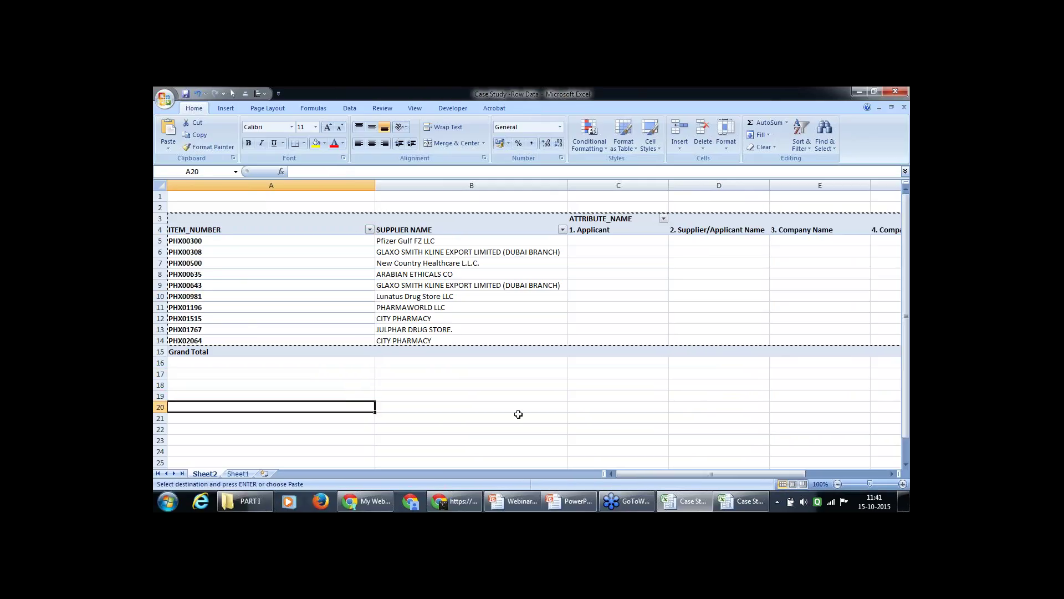
Insert a new worksheet and paste the copied PivotTable range there as values only, starting at A1
left_click(264, 473)
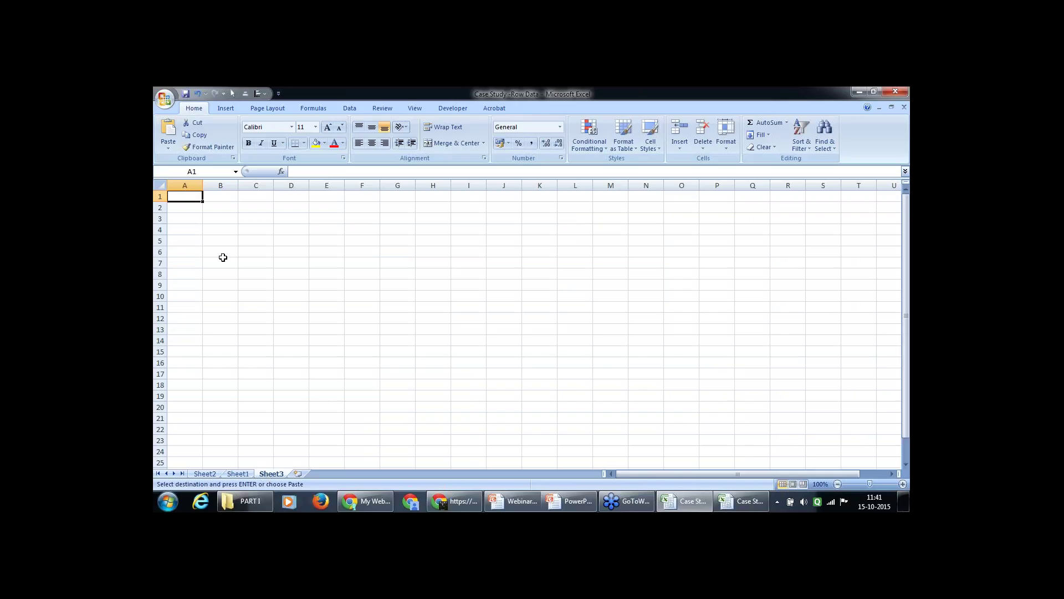
key("ctrl+alt+v")
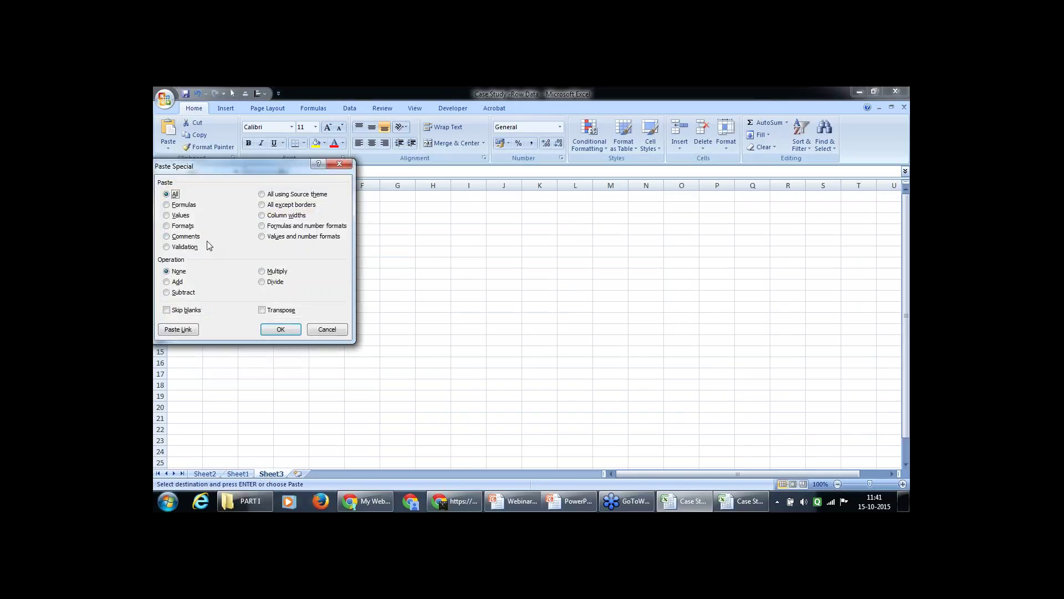
left_click(178, 217)
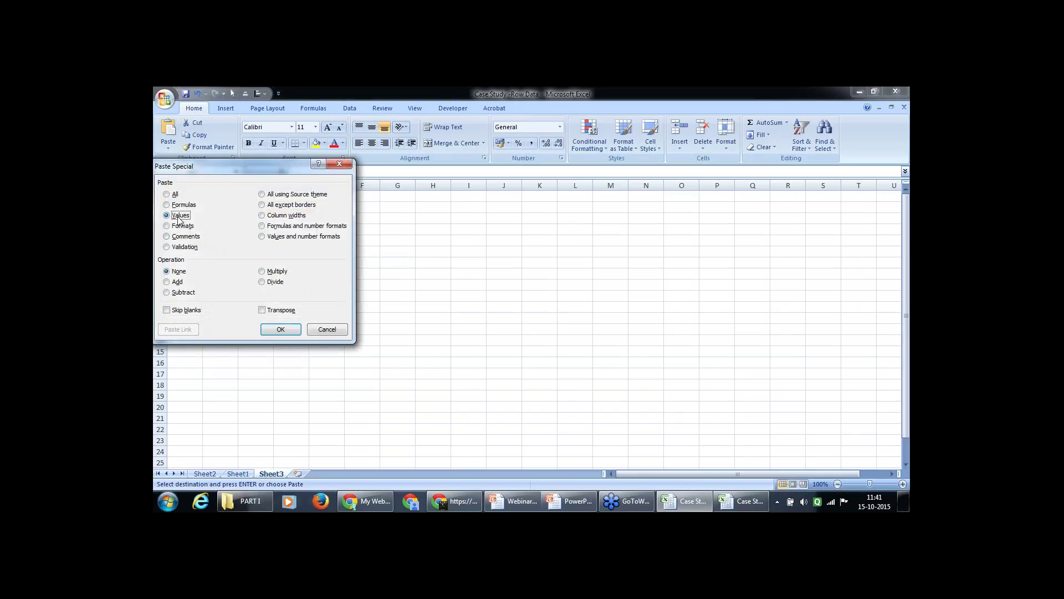
left_click(269, 327)
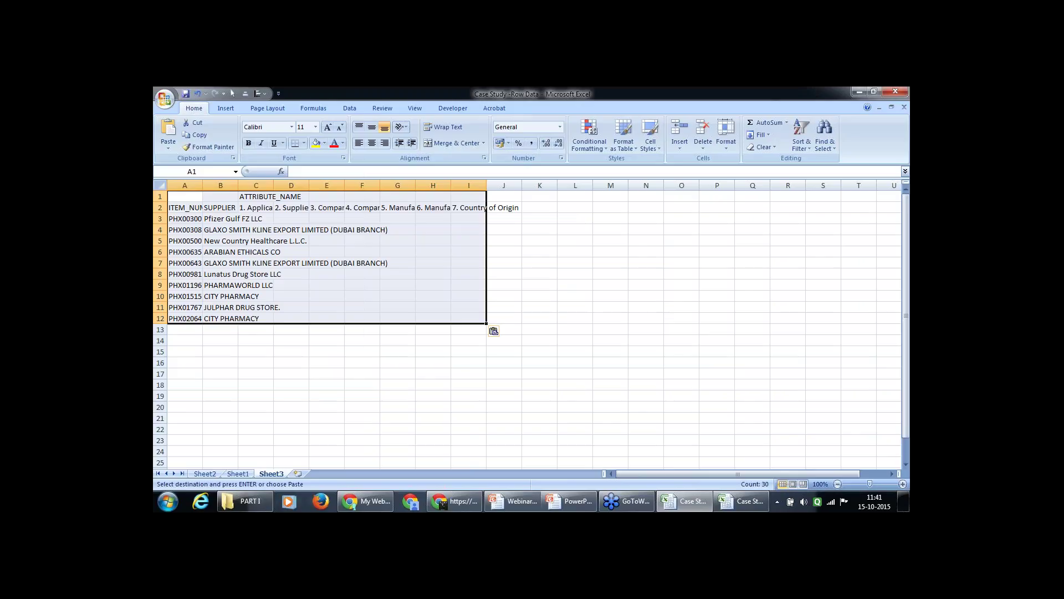
Paste the PivotTable's formats over the values in the new sheet and fit the columns to their contents
right_click(204, 203)
left_click(244, 245)
left_click(197, 295)
left_click(292, 397)
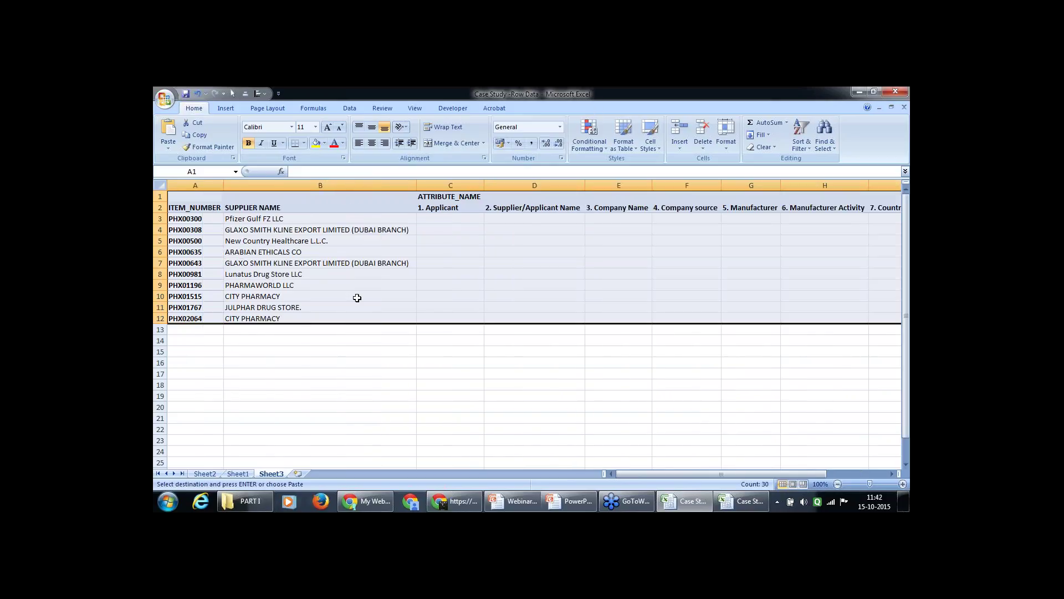
Examine the attribute columns of the pasted table from 1. Applicant to 7. Country of Origin
key("Down")
key("Down")
key("Down")
key("Right")
key("Right")
key("Right")
key("Right")
key("Right")
key("Right")
key("Right")
key("Right")
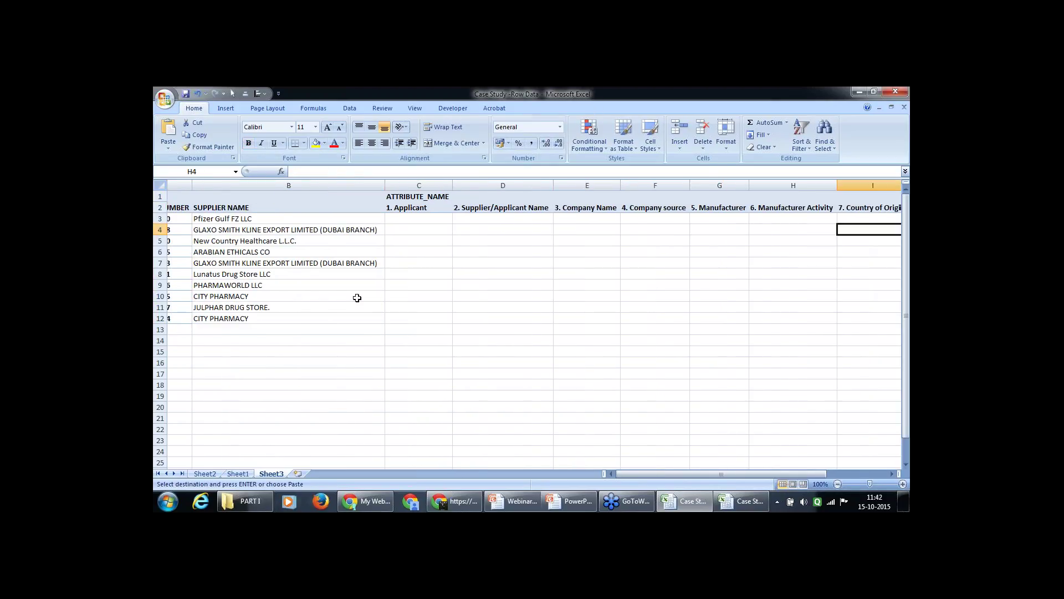
key("Left")
key("Left")
key("Left")
key("Left")
key("Left")
key("Left")
key("Left")
key("Left")
key("Up")
key("Up")
key("Right")
key("Right")
key("Right")
key("Down")
key("Left")
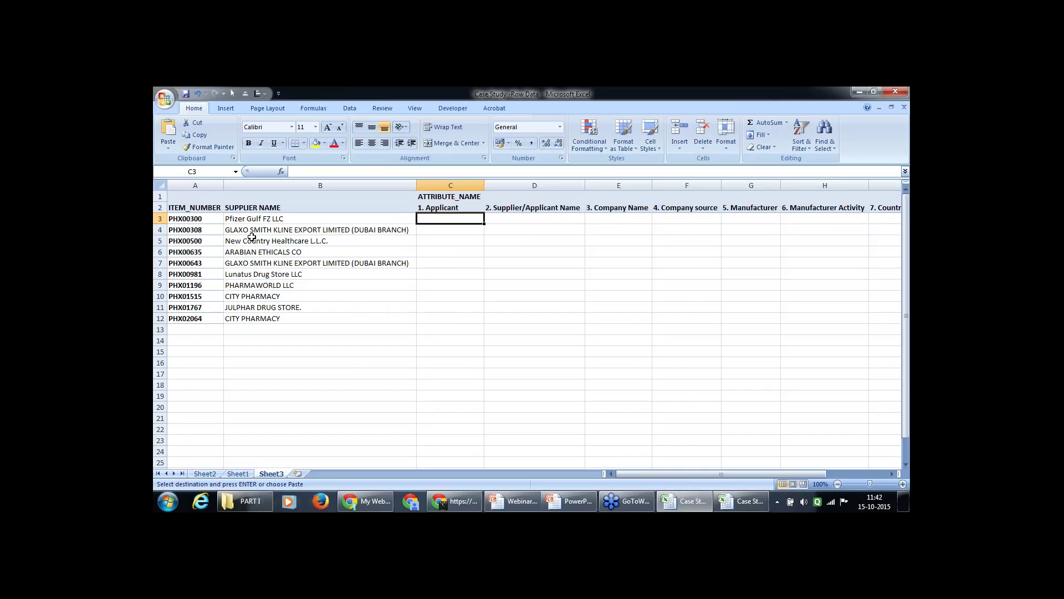
Inspect the PHX00300 item number, its supplier name and the 1. Applicant header, ending on cell C3
left_click(206, 220)
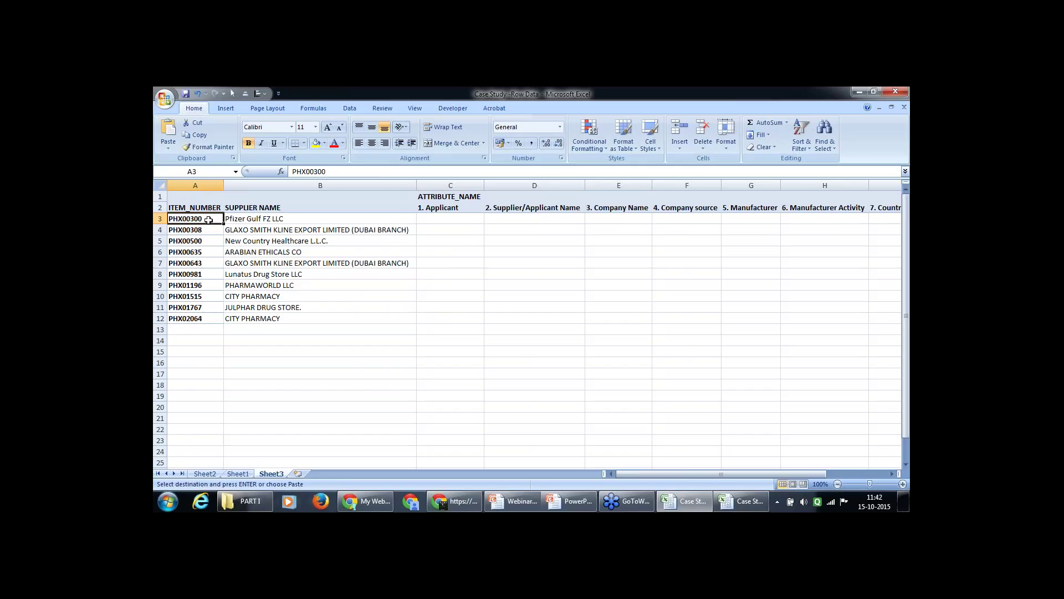
left_click(245, 220)
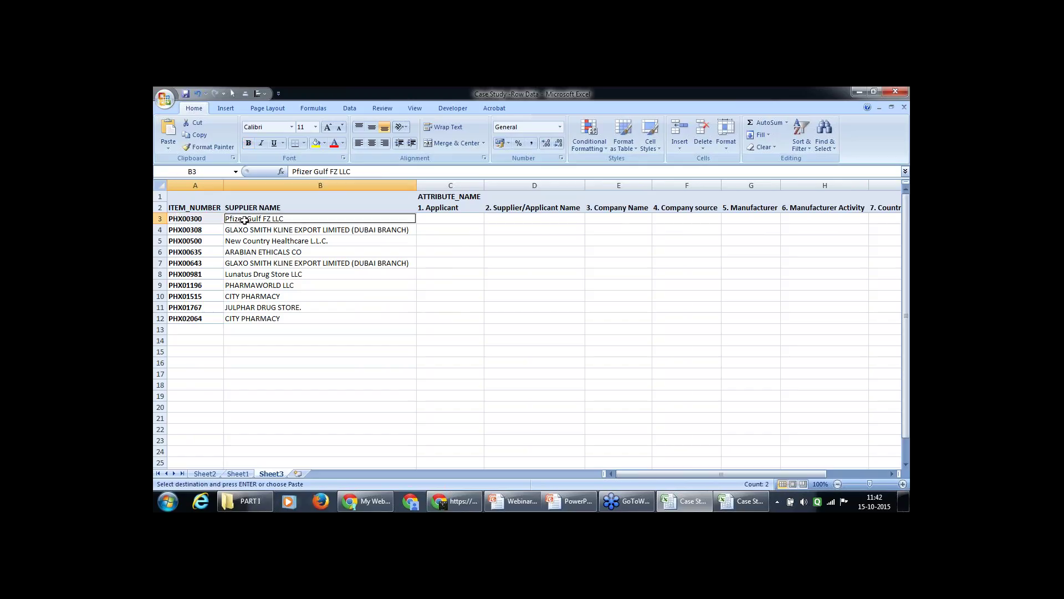
left_click(436, 207)
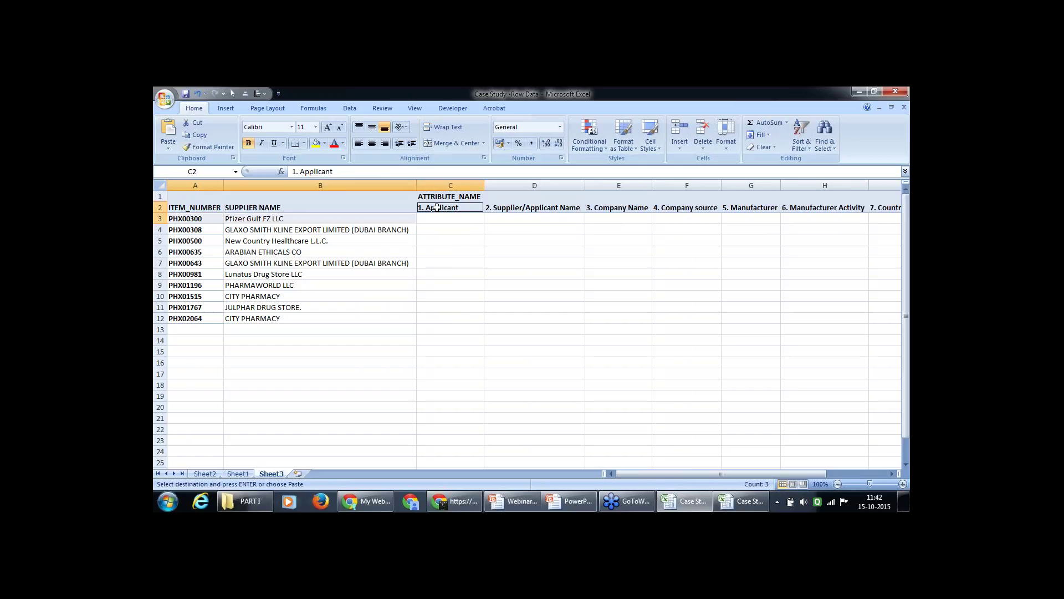
left_click(434, 219)
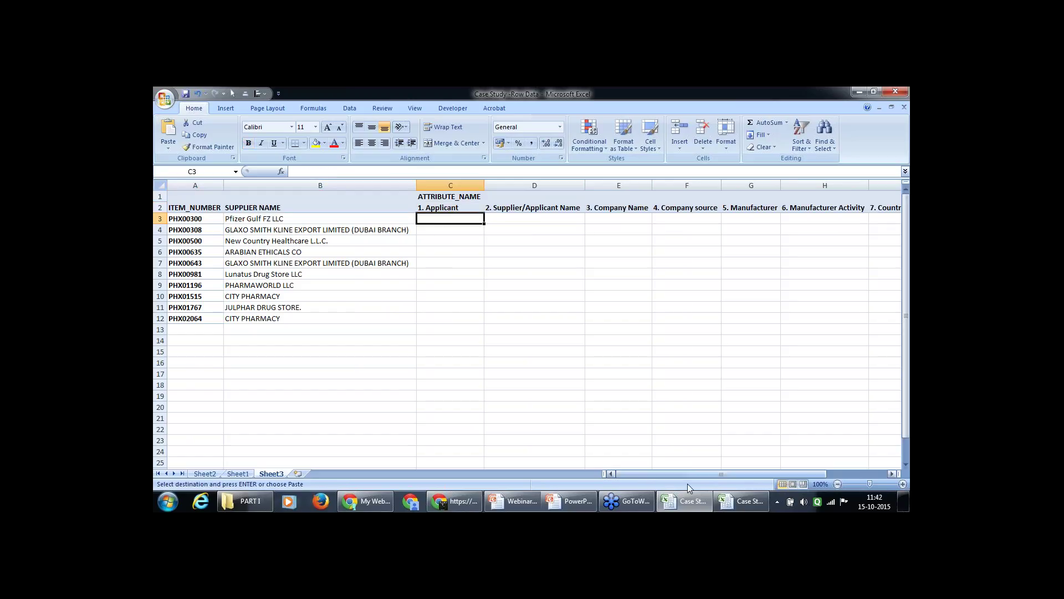
Switch to the final solution workbook, open its VLOOKUP sheet and select the Person and Earnings table
mouse_move(735, 504)
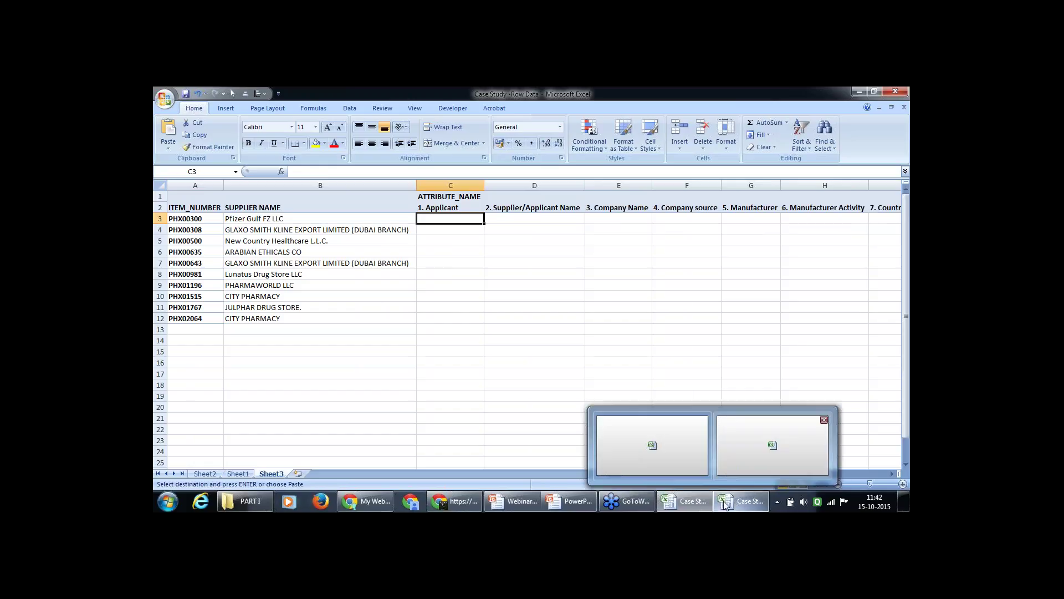
left_click(721, 501)
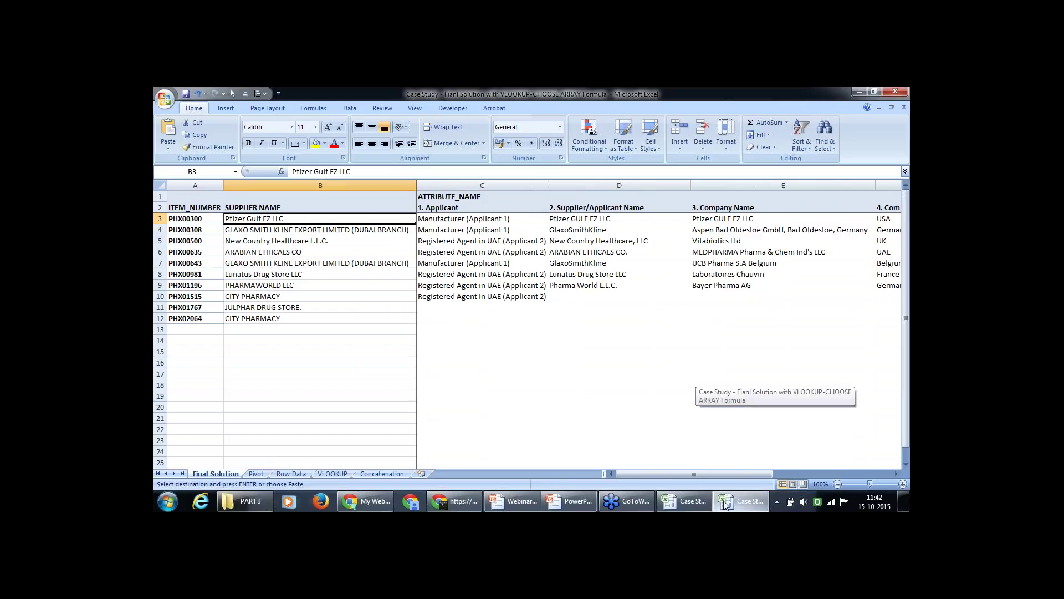
left_click(333, 473)
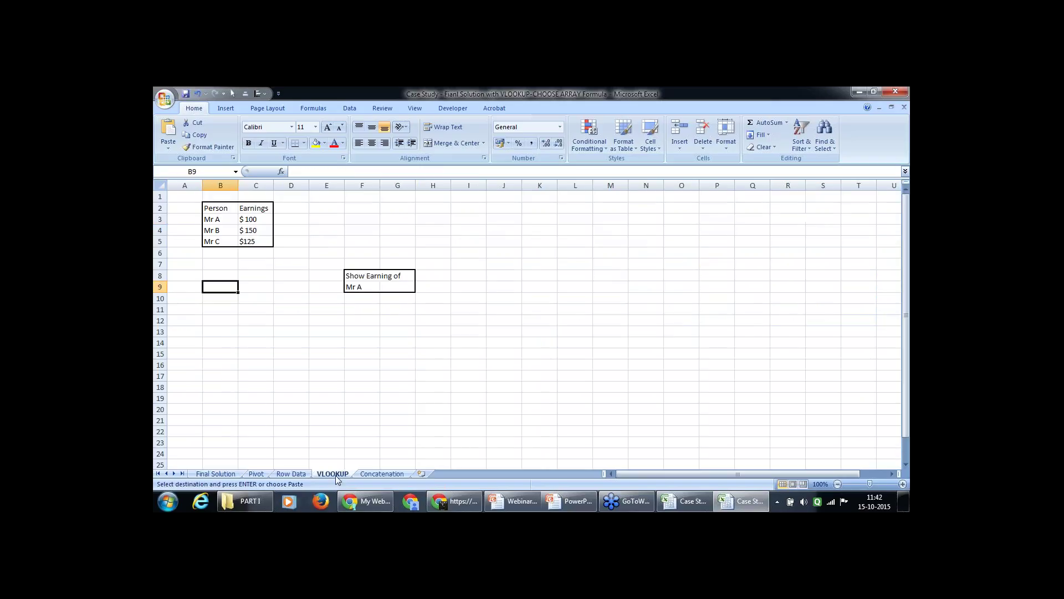
left_click(398, 286)
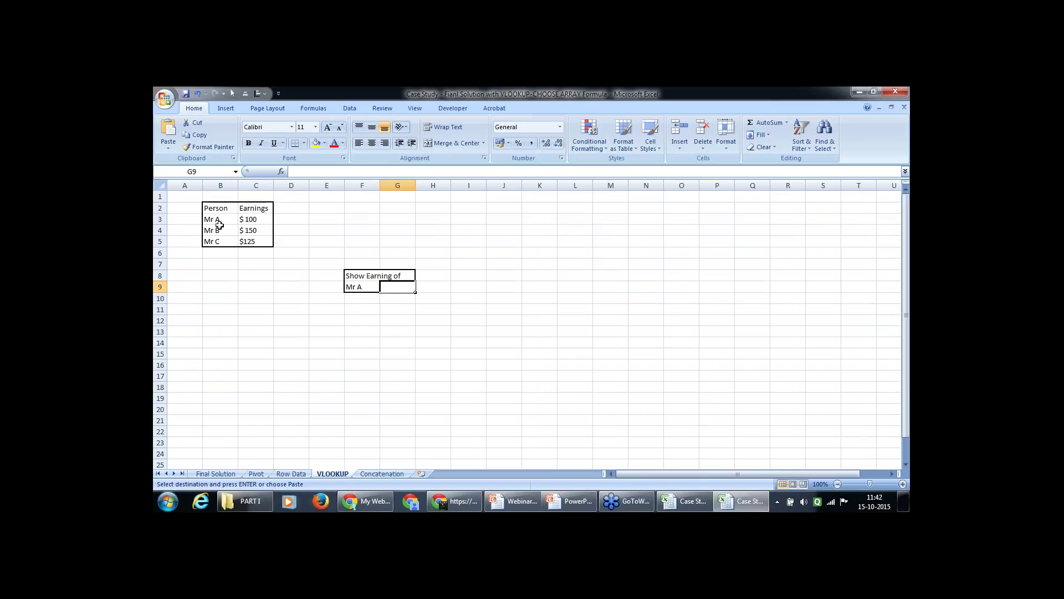
left_click_drag(216, 209, 260, 240)
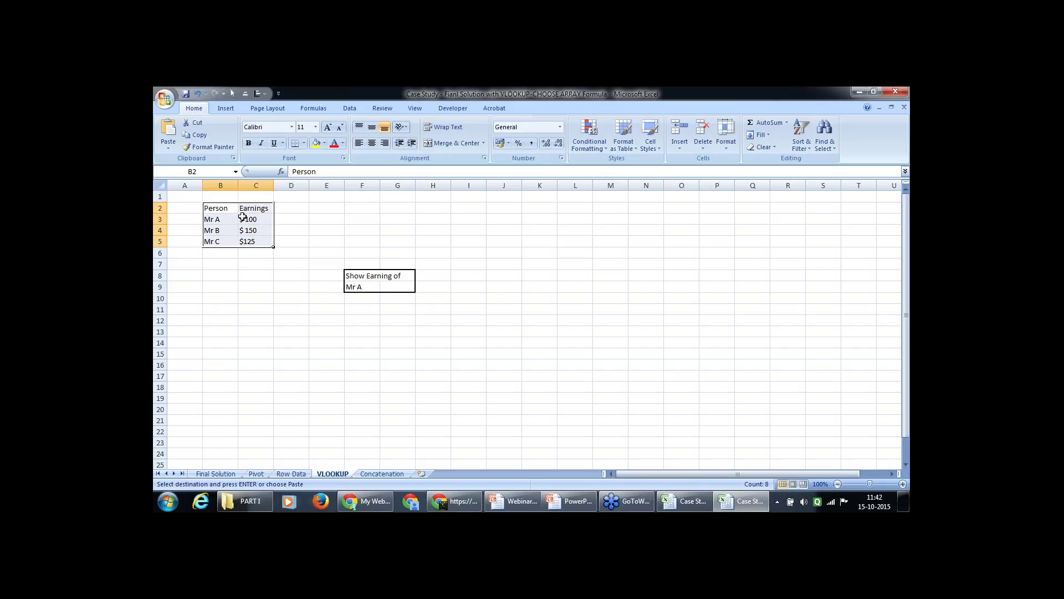
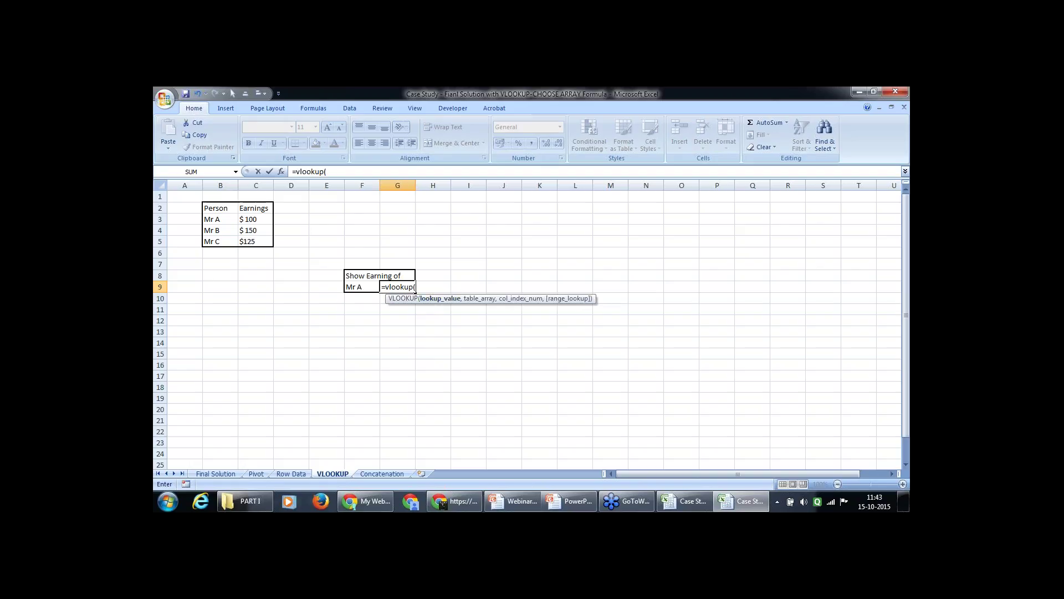
Look up Mr A's earnings in cell G9 with the formula =VLOOKUP(F9,B2:C5,2,0)
left_click(355, 288)
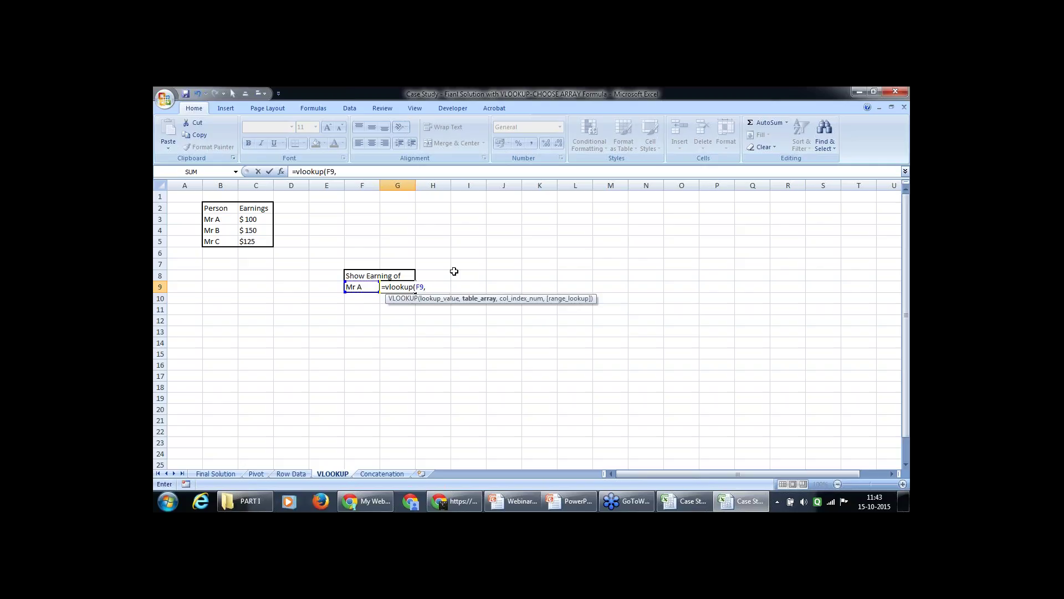
type(",")
left_click_drag(220, 208, 263, 243)
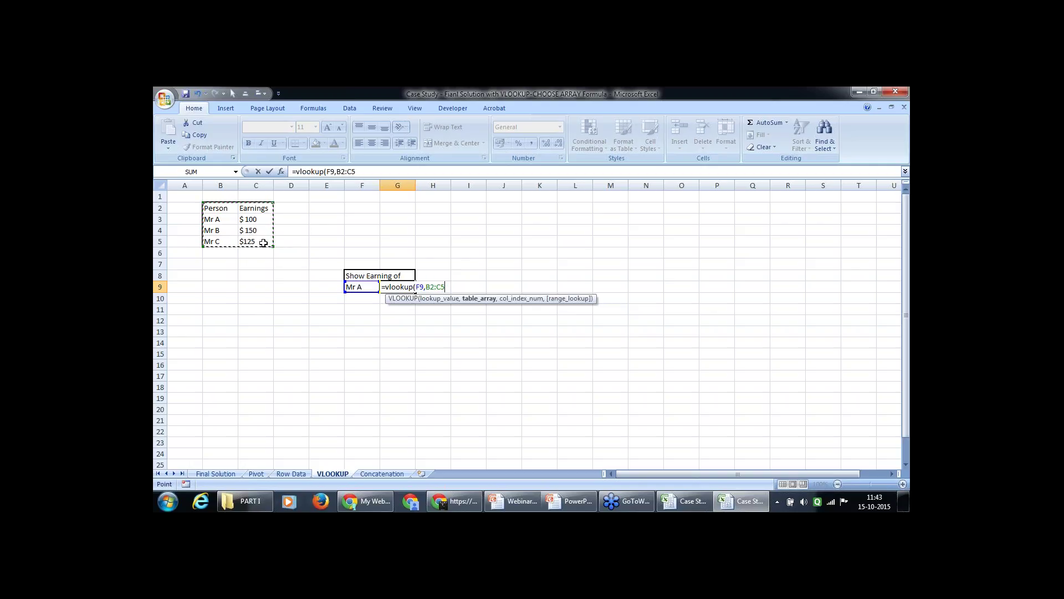
type(",")
type("2,0")
key("Return")
key("Up")
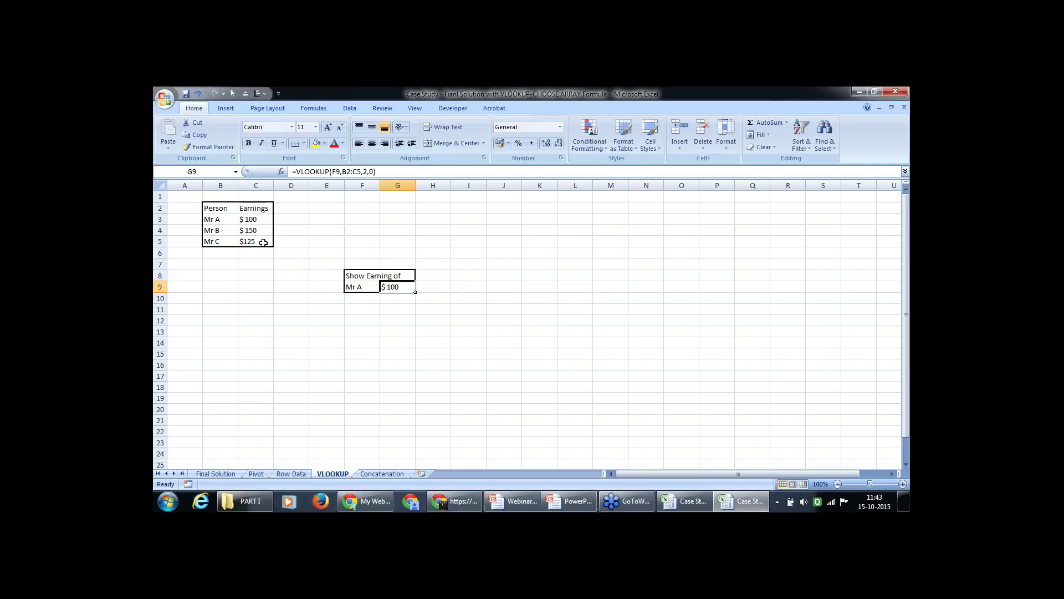
Change the lookup person in cell F9 to Mr B and select the earnings formula in G9
left_click(362, 287)
left_click(385, 286)
double_click(358, 287)
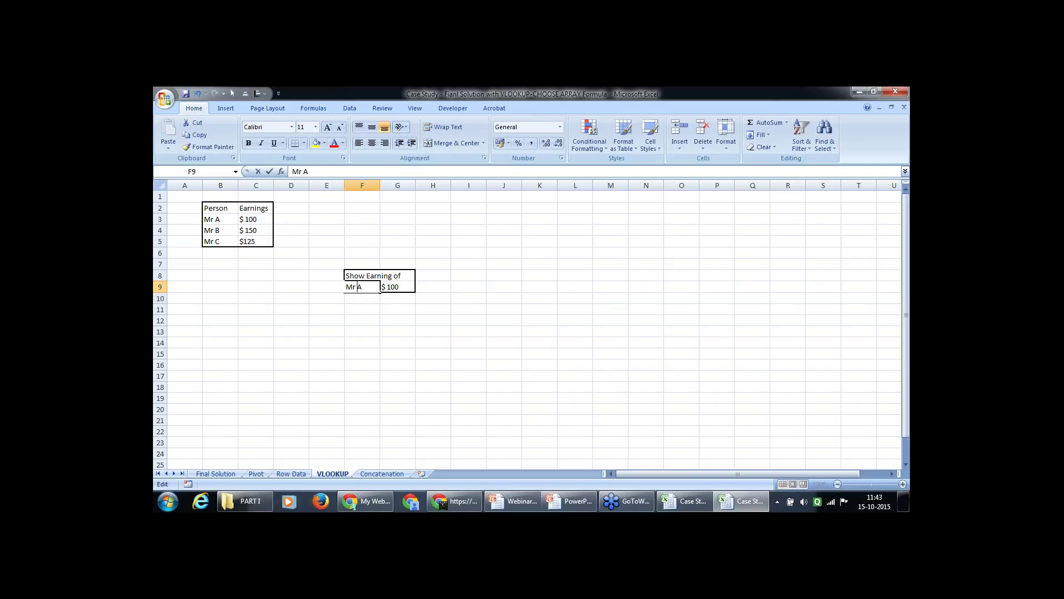
key("BackSpace")
type("B")
key("Return")
left_click(397, 286)
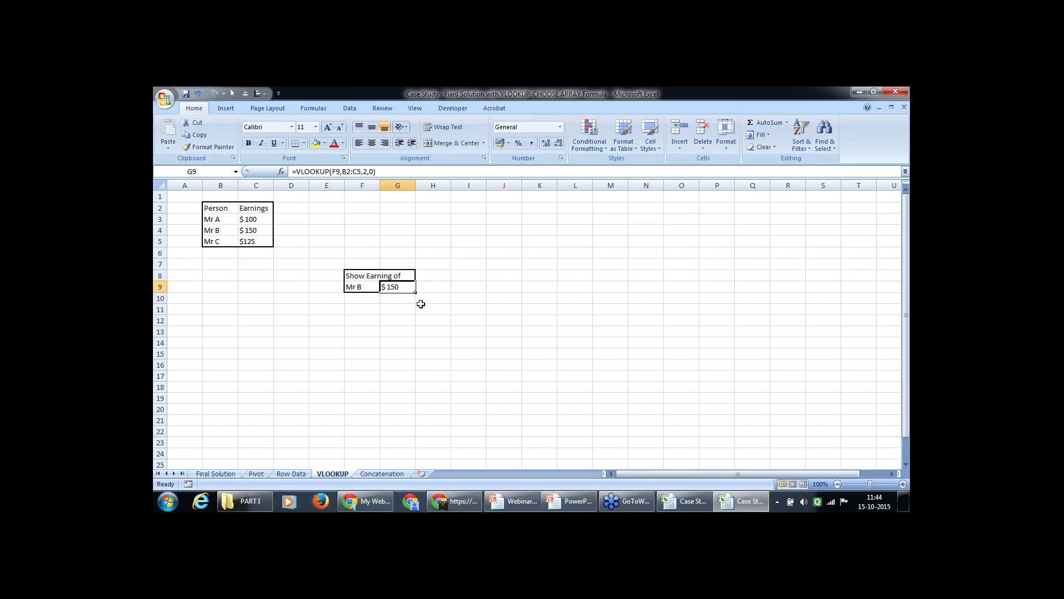
Open the Case Study Steps presentation from the PART I folder and review its slide show from STEP 1 to the VLOOKUP syntax in STEP 5
left_click(258, 502)
left_click(324, 182)
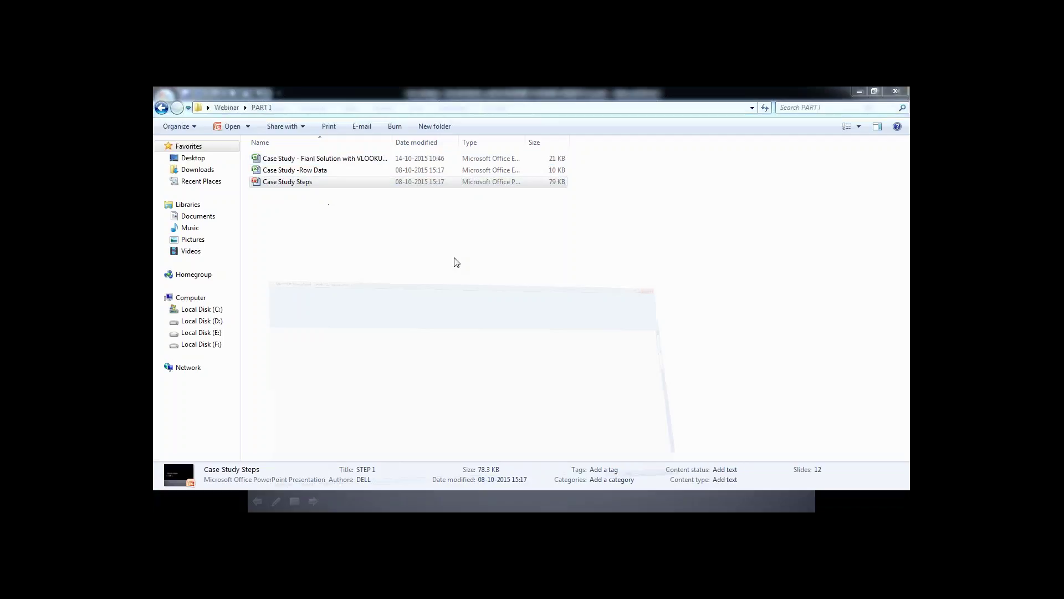
key("Return")
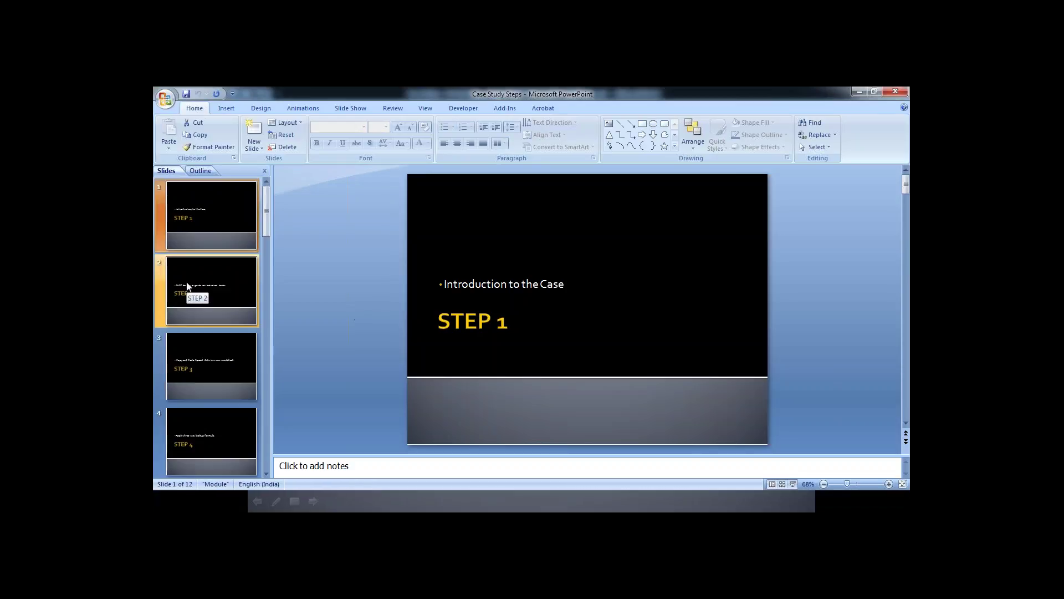
key("F5")
key("Right")
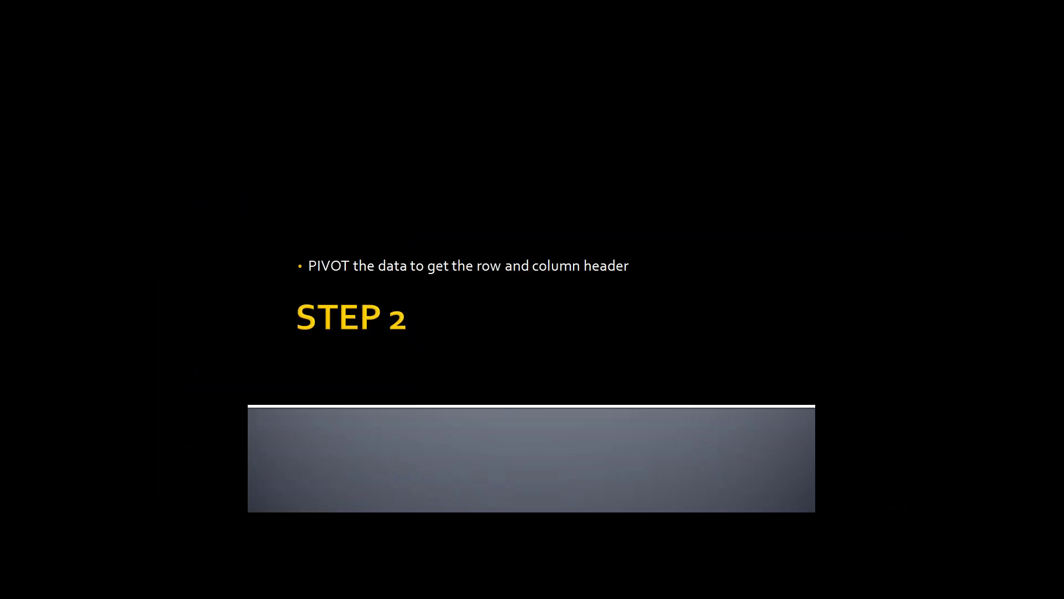
key("Right")
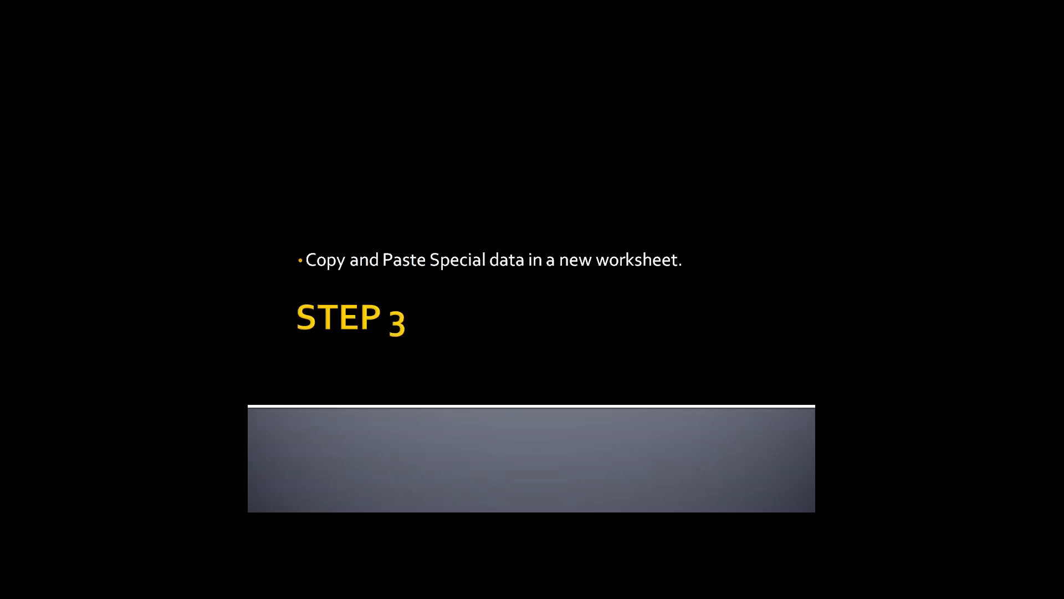
key("Right")
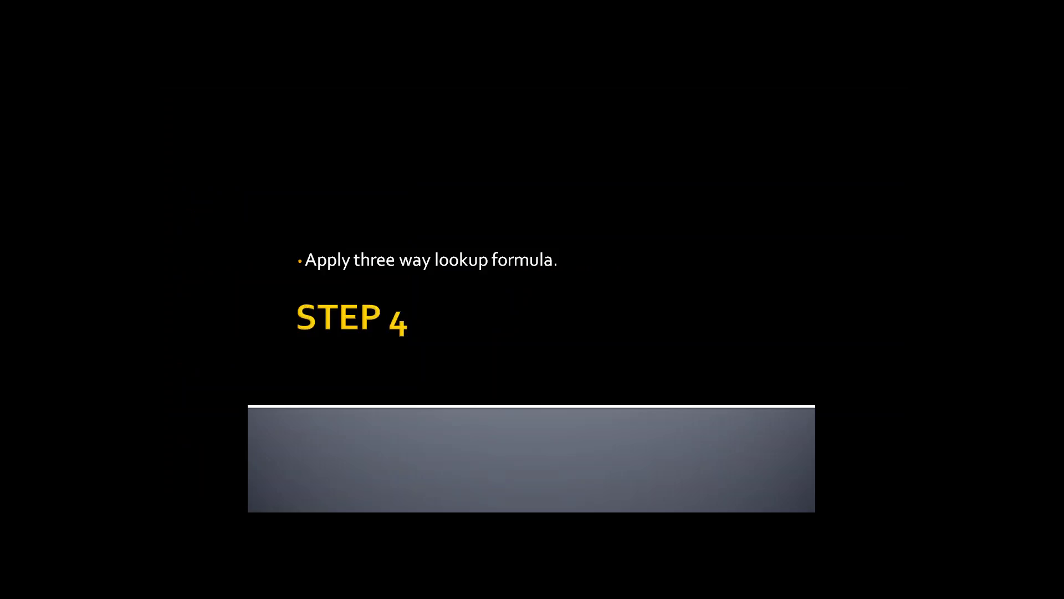
key("Right")
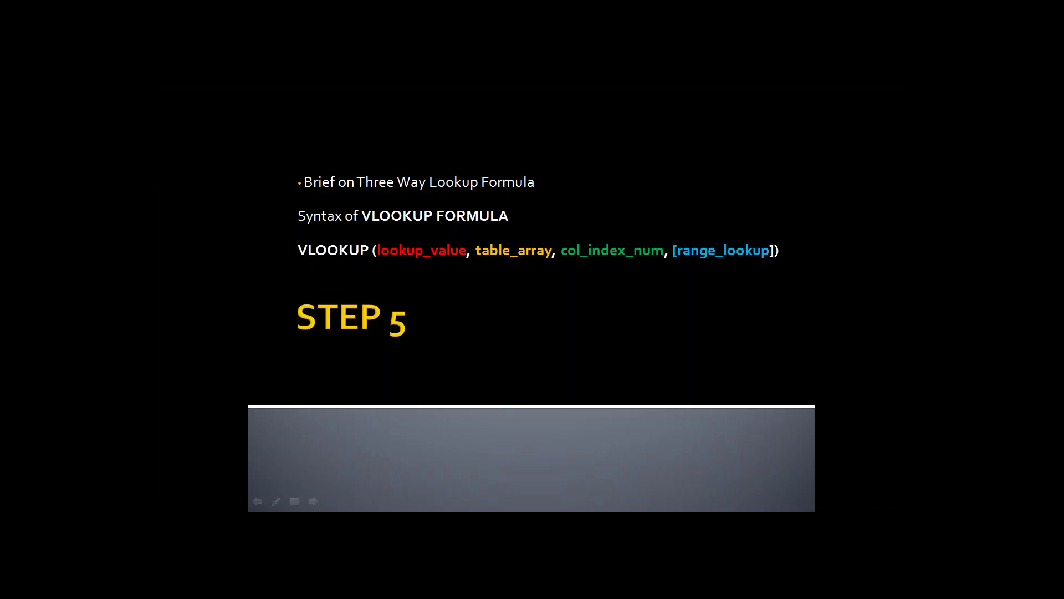
key("super")
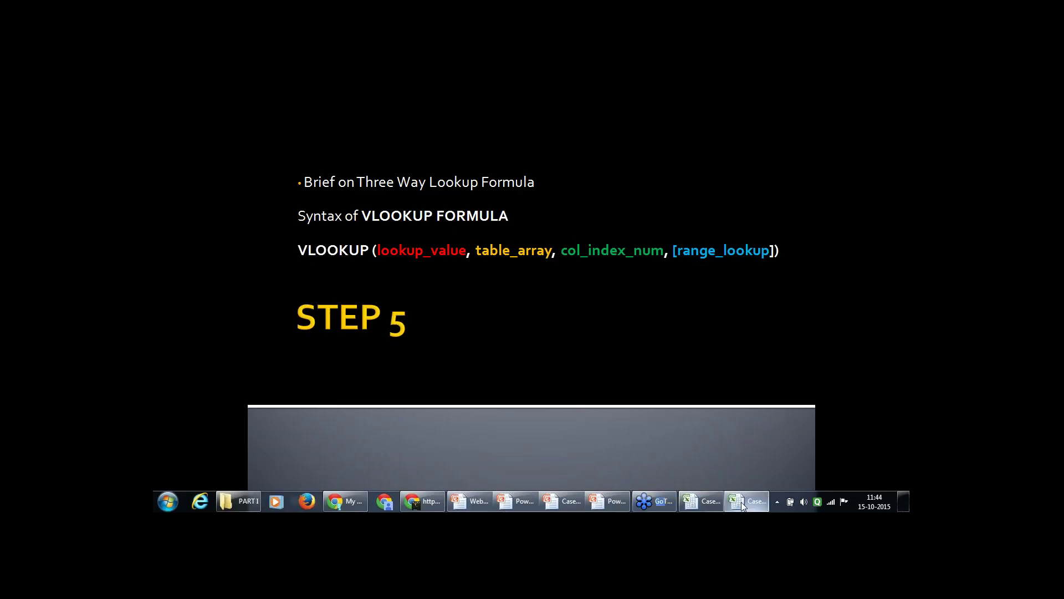
left_click(714, 505)
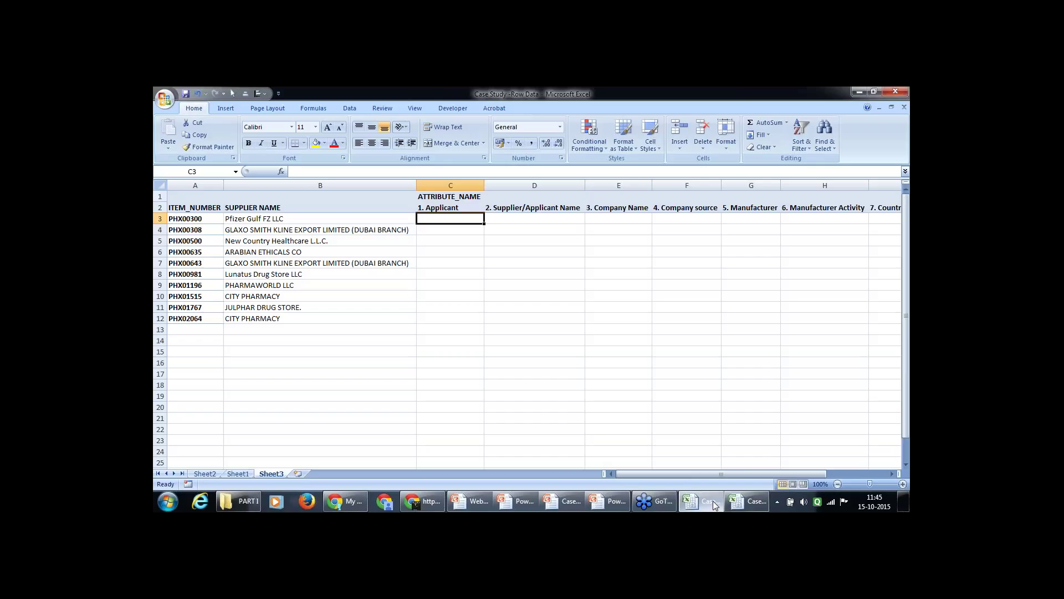
type("=vlookup")
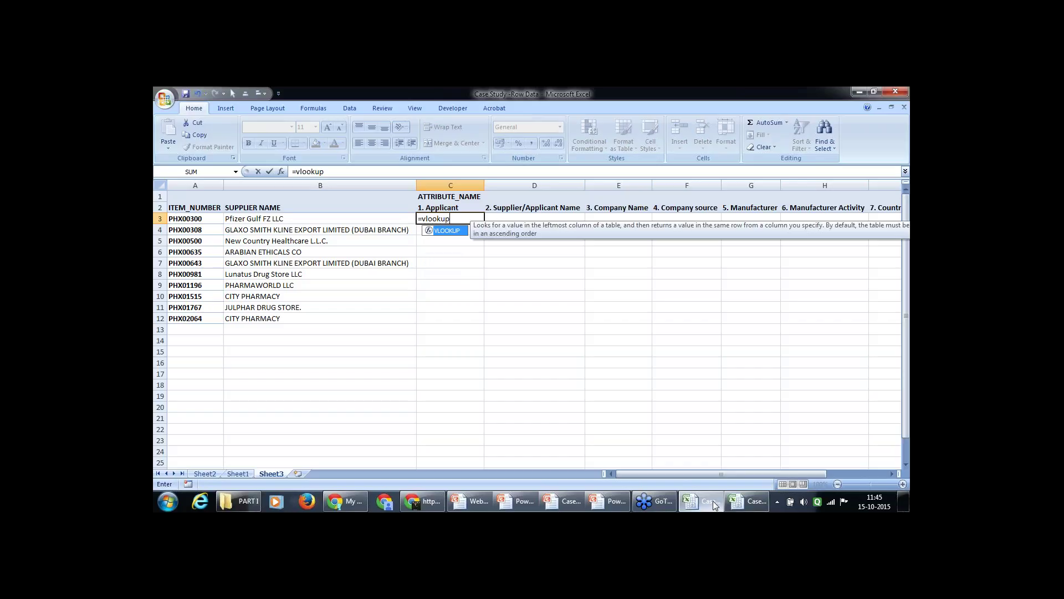
key("Escape")
Switch to the final solution workbook, open its Concatenation sheet and select cell E4 in the with Formula column
left_click(748, 501)
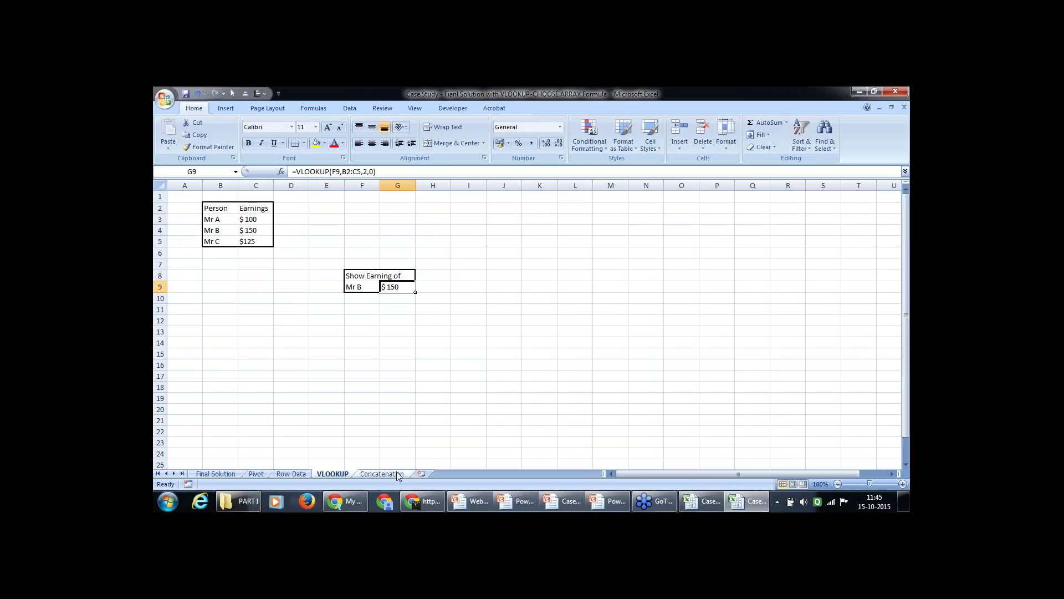
left_click(386, 474)
key("Down")
key("Right")
key("Right")
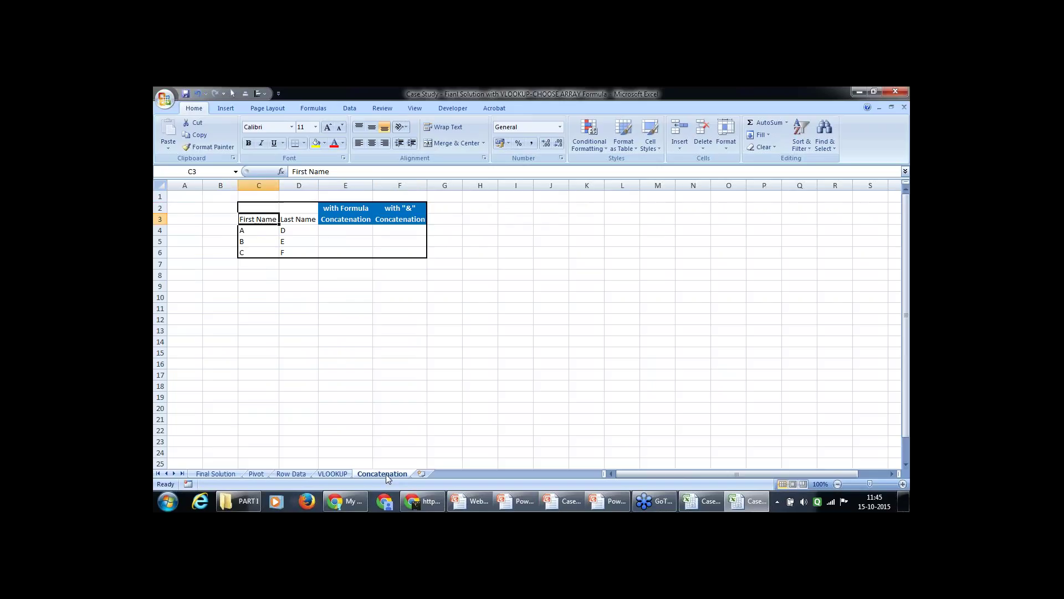
key("Right")
key("Right")
key("Down")
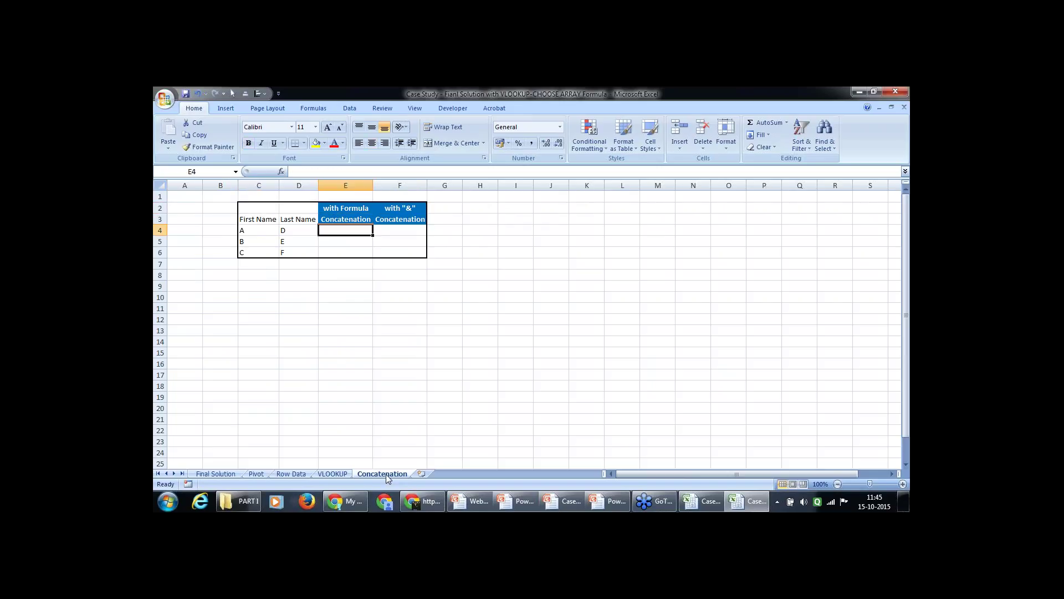
Label the two concatenation columns Way 1 in cell E1 and Way 2 in cell F1
key("Up")
key("Up")
key("Up")
type("Way 1")
key("Return")
key("Up")
key("Right")
type("Way 2")
key("Return")
Examine the First Name and Last Name columns of the concatenation table
key("Left")
key("Down")
key("Down")
key("Left")
key("Left")
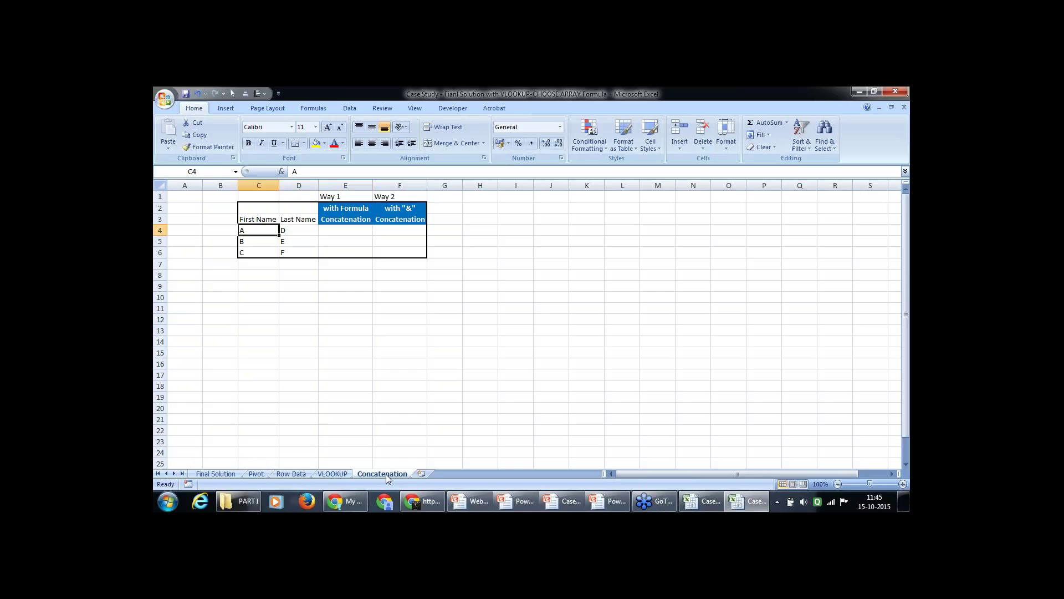
key("Up")
key("Right")
key("shift+Down")
key("shift+Down")
key("shift+Down")
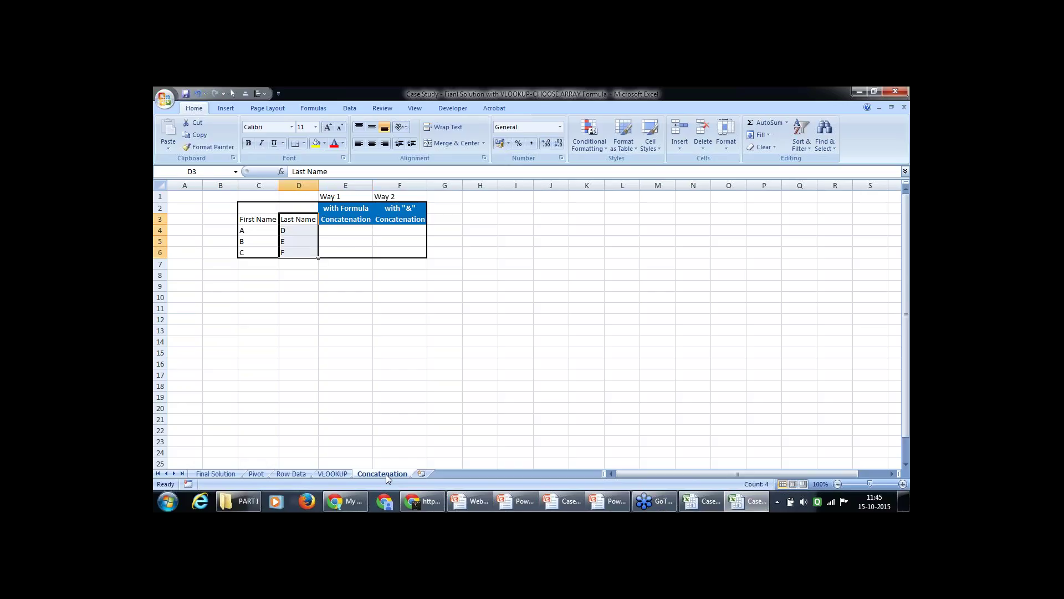
Join the first and last name in cell E4 with the formula =CONCATENATE(C4,D4)
key("Down")
key("Right")
key("Right")
key("Left")
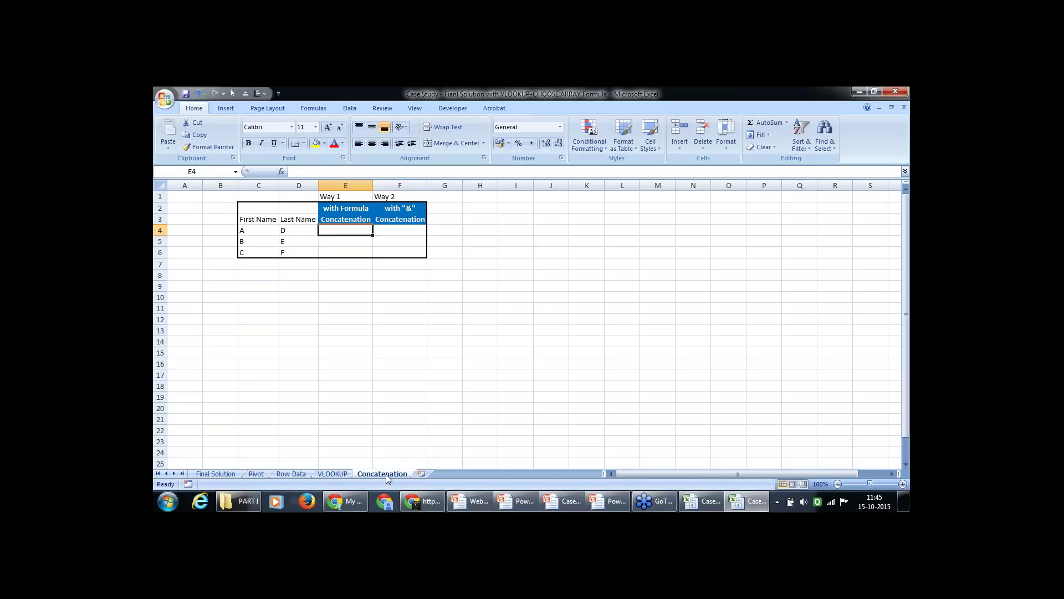
type("=")
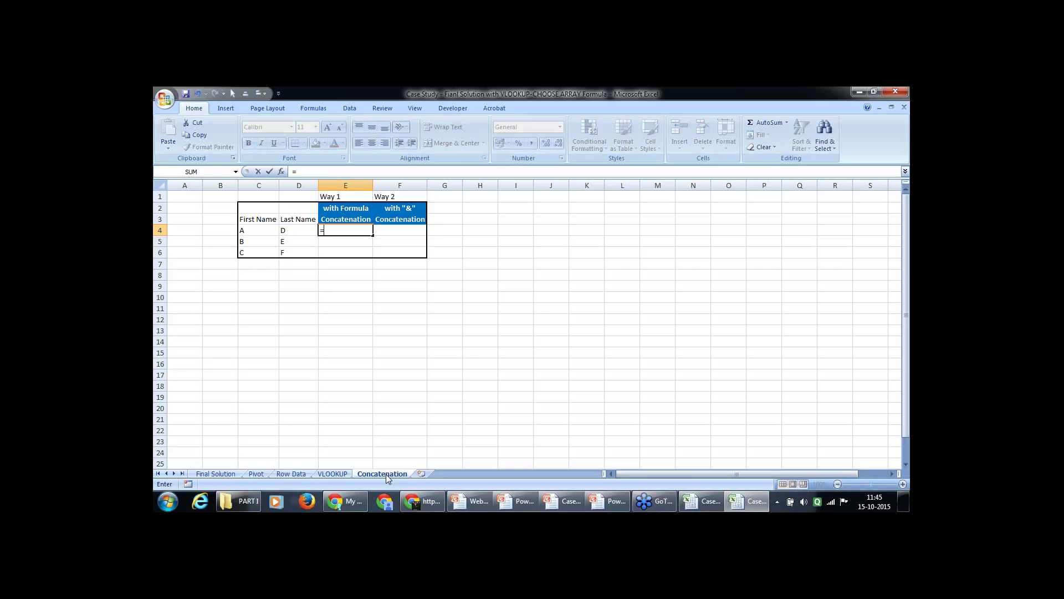
type("concate")
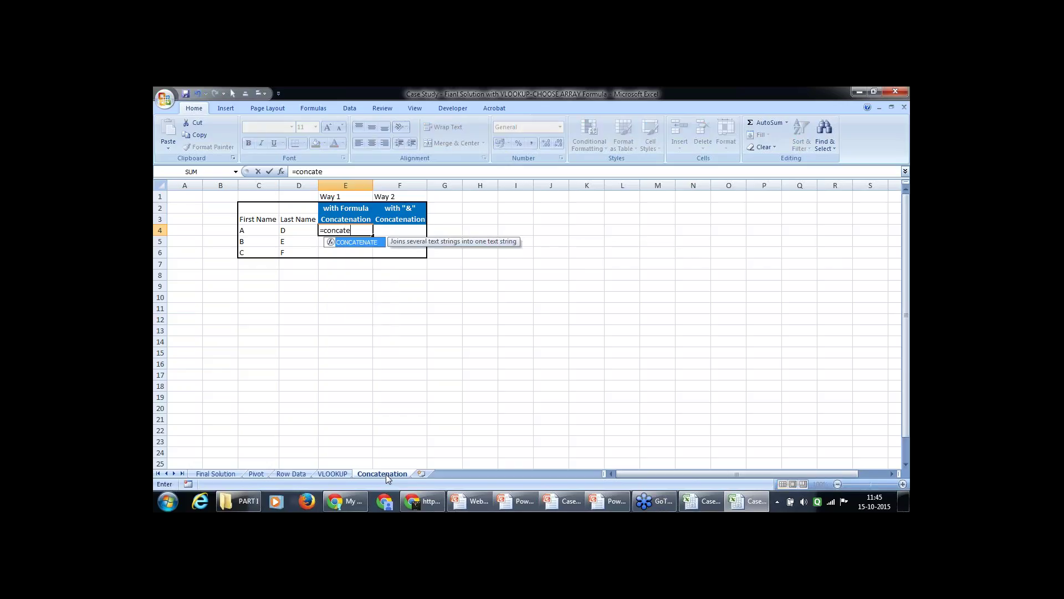
type("nate(")
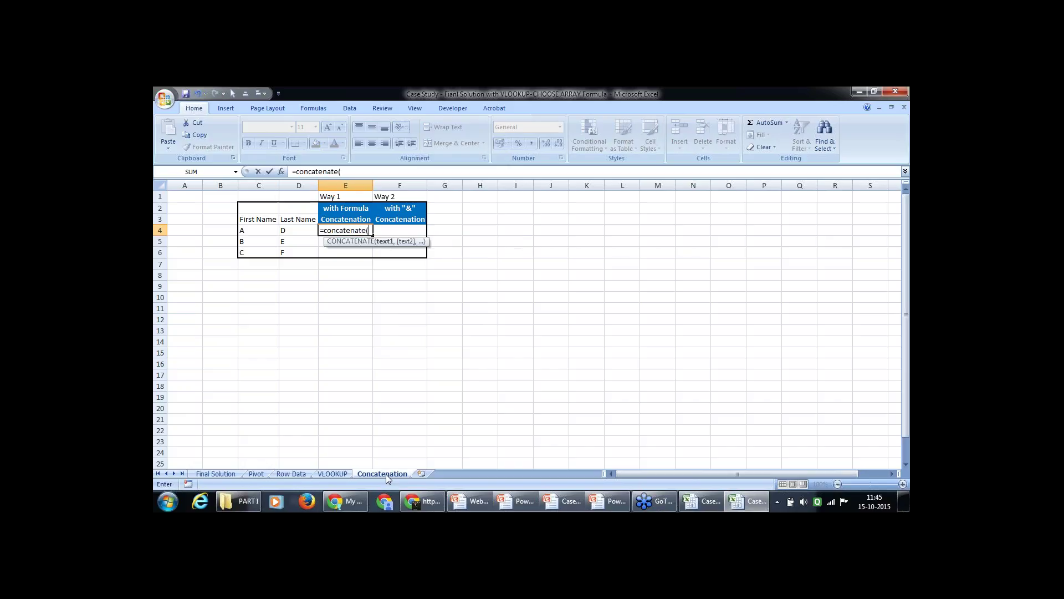
left_click(255, 230)
type(",")
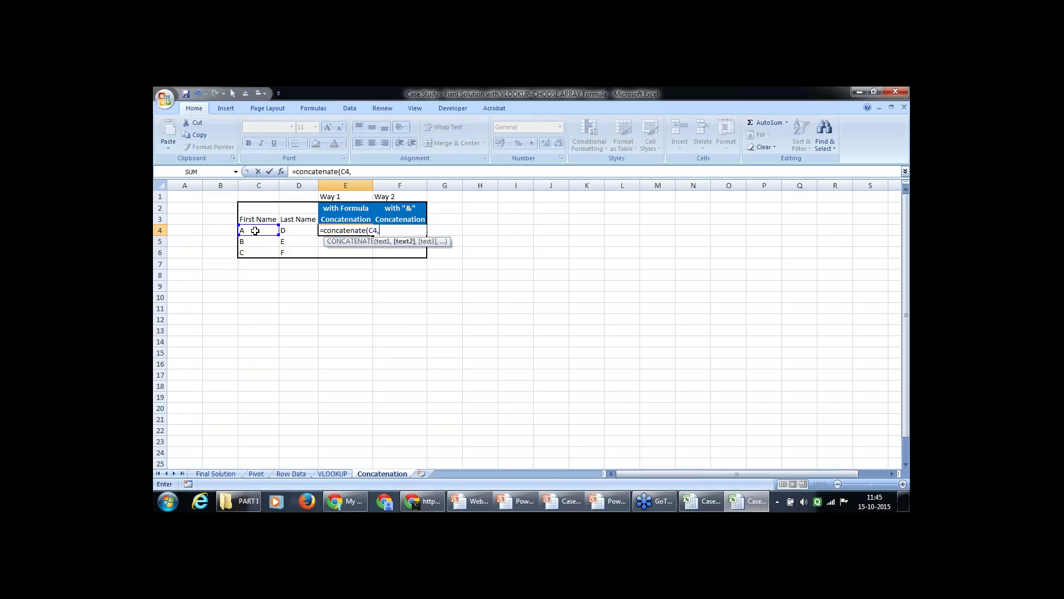
left_click(294, 229)
type(")")
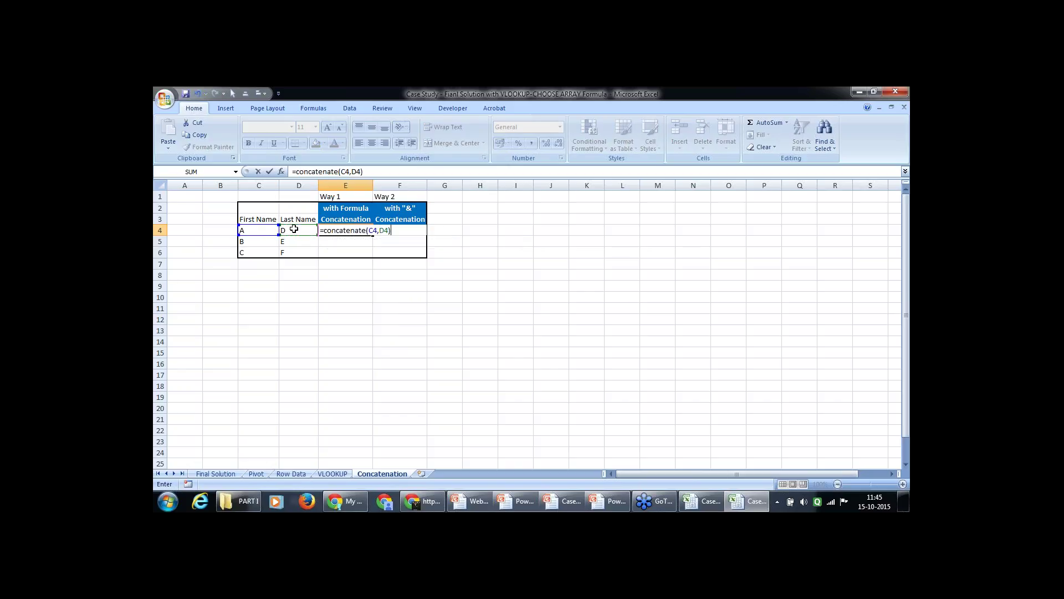
key("Return")
key("Up")
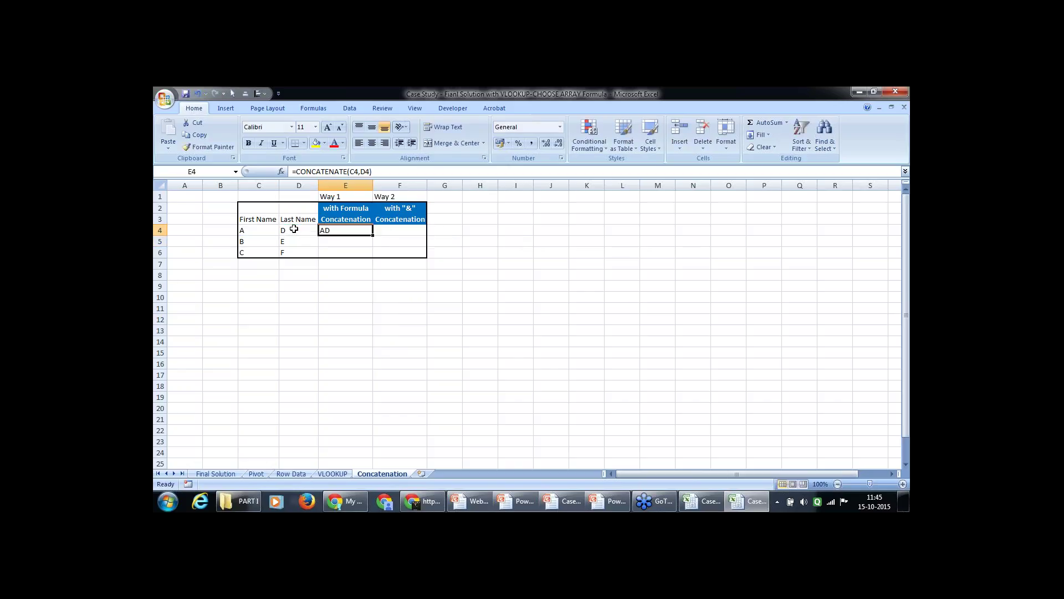
Copy the CONCATENATE formula from E4 into E5:E6 and review the copied formulas
key("ctrl+c")
key("Down")
key("shift+Down")
key("Return")
key("shift+Up")
key("Up")
key("Down")
key("Up")
key("Down")
key("Down")
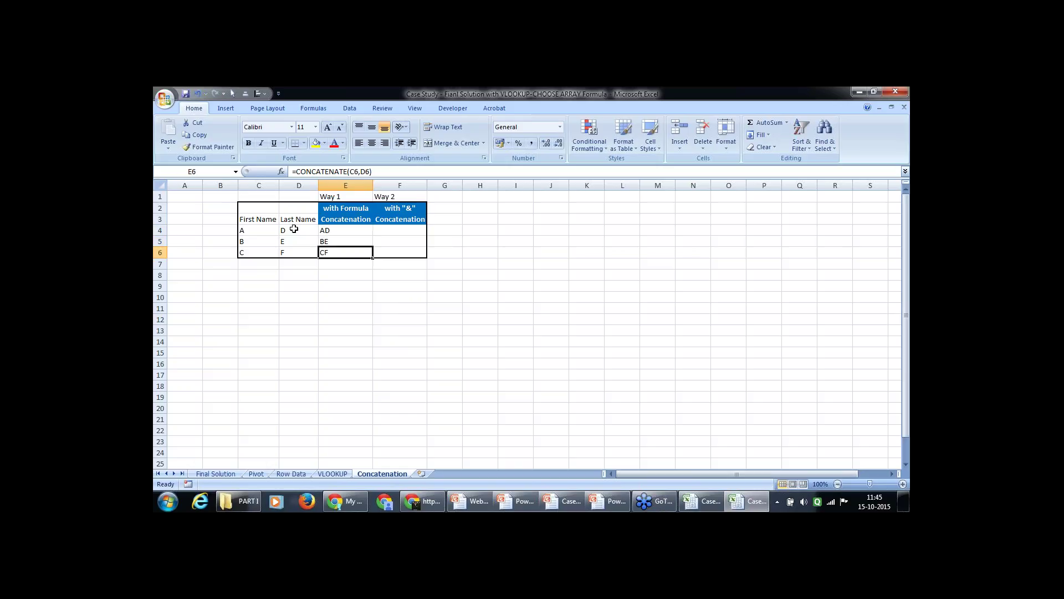
Join the first and last name in cell F4 with the formula =C4&D4
left_click(396, 230)
type("=")
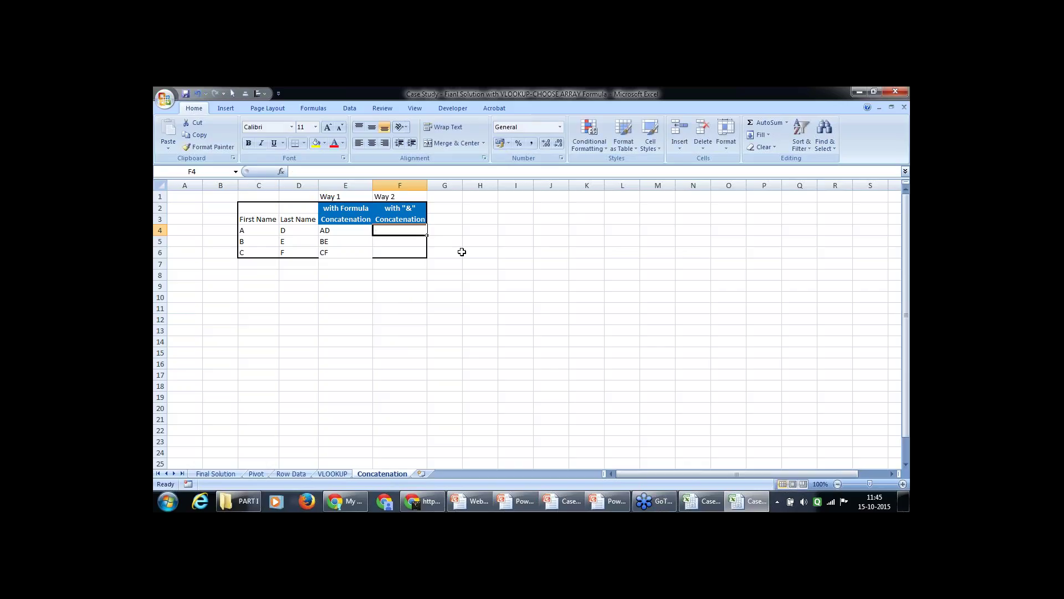
left_click(260, 229)
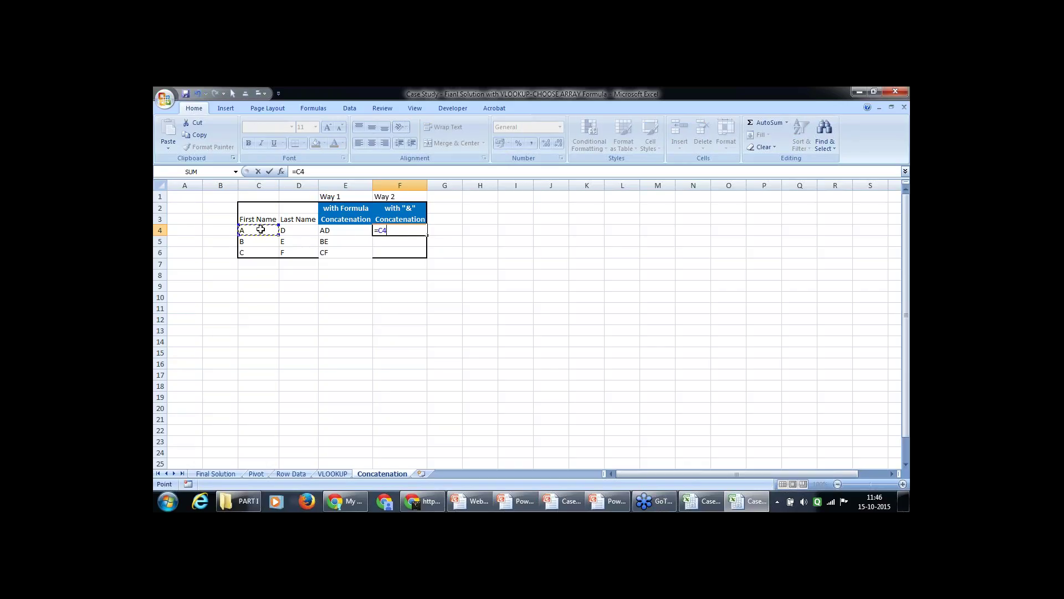
type("&")
left_click(289, 231)
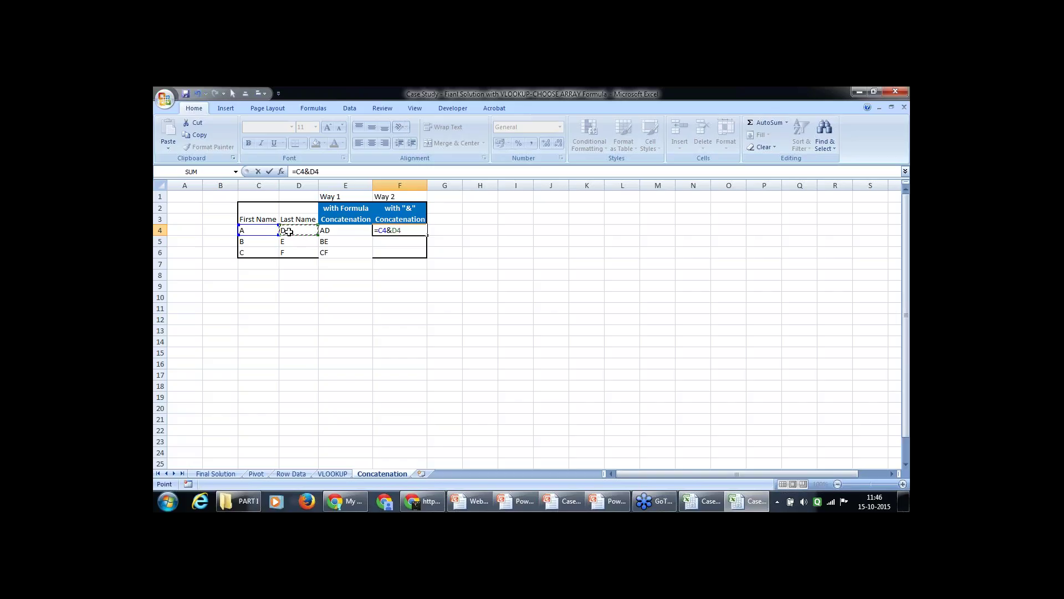
key("Return")
Copy the ampersand formula from F4 into F5:F6
key("Up")
key("ctrl+c")
key("Down")
key("shift+Down")
key("Return")
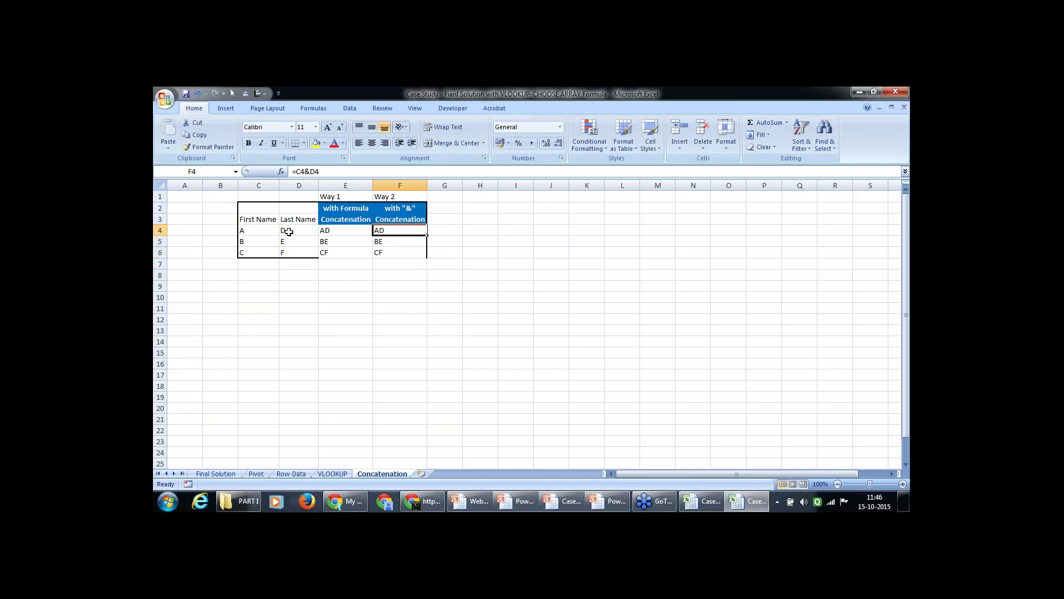
Compare the CONCATENATE formula in E4 with the ampersand formula in F4
key("Up")
key("Left")
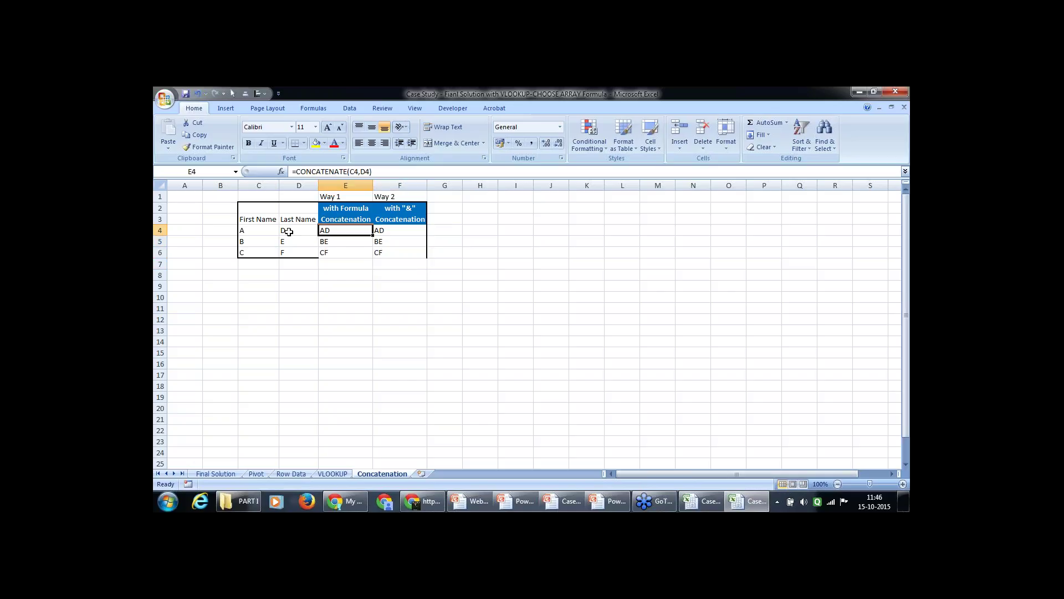
key("Right")
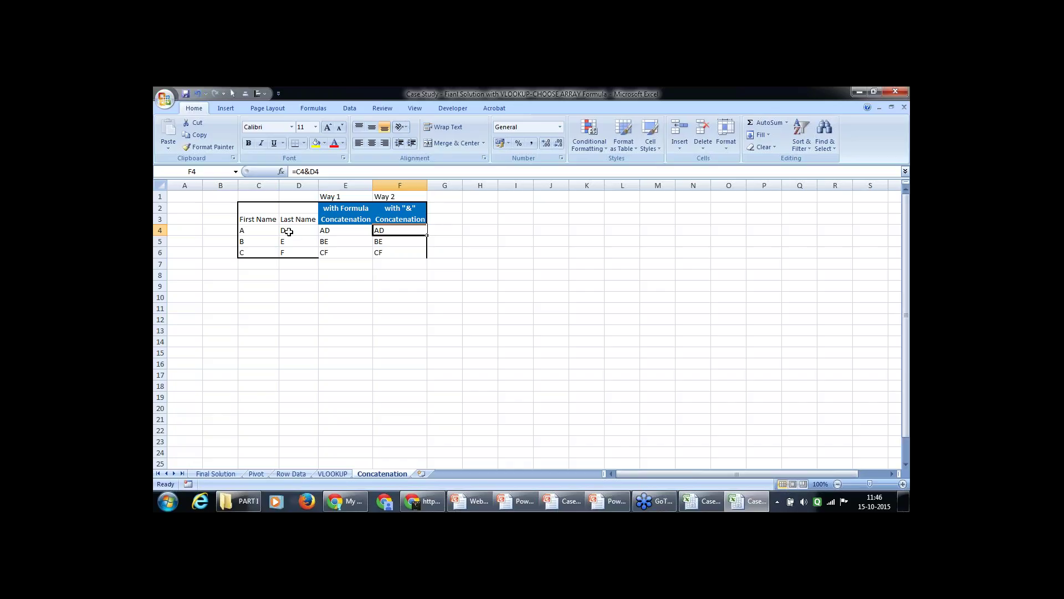
left_click(336, 234)
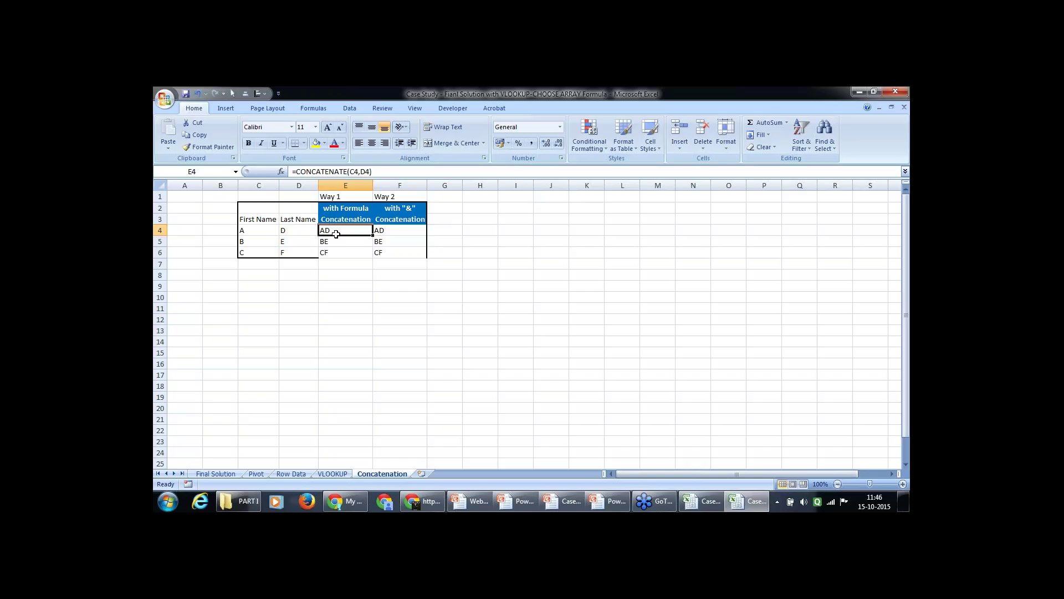
left_click(395, 235)
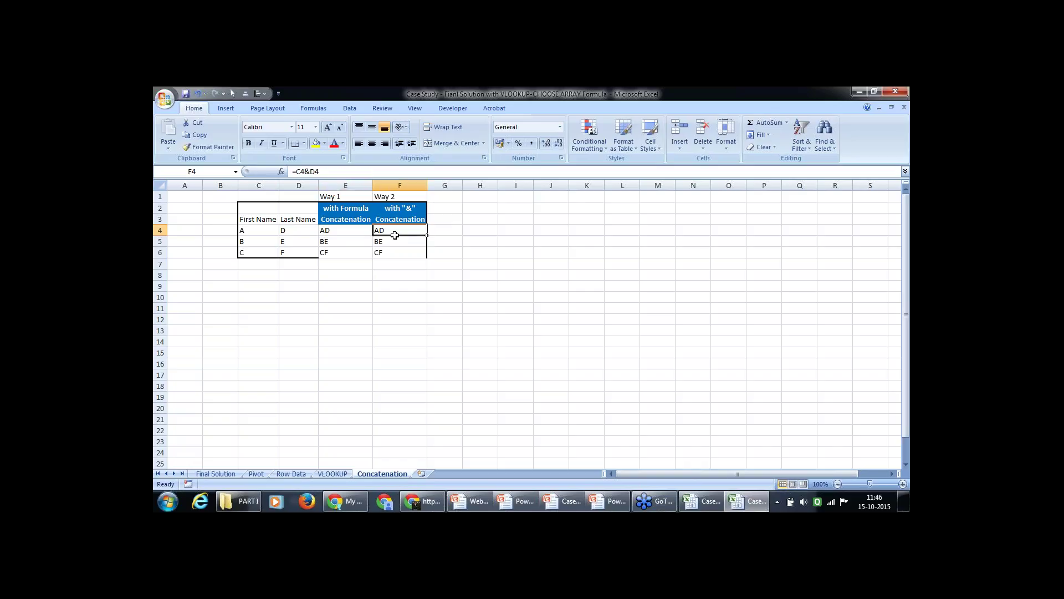
Switch to the Case Study - Row Data workbook and start a VLOOKUP in C3 of Sheet3 with lookup value A3&B3&C2
left_click(710, 507)
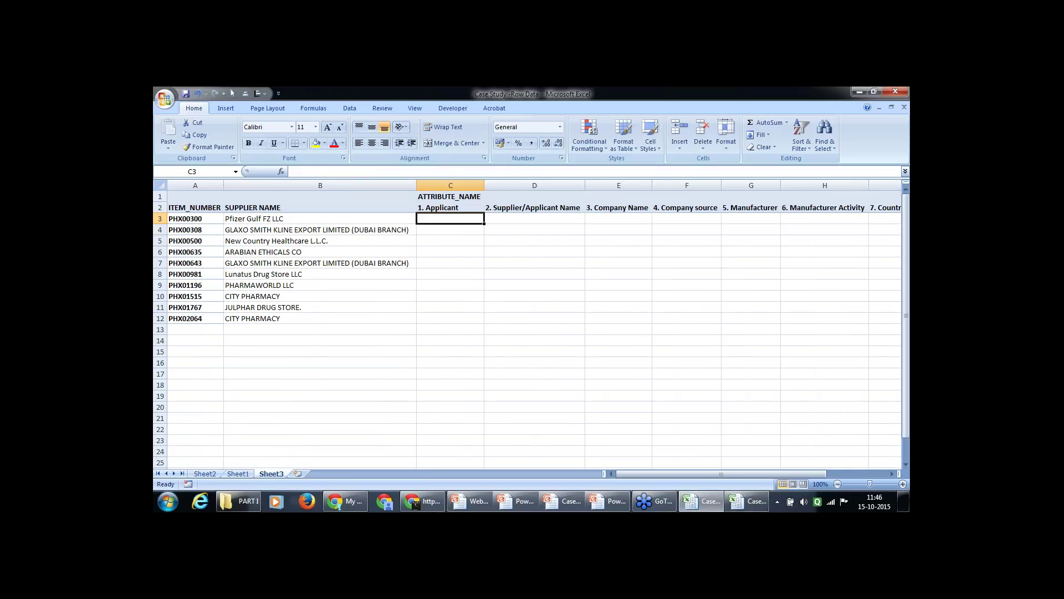
type("=")
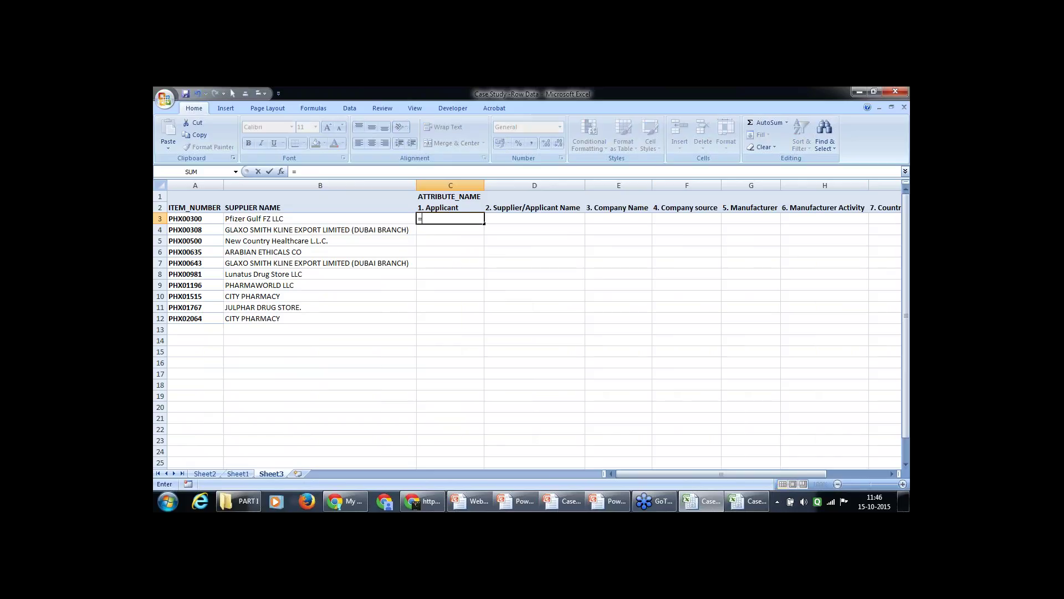
type("vlookup(")
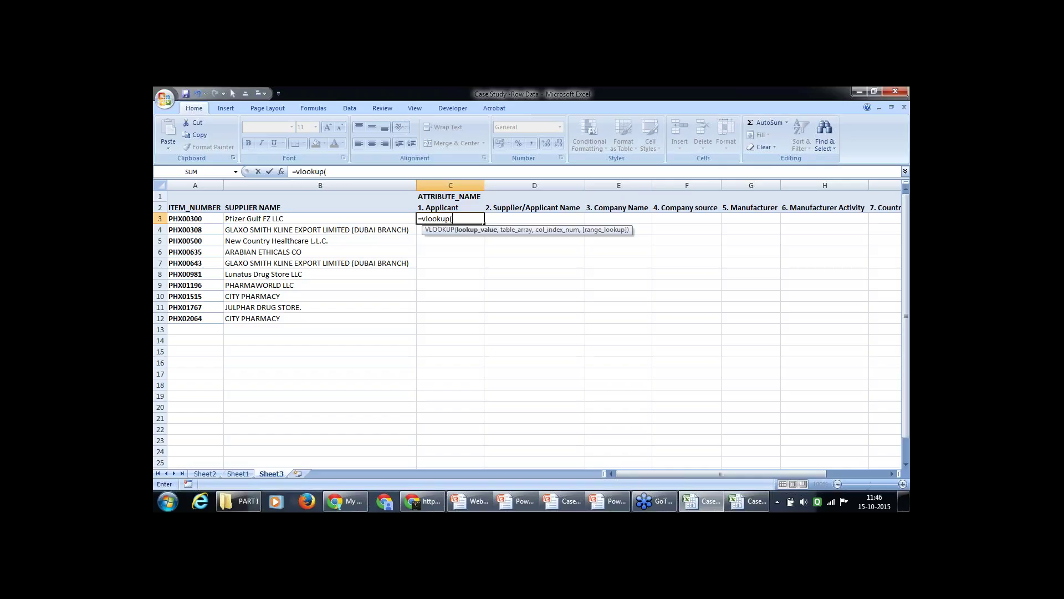
left_click(195, 219)
type("&")
left_click(245, 219)
type("&")
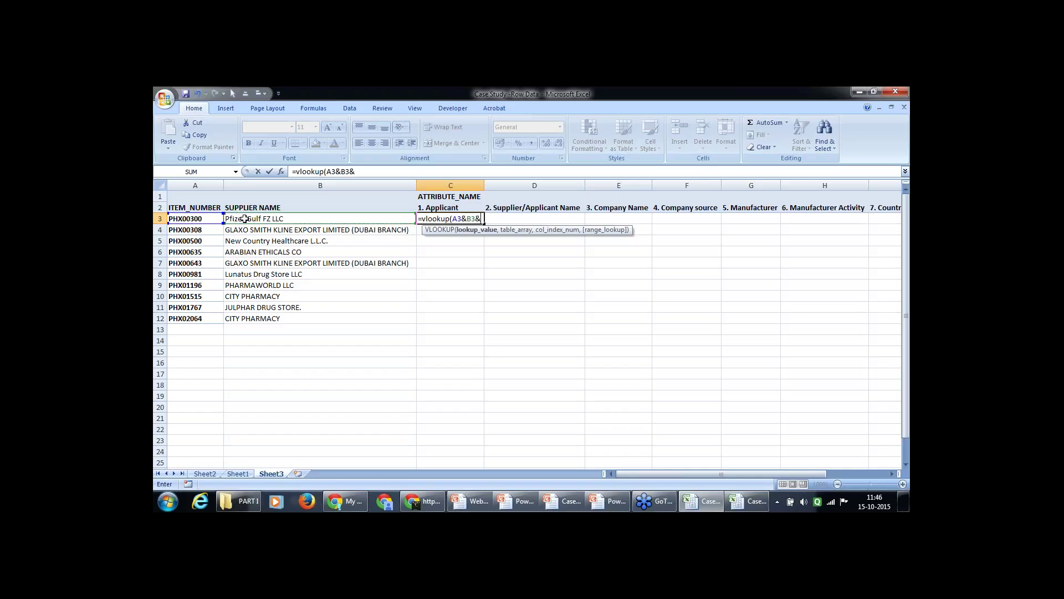
left_click(445, 209)
type(",")
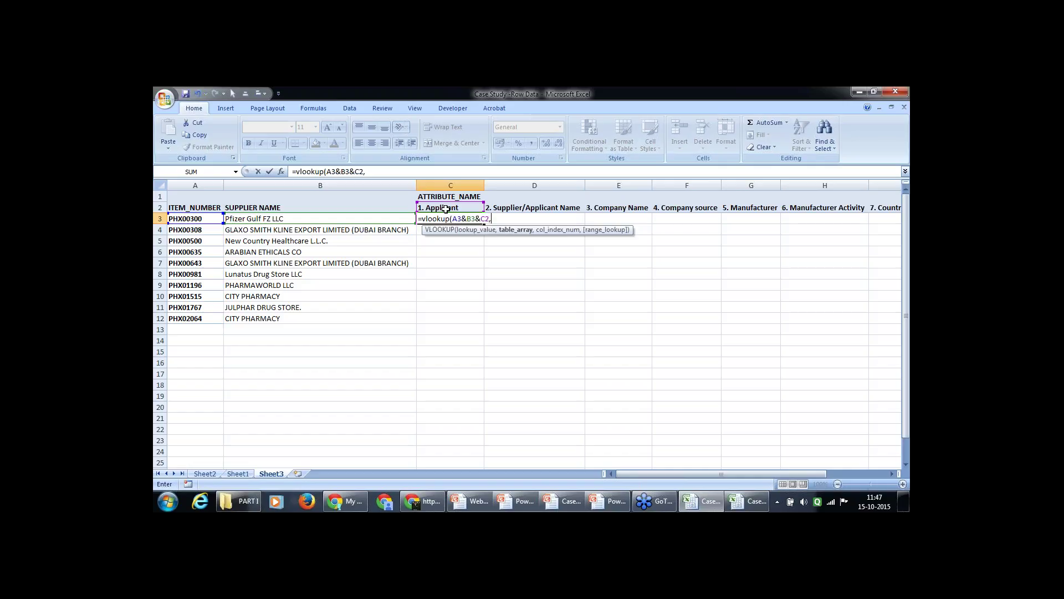
Nest a CHOOSE function with index array {1,2} as the table array of the VLOOKUP
type("choos")
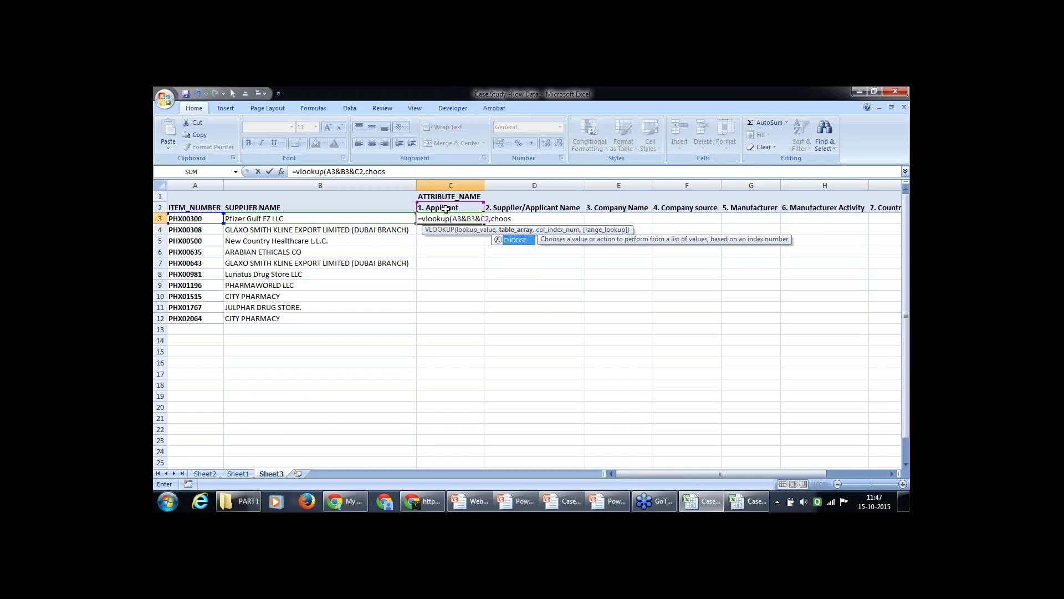
type("e(")
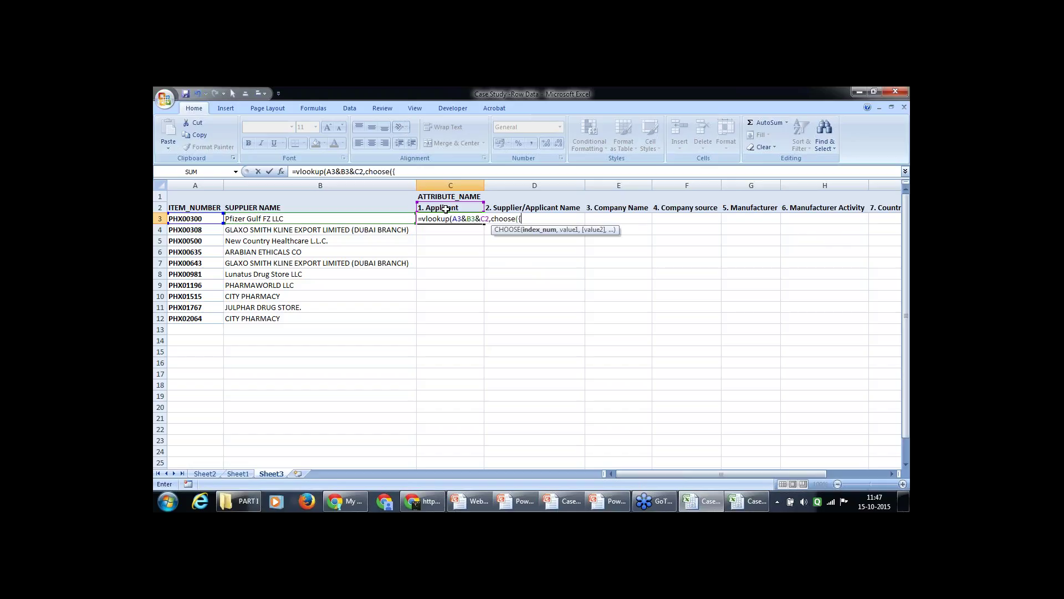
type("{1,2")
type(",")
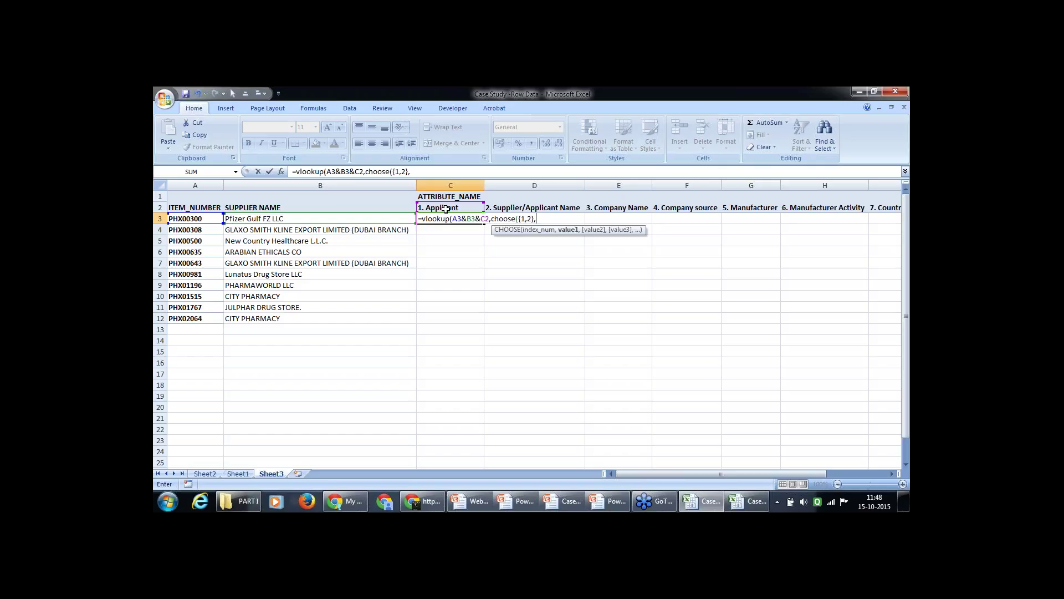
Begin the first CHOOSE value by joining the Sheet1 item number and supplier ranges as A2:A71&B2:B71
left_click(208, 473)
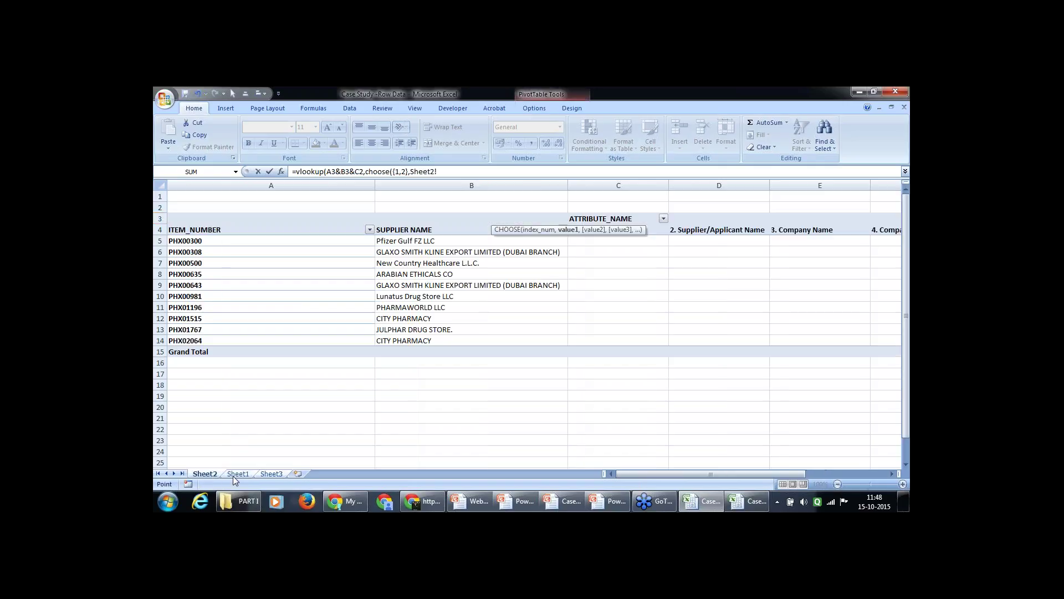
left_click(237, 473)
left_click(181, 207)
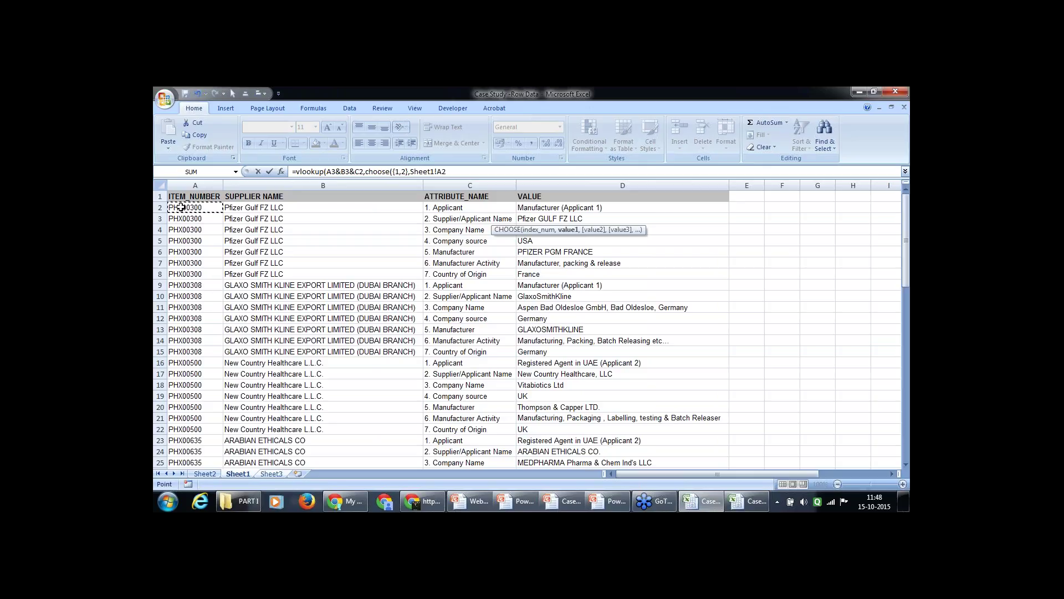
key("ctrl+shift+Down")
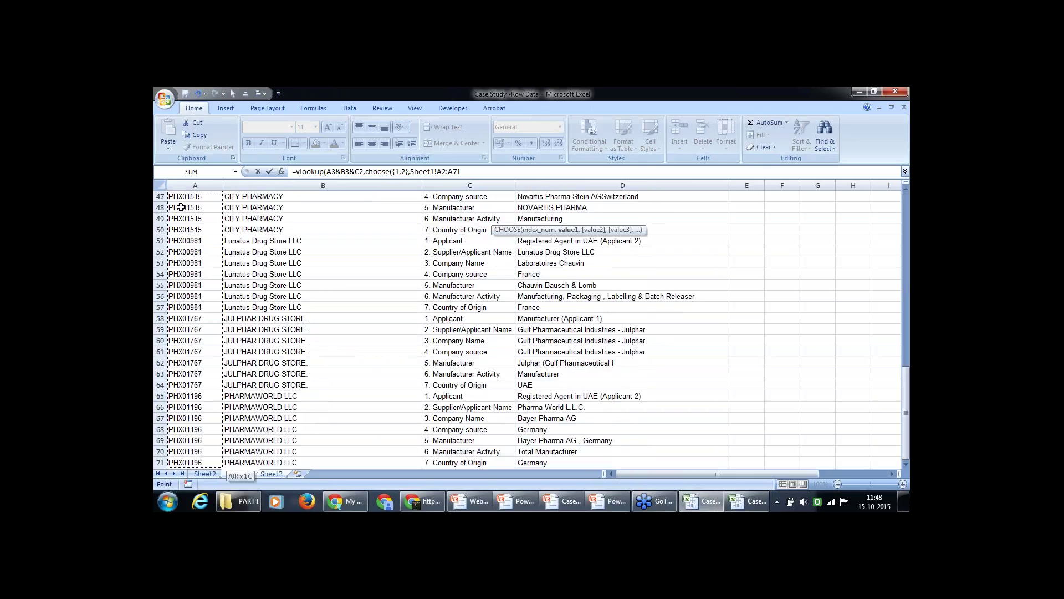
type("&")
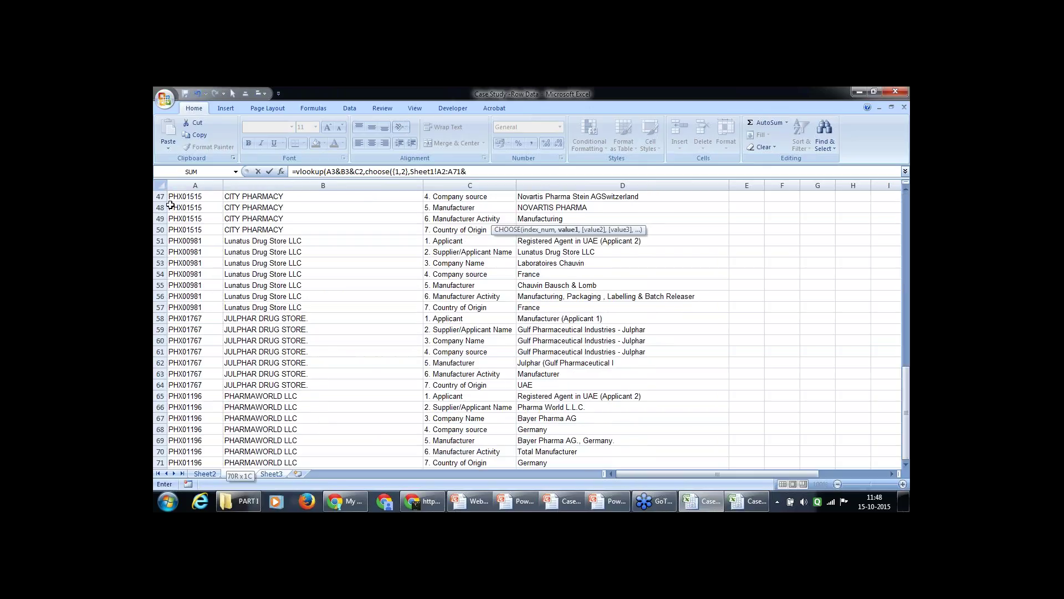
left_click(272, 196)
key("ctrl+Up")
key("Down")
key("ctrl+shift+Down")
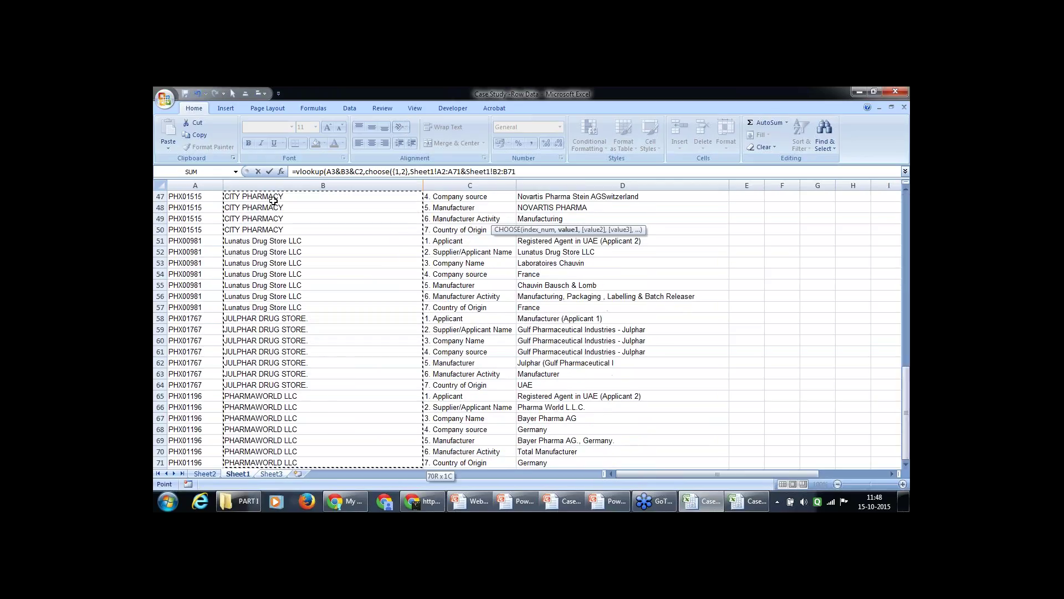
Append the Sheet1 attribute name range C2:C71 to complete the first CHOOSE value
type("&Sheet1!C2:C71")
left_click(463, 219)
key("ctrl+Up")
key("Down")
key("ctrl+shift+Down")
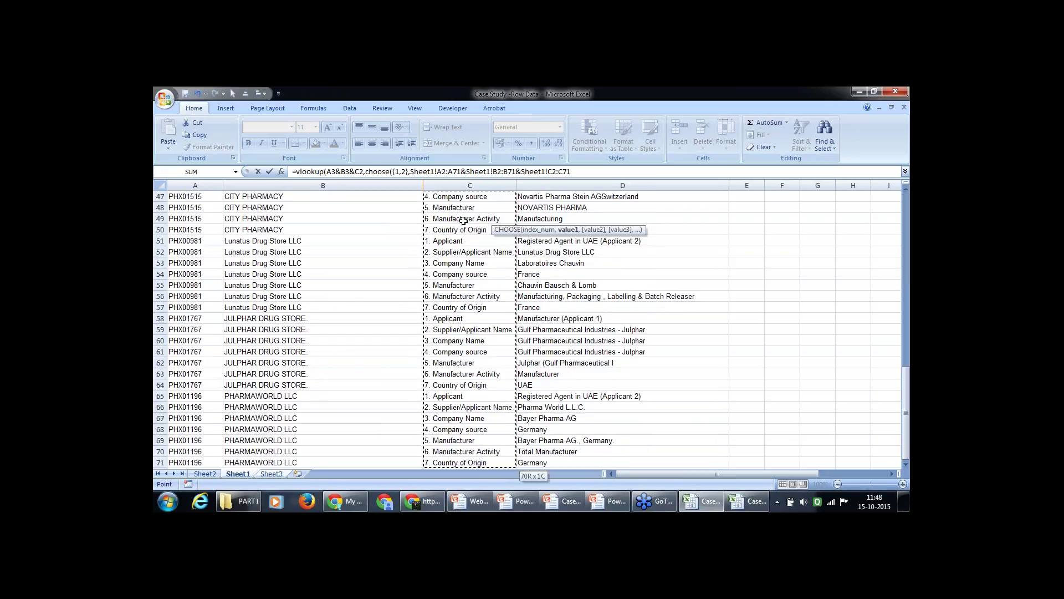
type(",")
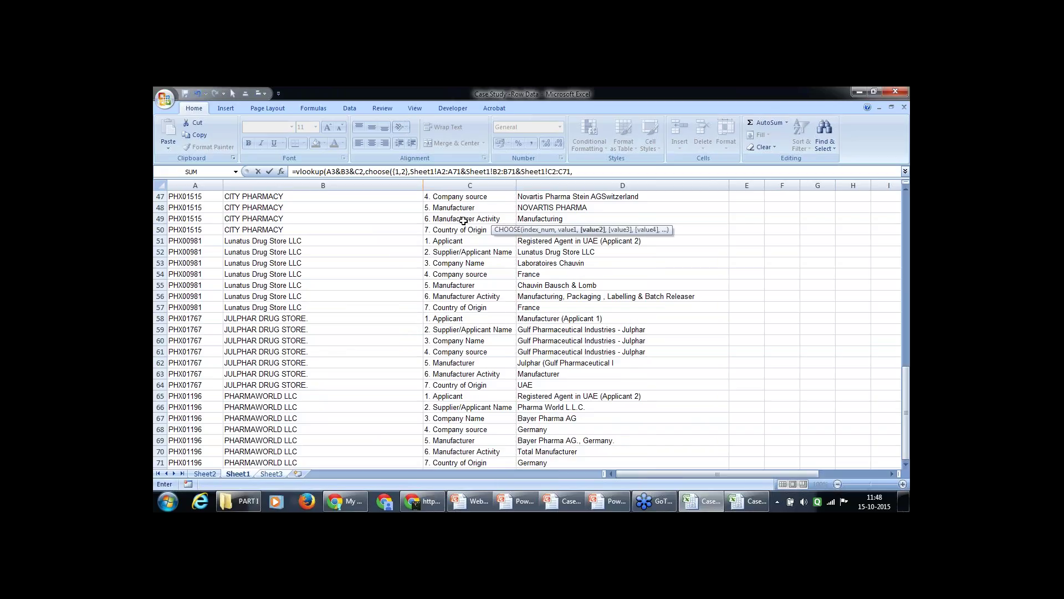
Use the Sheet1 VALUE range D2:D71 as the second CHOOSE value and close the CHOOSE function
left_click(549, 209)
scroll(549, 209, "up", 16)
left_click(550, 209)
key("ctrl+shift+Down")
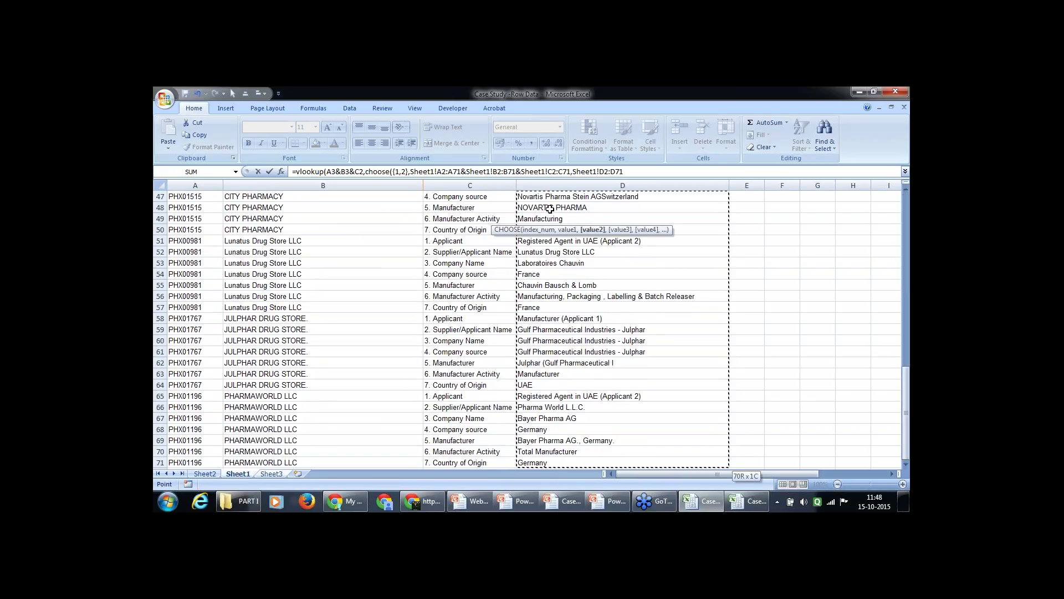
type(")")
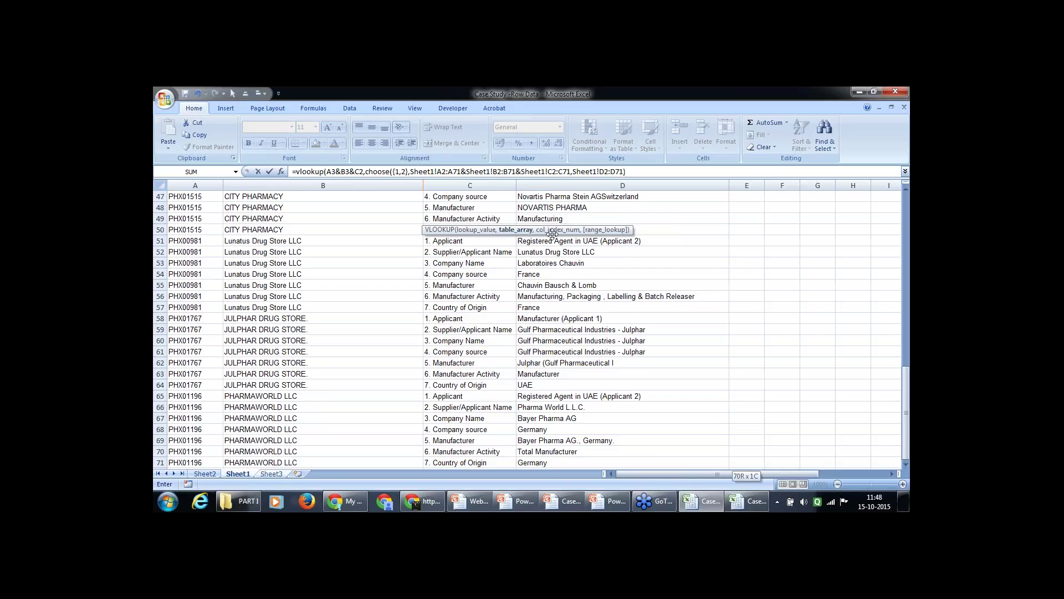
Finish the VLOOKUP with column index 2 and range lookup 0 as an array formula, and fit column C to its content
left_click(640, 172)
type(",")
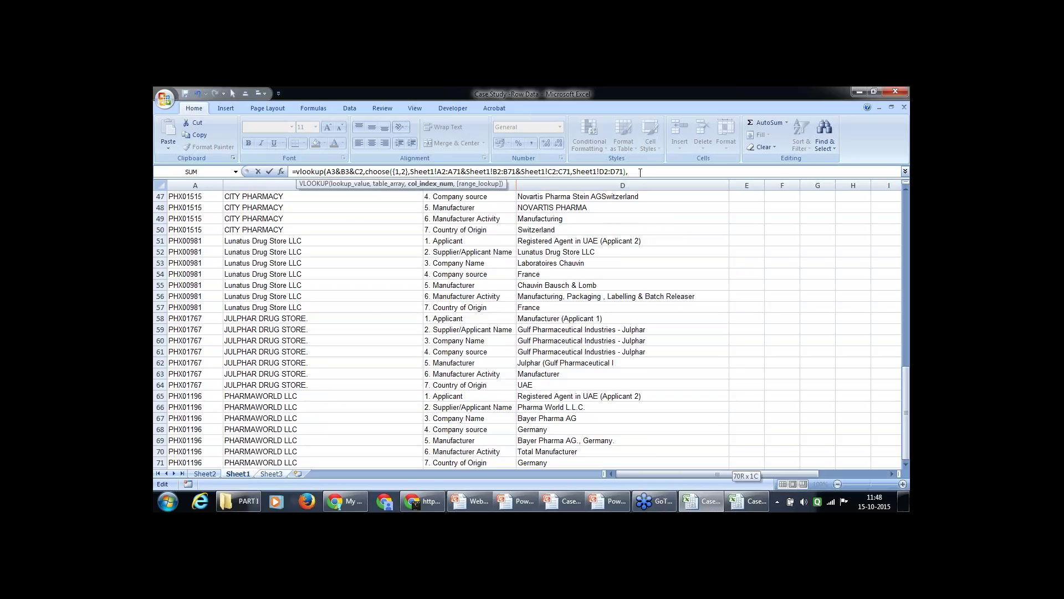
type("2")
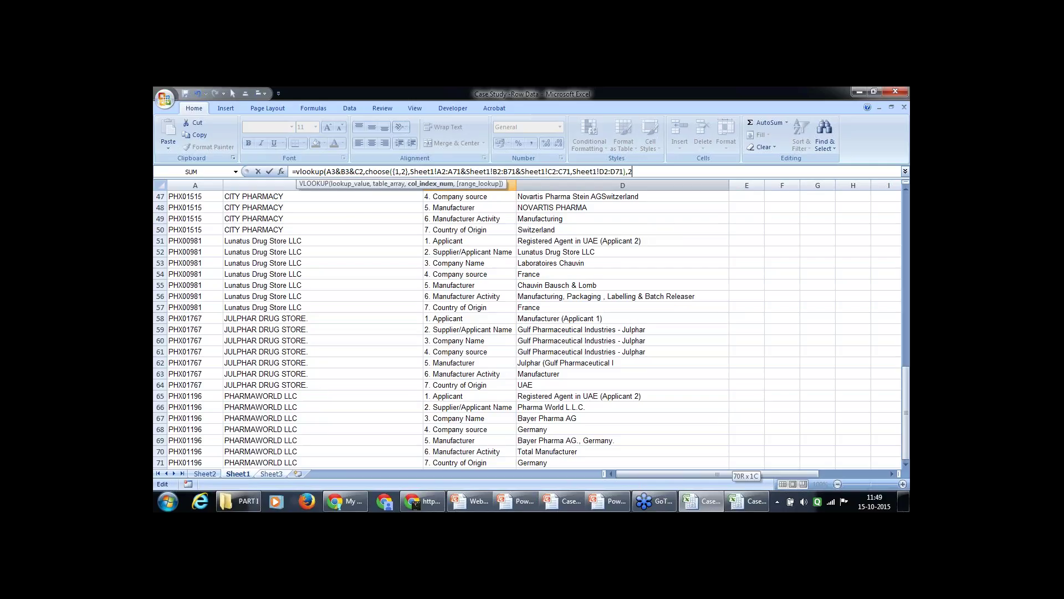
type(",0")
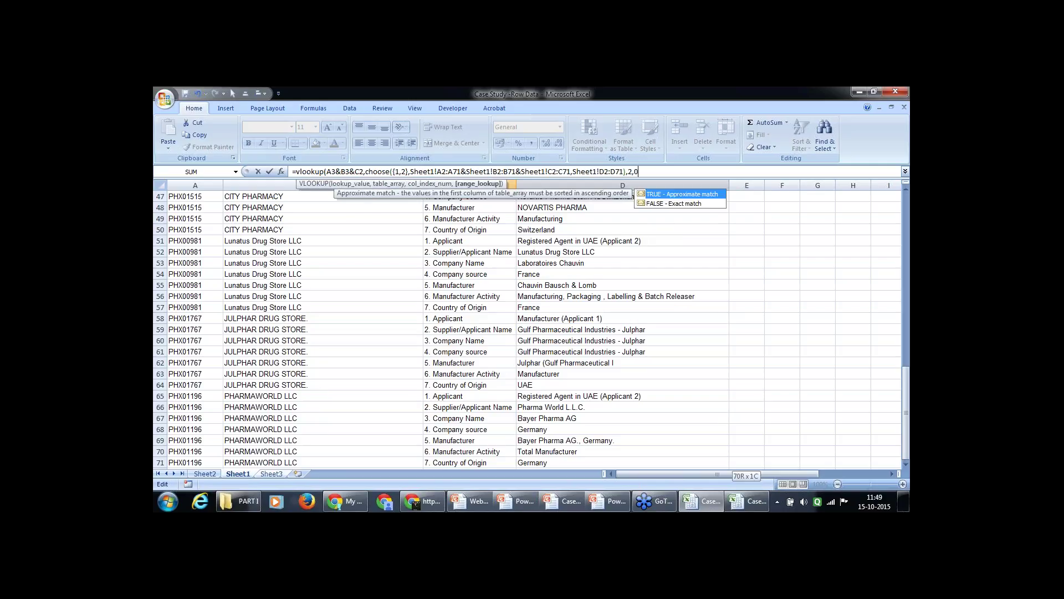
type(")")
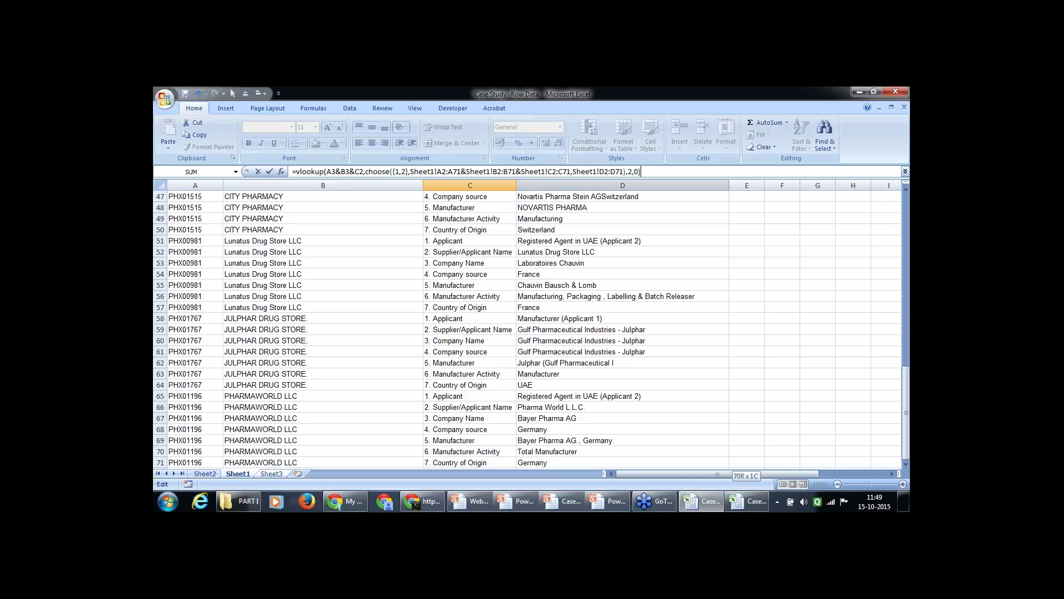
key("ctrl+shift+Return")
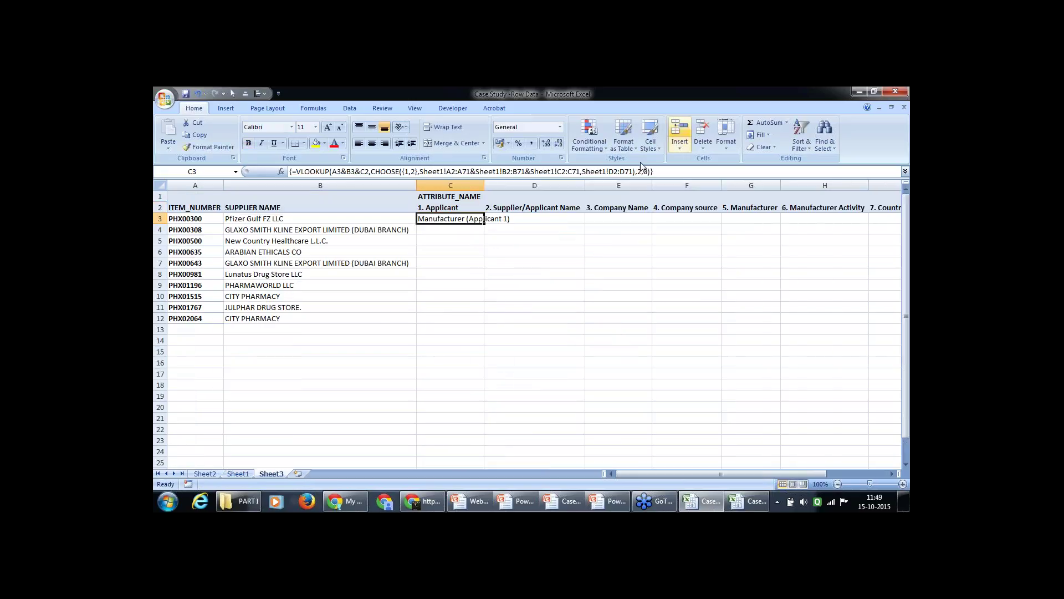
double_click(484, 185)
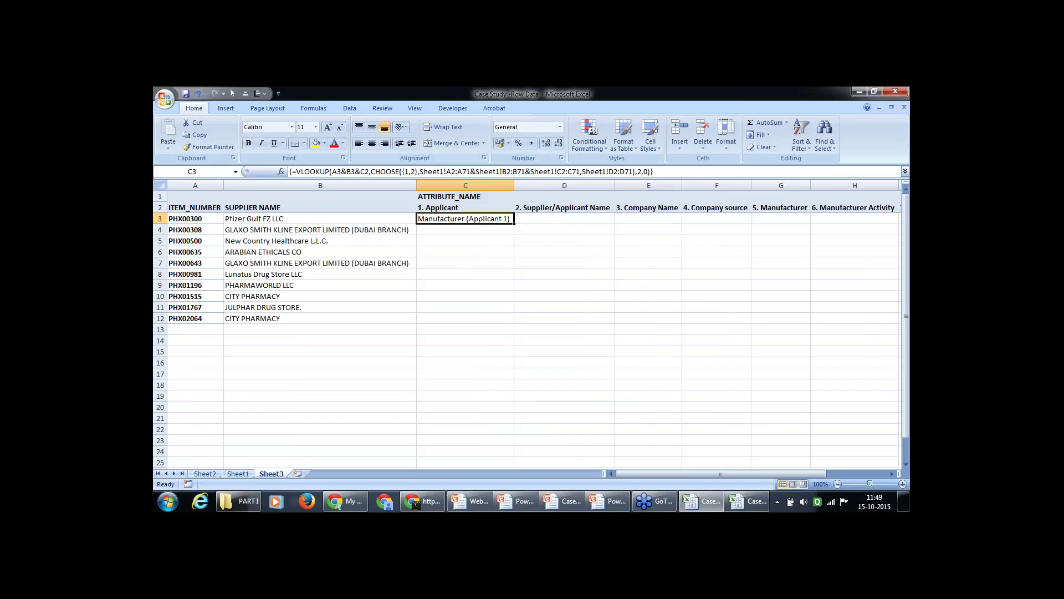
Try copying the array formula from C3 into C4 and inspect how the references shift
left_click(338, 172)
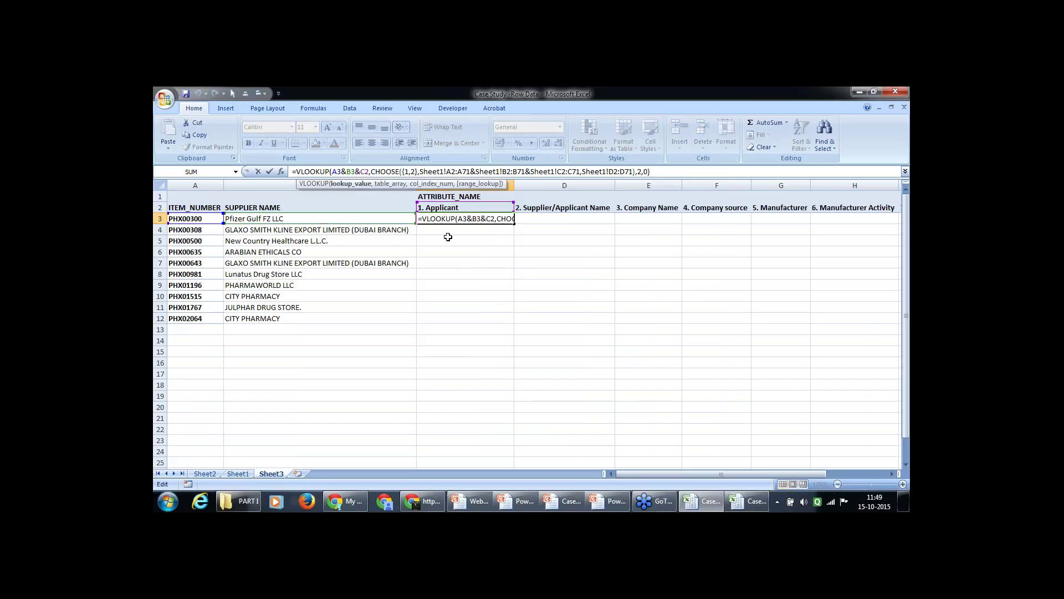
key("ctrl+shift+Return")
left_click_drag(514, 226, 514, 237)
left_click(478, 230)
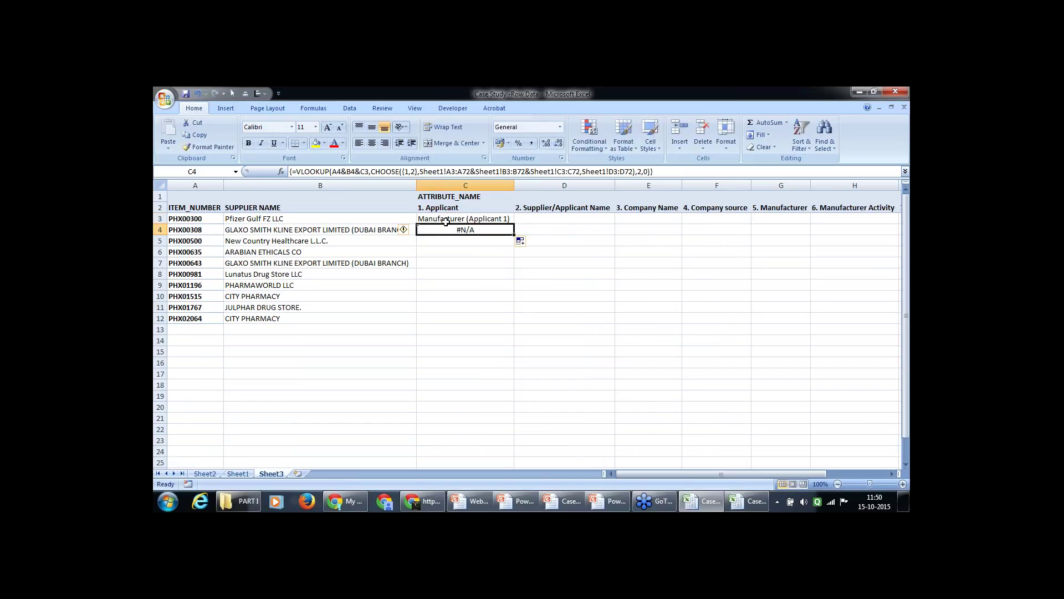
key("shift+Up")
key("shift+Down")
key("F2")
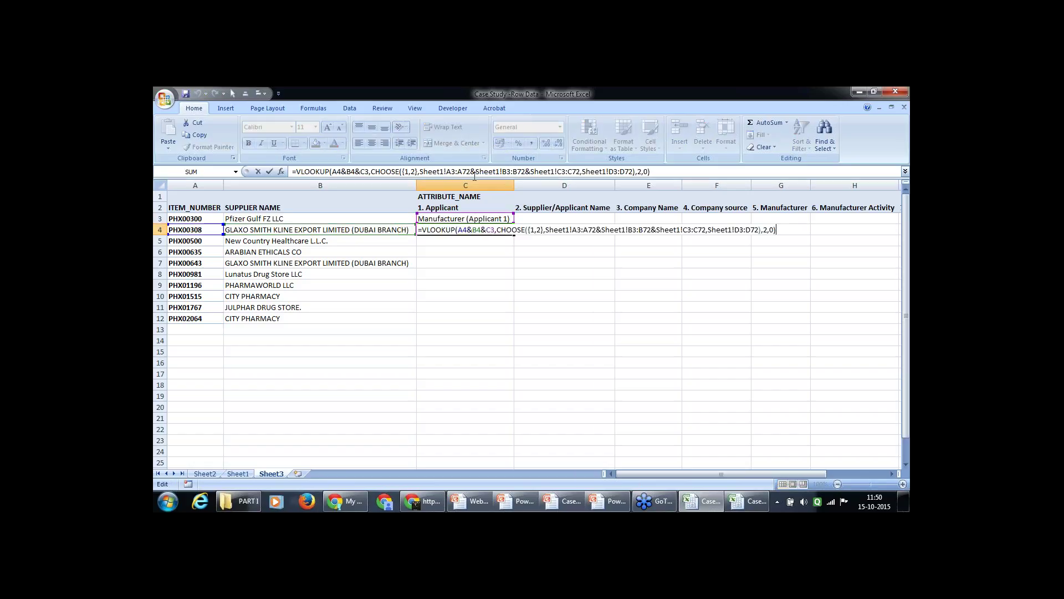
Try moving the header reference in C4's formula back to C2, and undo the changes to C4
left_click_drag(485, 215, 484, 204)
key("shift+Return")
key("ctrl+z")
Lock only the column of the item number reference in C3's lookup value as $A3
key("F2")
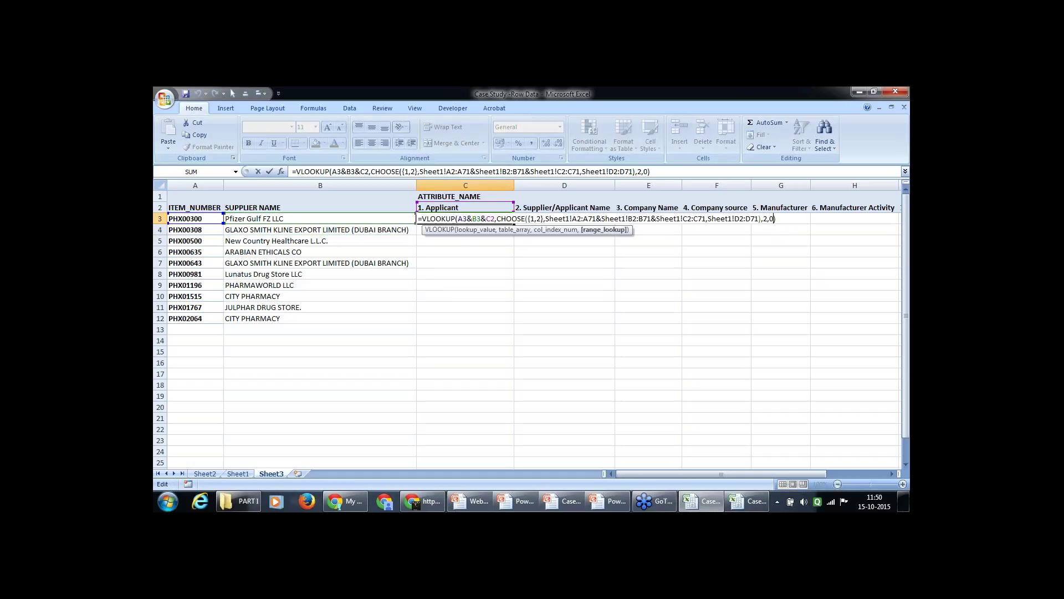
left_click(647, 218)
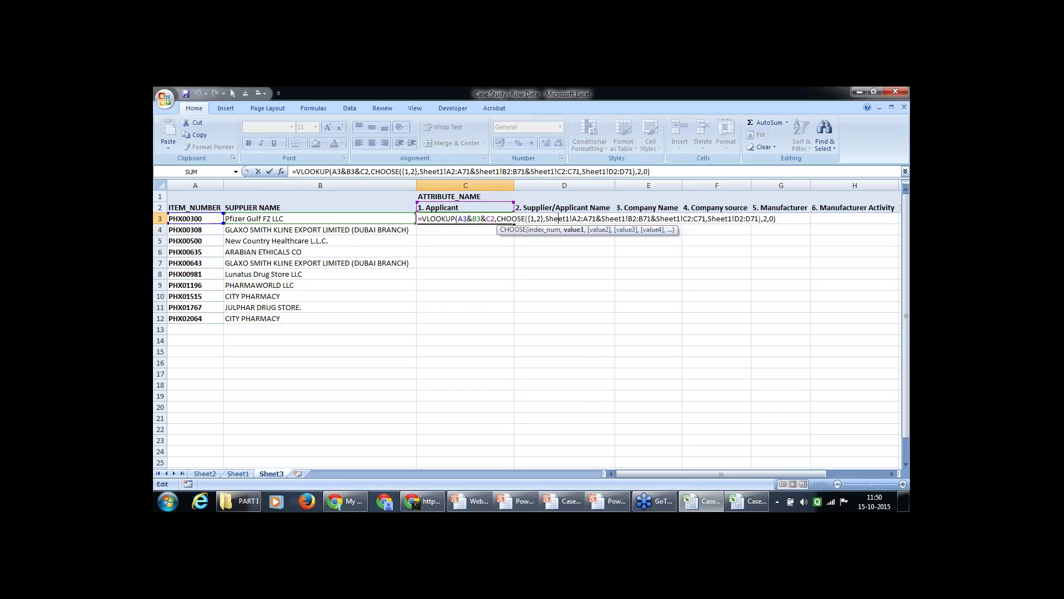
left_click(458, 219)
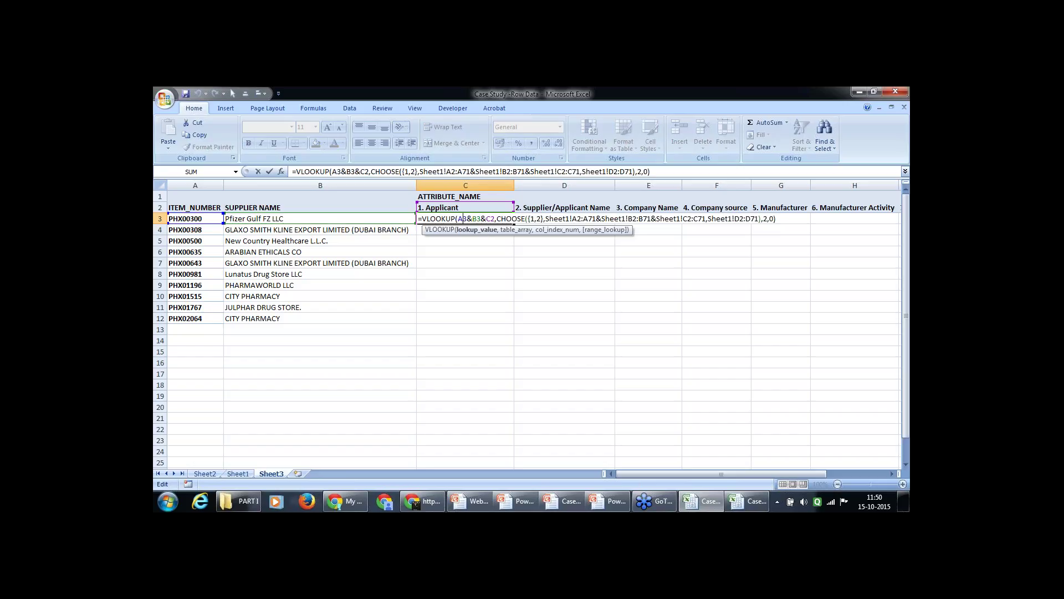
key("F4")
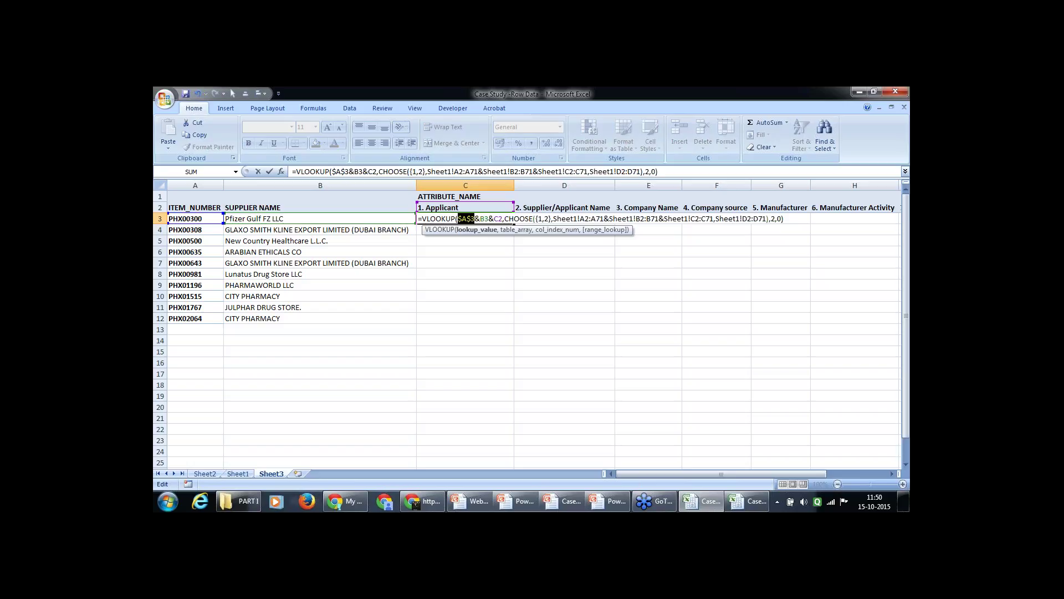
key("F4")
key("F4")
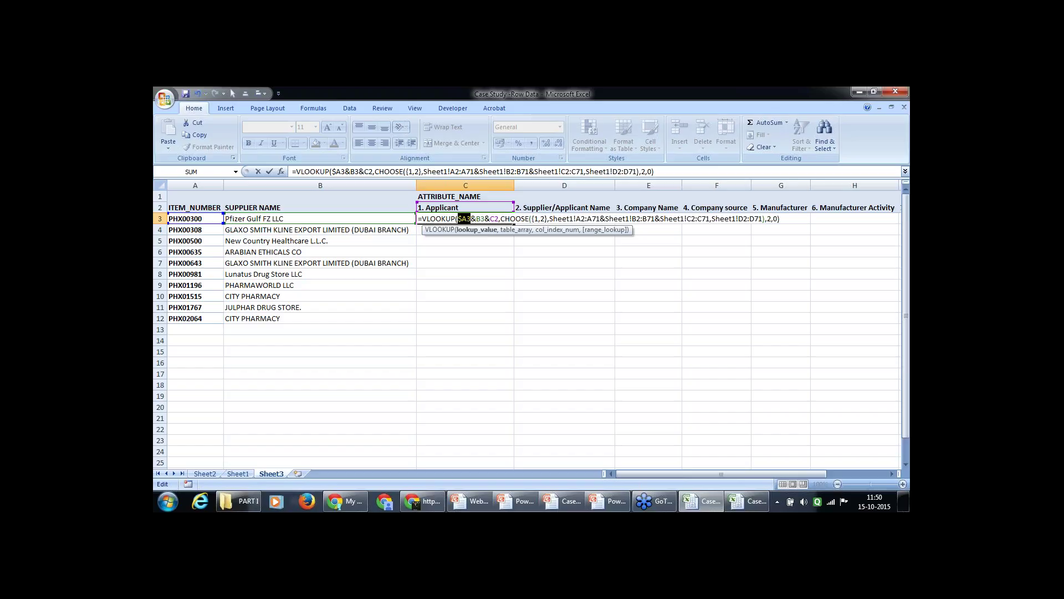
Try to lock only the column of the supplier reference in the lookup value as $B3
left_click(480, 218)
key("F2")
key("F4")
key("F4")
key("F4")
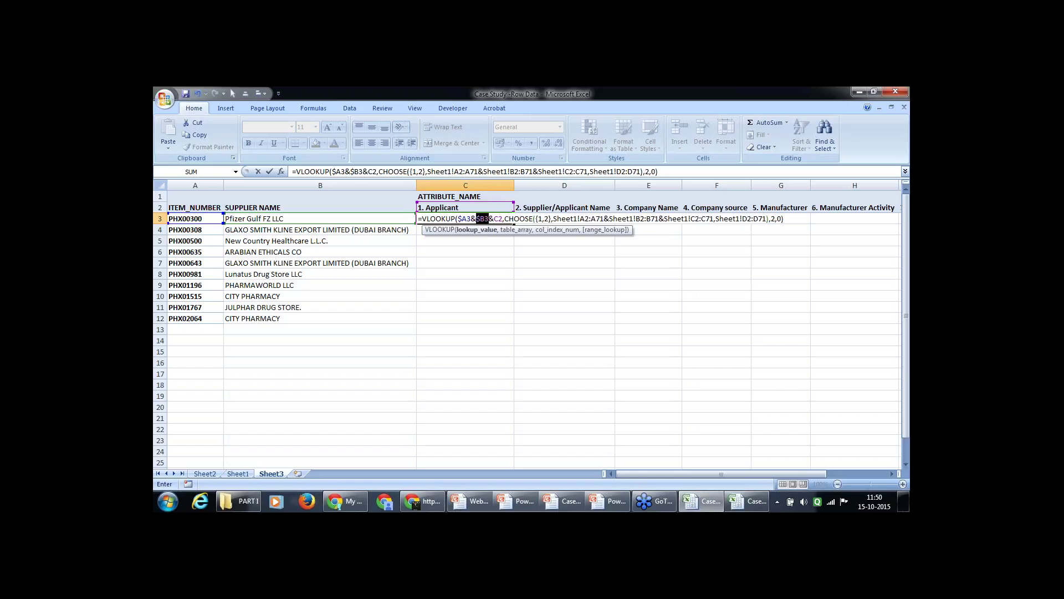
Point the supplier reference in the lookup value back to cell B3
key("Right")
key("Right")
key("Right")
key("Right")
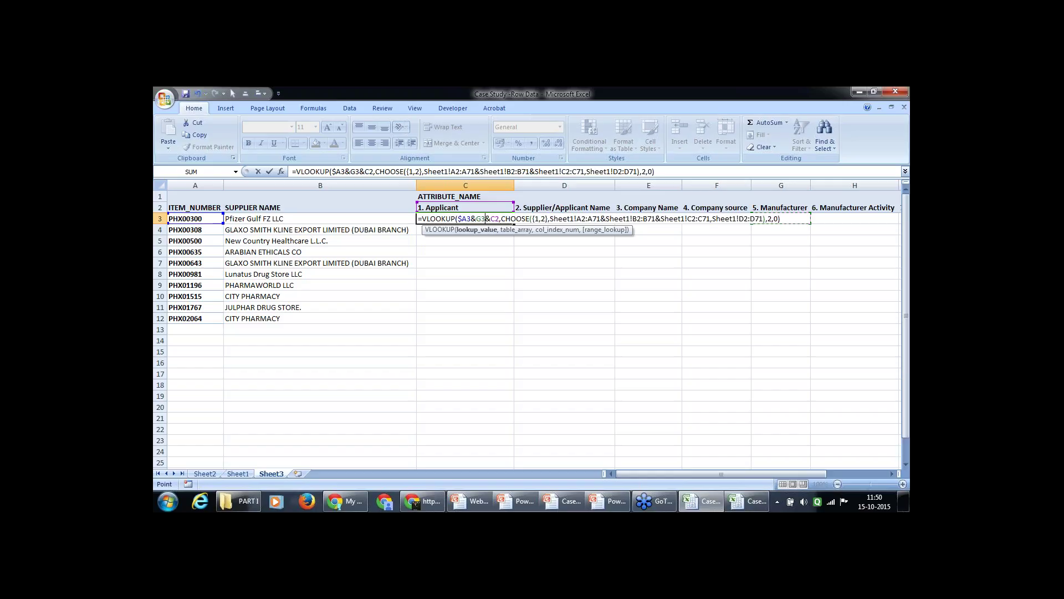
key("Left")
key("Left")
key("Left")
key("Left")
key("Left")
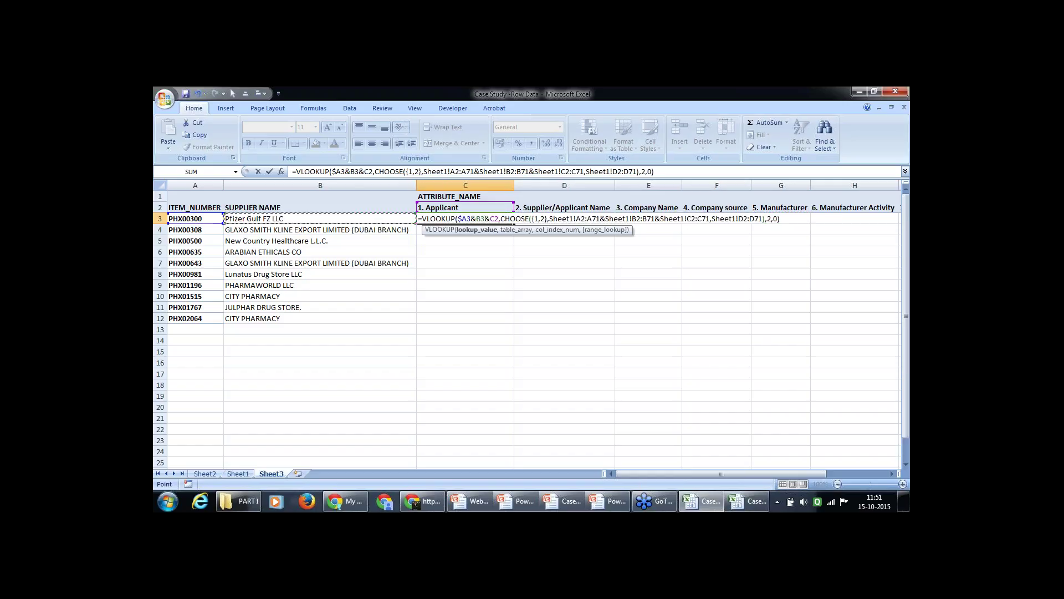
Lock only the column of the supplier reference in C3's lookup value as $B3
key("F2")
key("F4")
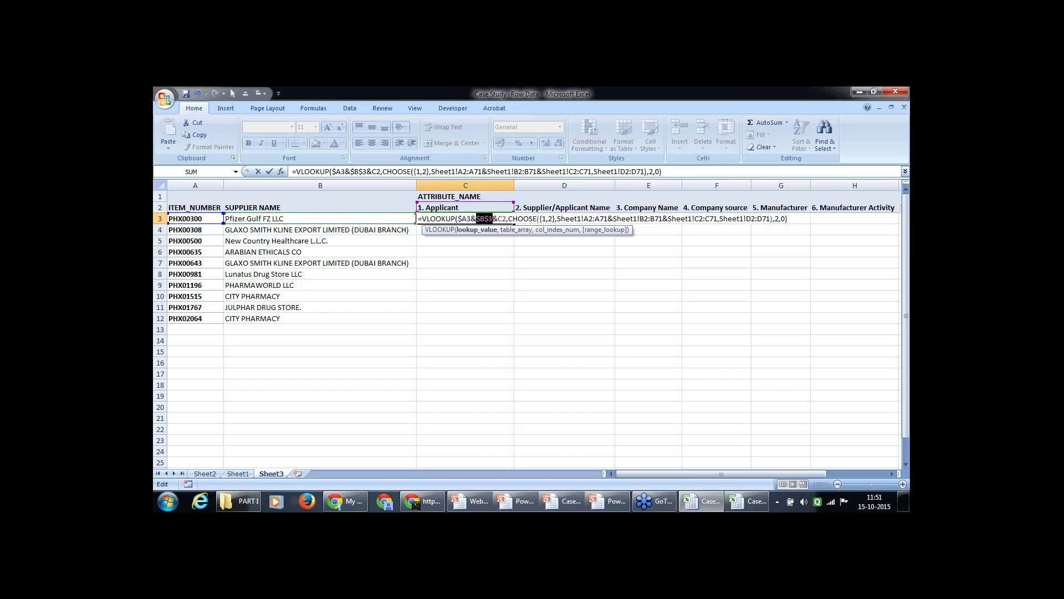
key("F4")
key("F4")
Lock only the row of the attribute header reference in the lookup value as C$2
left_click(498, 219)
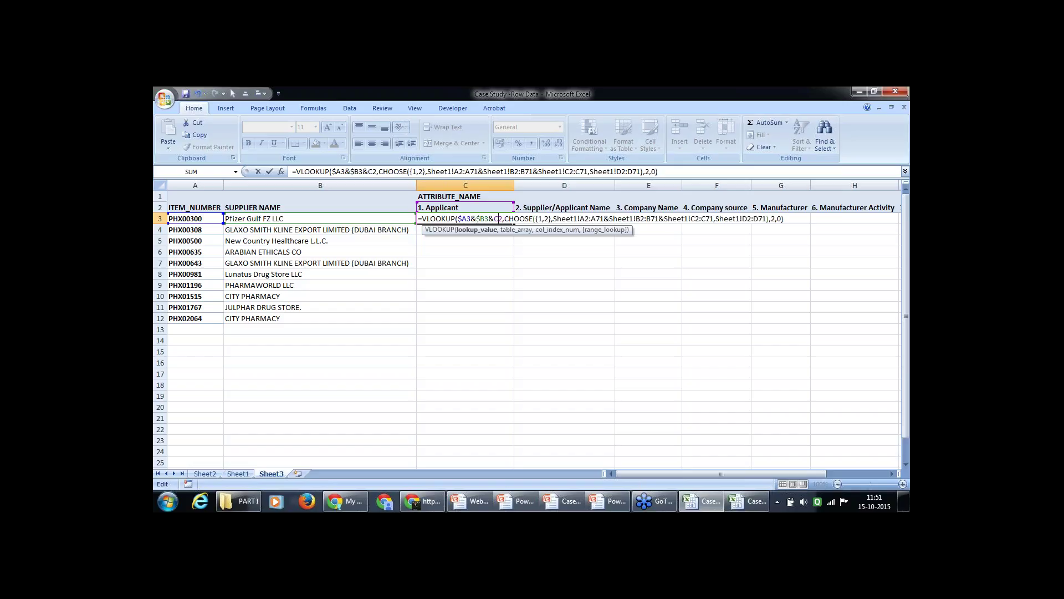
key("F4")
key("F4")
key("F4")
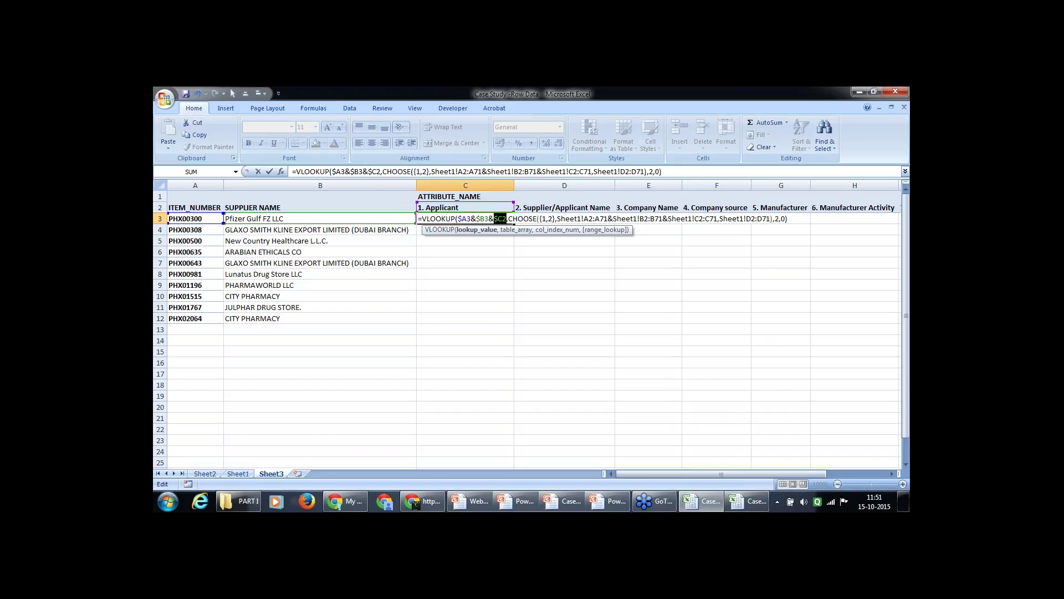
key("F4")
key("F4")
key("F4")
Make the CHOOSE ranges for item number and supplier absolute as Sheet1!$A$2:$A$71 and Sheet1!$B$2:$B$71
left_click(586, 219)
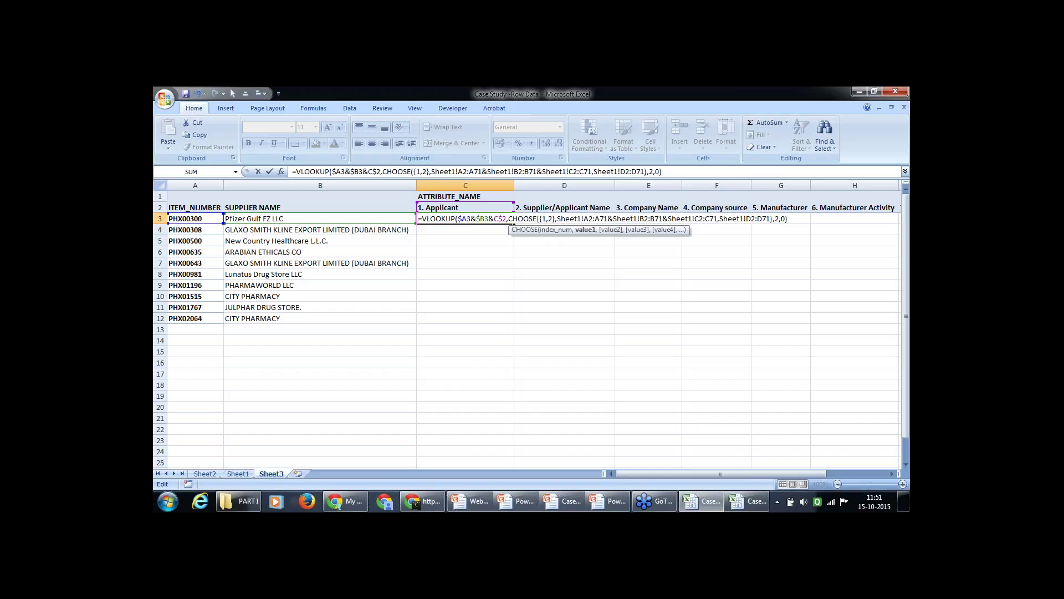
key("F4")
left_click(609, 220)
key("F4")
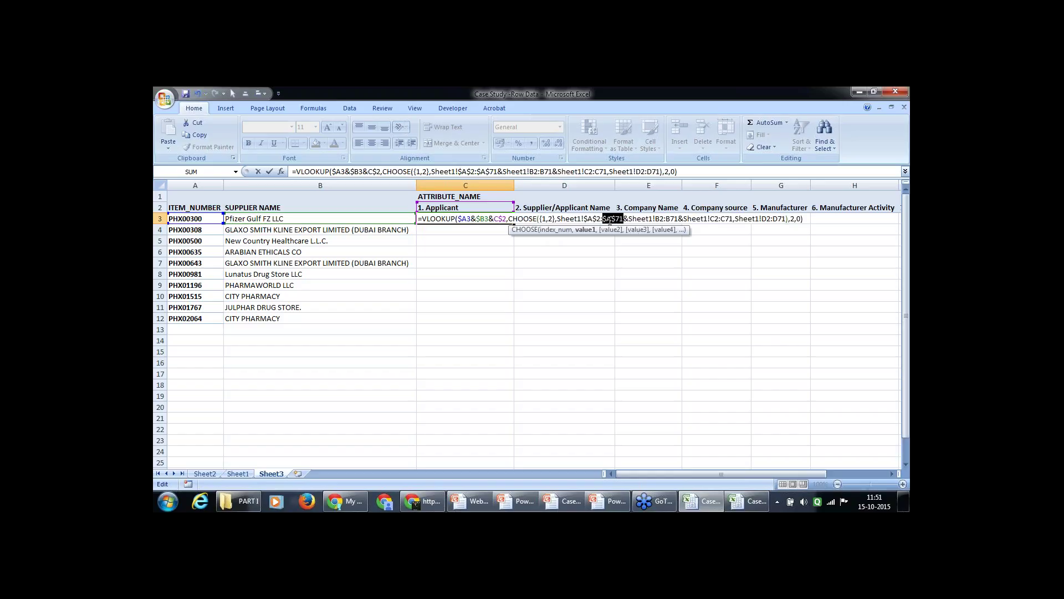
left_click(662, 219)
key("F4")
left_click(683, 218)
key("F4")
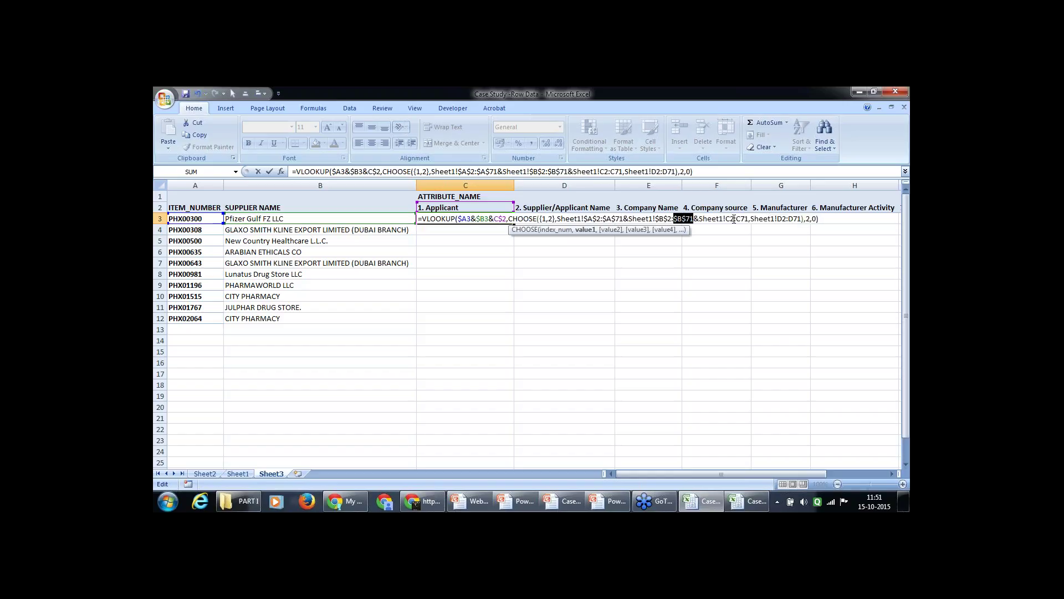
Make the CHOOSE ranges for attribute name and value absolute as Sheet1!$C$2:$C$71 and Sheet1!$D$2:$D$71
left_click(730, 219)
key("F4")
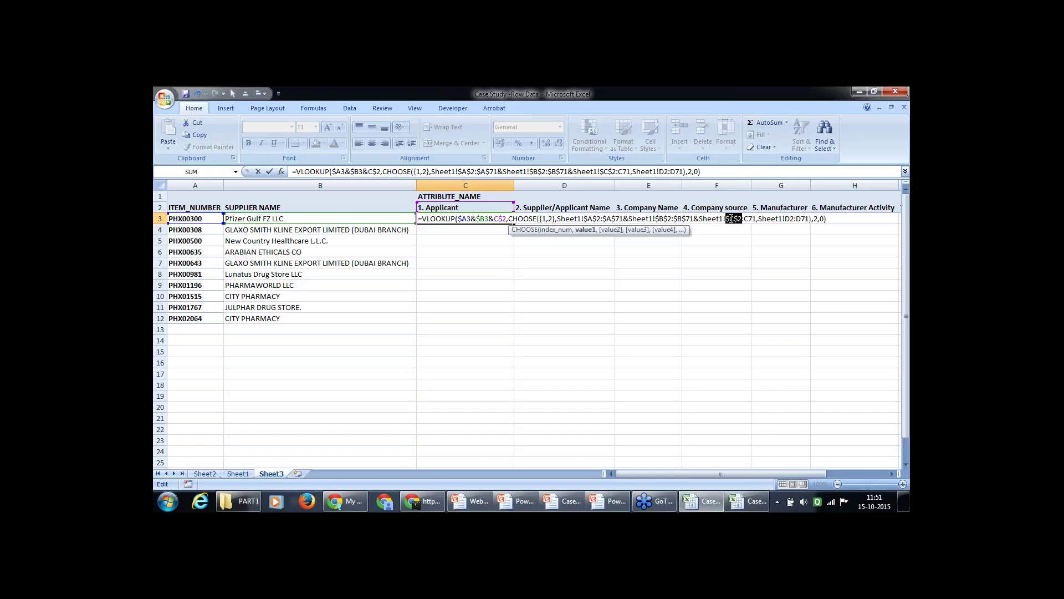
left_click(750, 221)
key("F4")
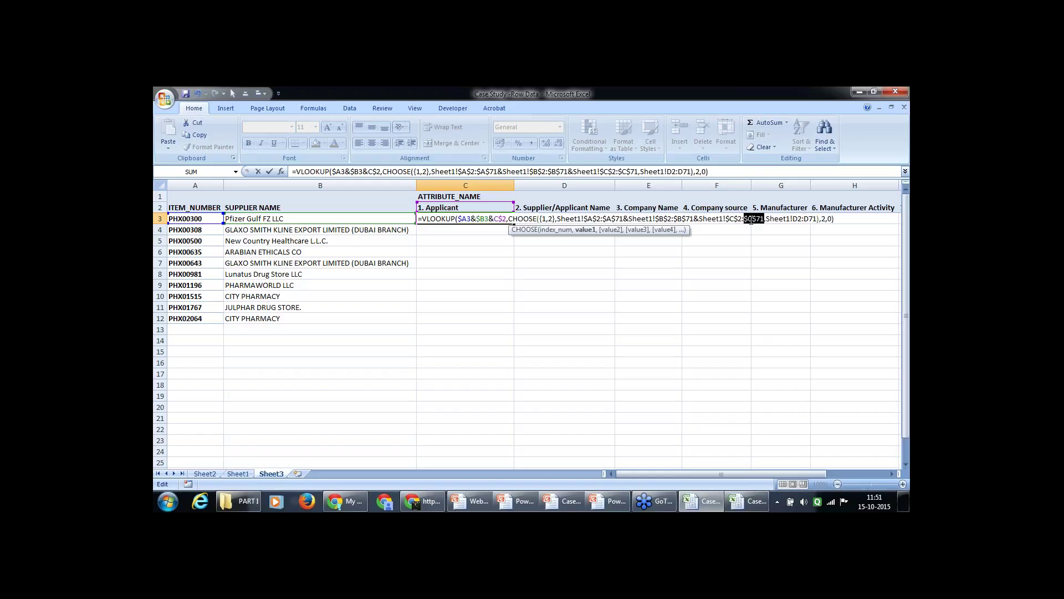
left_click(797, 221)
key("F4")
left_click(822, 222)
key("F4")
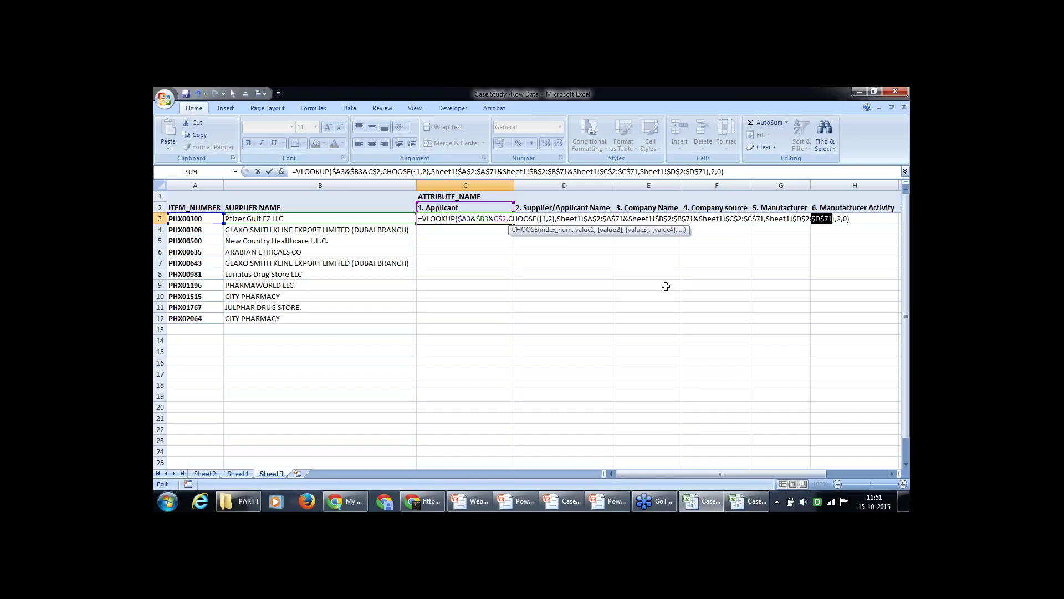
Enter C3's formula as an array formula and fill it across and down through I12
key("ctrl+shift+Return")
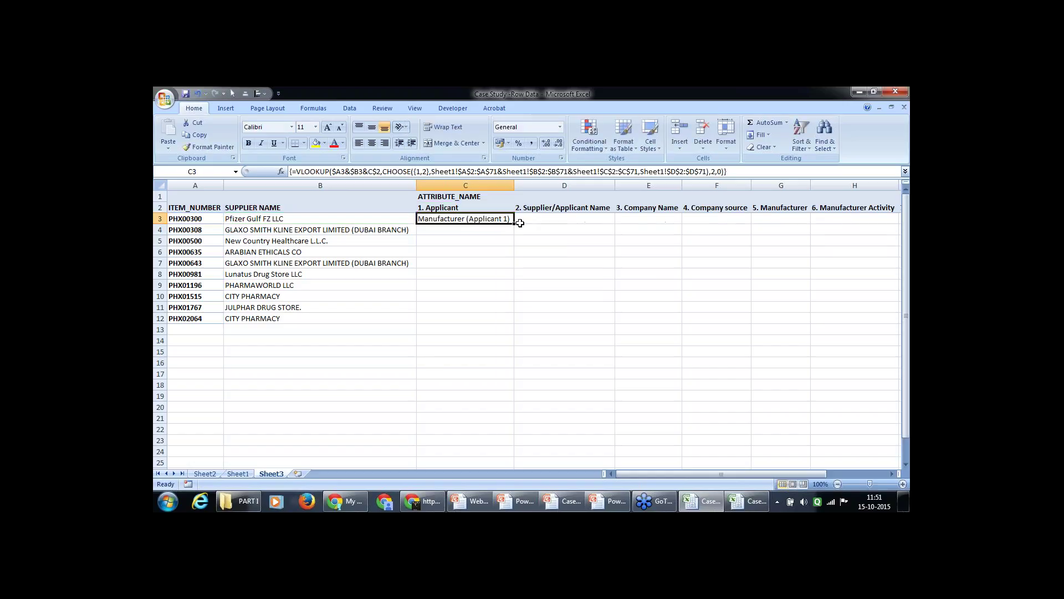
left_click_drag(514, 225, 726, 323)
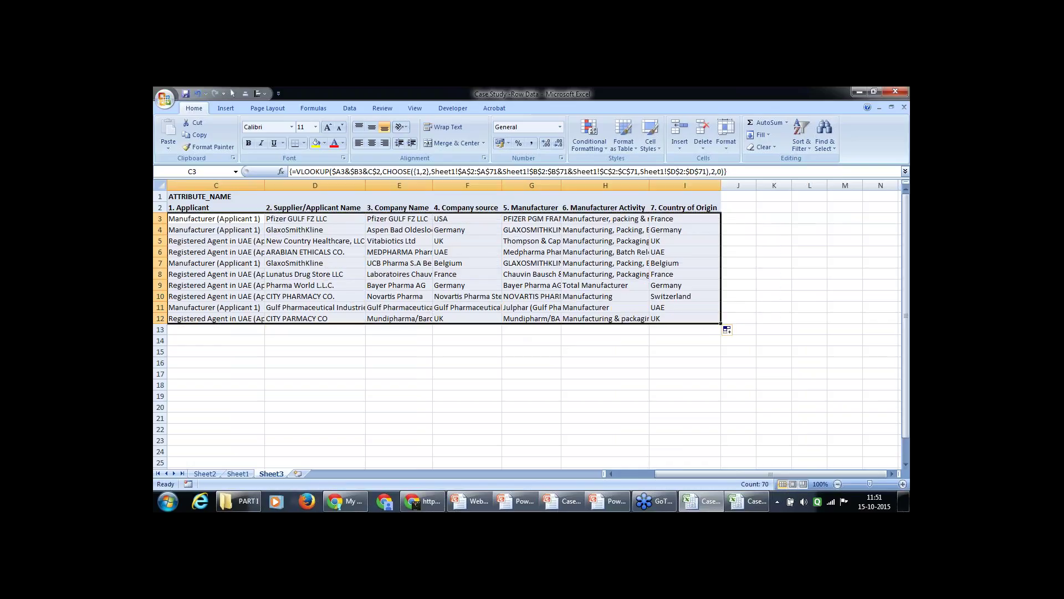
Examine the filled lookup values along row 4, from the item number to Country of Origin
left_click(674, 233)
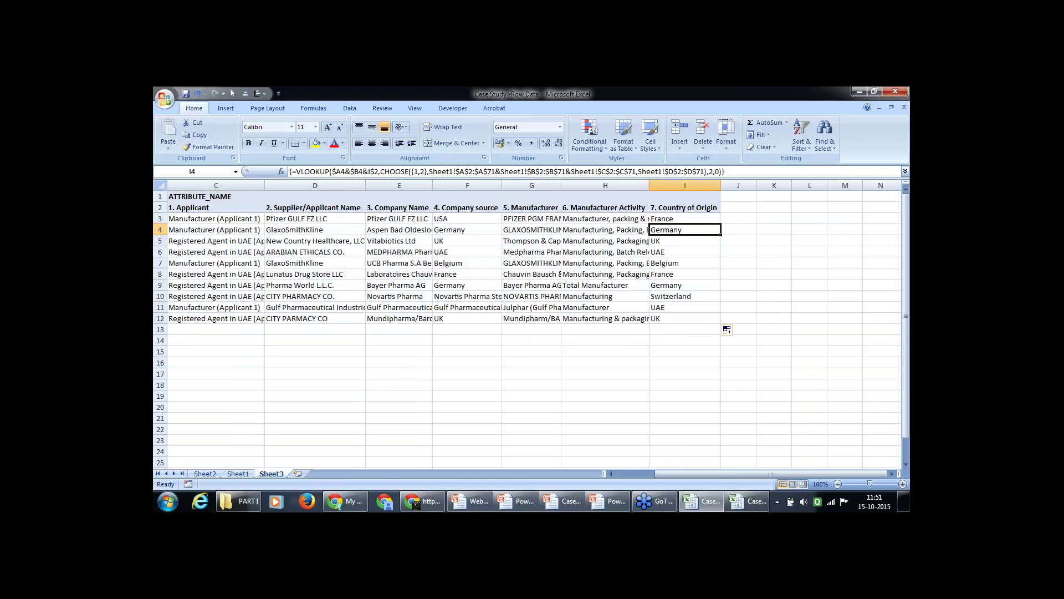
key("Home")
key("Right")
key("Right")
key("Left")
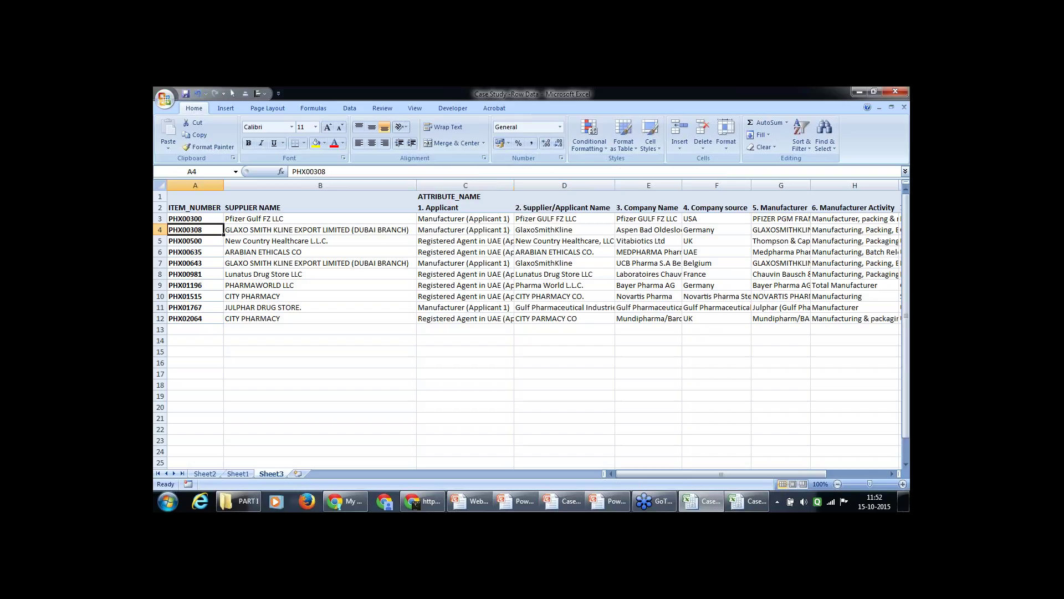
key("Right")
key("Right")
key("Right")
key("Right")
key("Right")
key("Right")
key("Right")
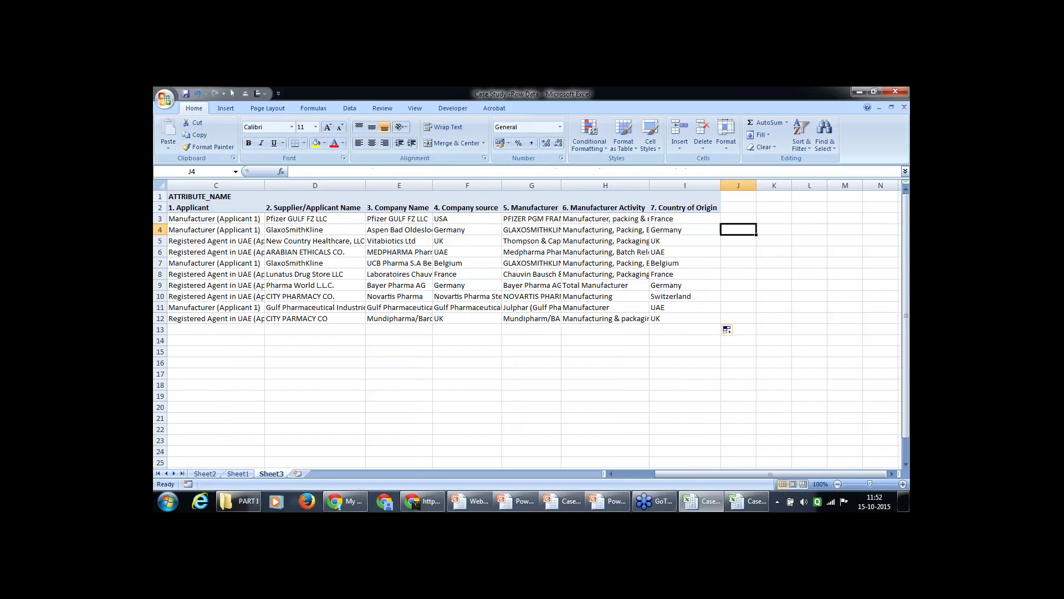
AutoFit the widths of the attribute columns C to I to their contents
key("Left")
key("Home")
key("Up")
key("Right")
key("Right")
key("ctrl+shift+End")
key("alt")
key("h")
key("o")
key("i")
key("Left")
key("Right")
key("Right")
key("Right")
key("Right")
key("Right")
key("Right")
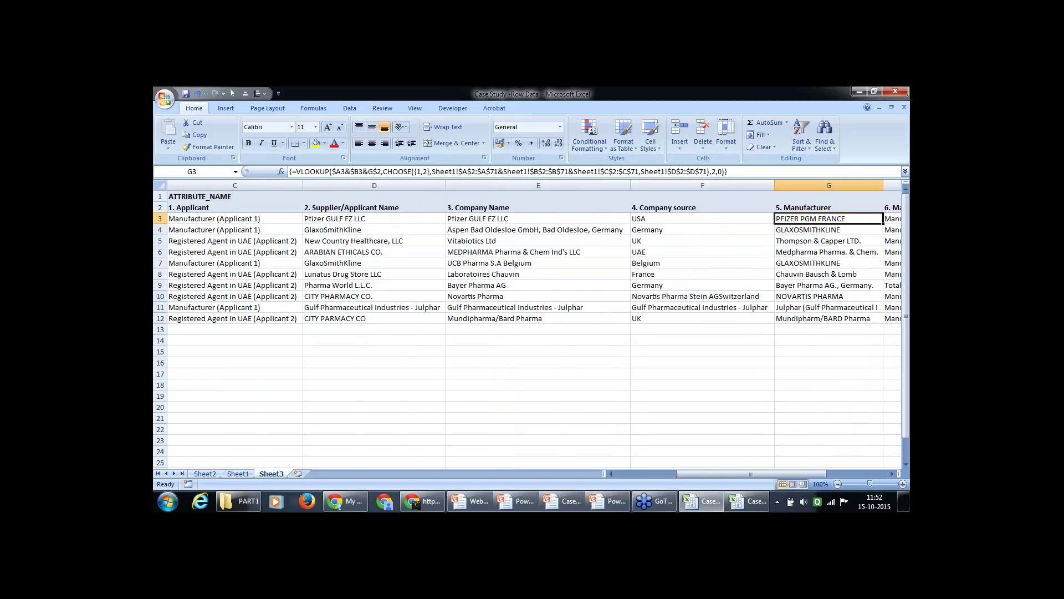
Freeze panes at C3 so header rows 1–2 and the item number and supplier columns stay in view
key("Left")
key("Home")
key("Right")
key("Right")
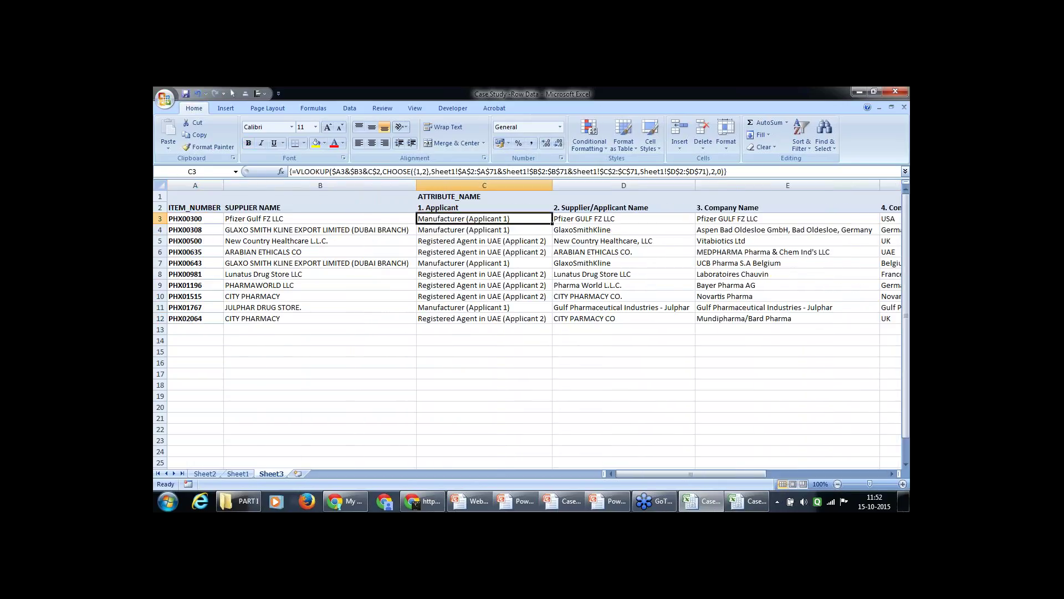
key("alt")
key("w")
key("f")
key("f")
Look across the attribute columns beside the frozen item and supplier columns, as far as Country of Origin
key("Right")
key("Right")
key("Right")
key("Right")
key("Right")
key("Right")
key("Right")
key("Right")
key("Right")
key("Right")
key("Right")
key("Right")
key("Right")
key("Right")
key("Right")
key("Left")
key("Left")
key("Left")
key("Left")
key("Left")
key("Left")
key("Left")
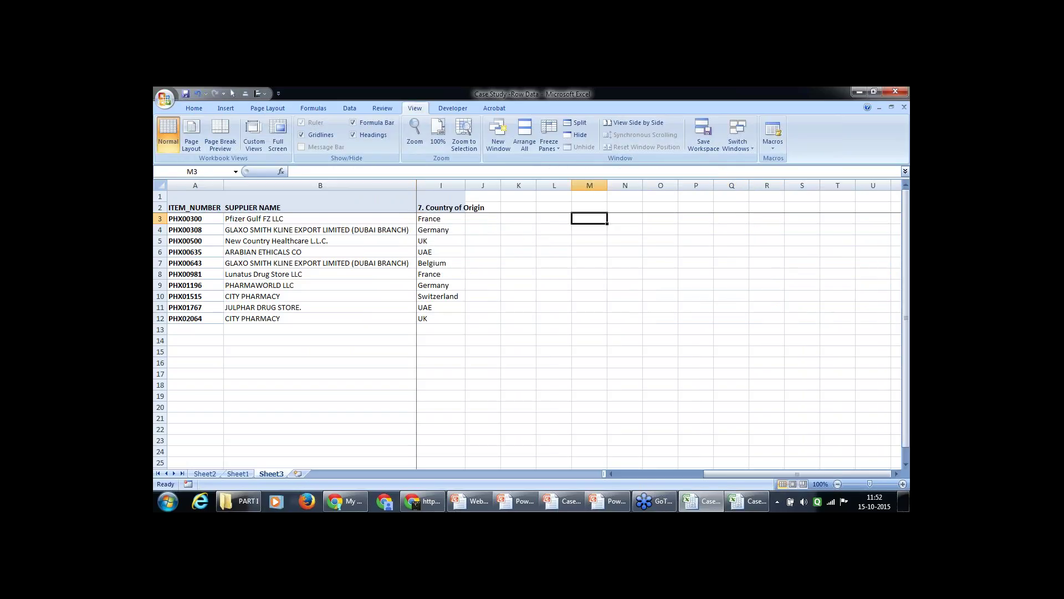
key("Left")
key("Left")
key("Down")
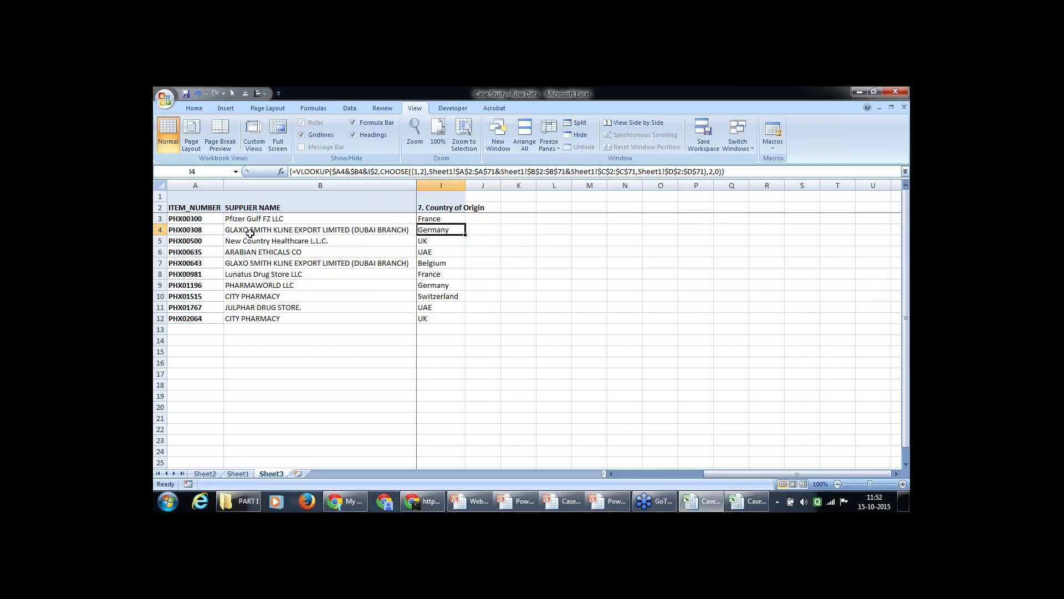
Compare the Country of Origin result for item PHX00308 with its source record on Sheet1, and return to Sheet3
left_click(206, 229)
left_click(247, 232)
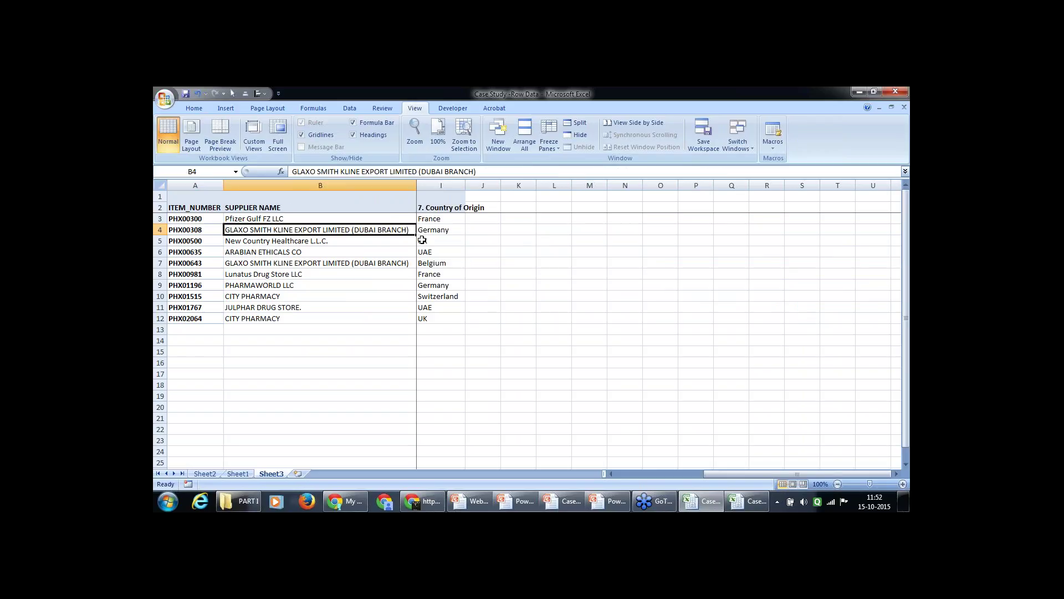
left_click(439, 233)
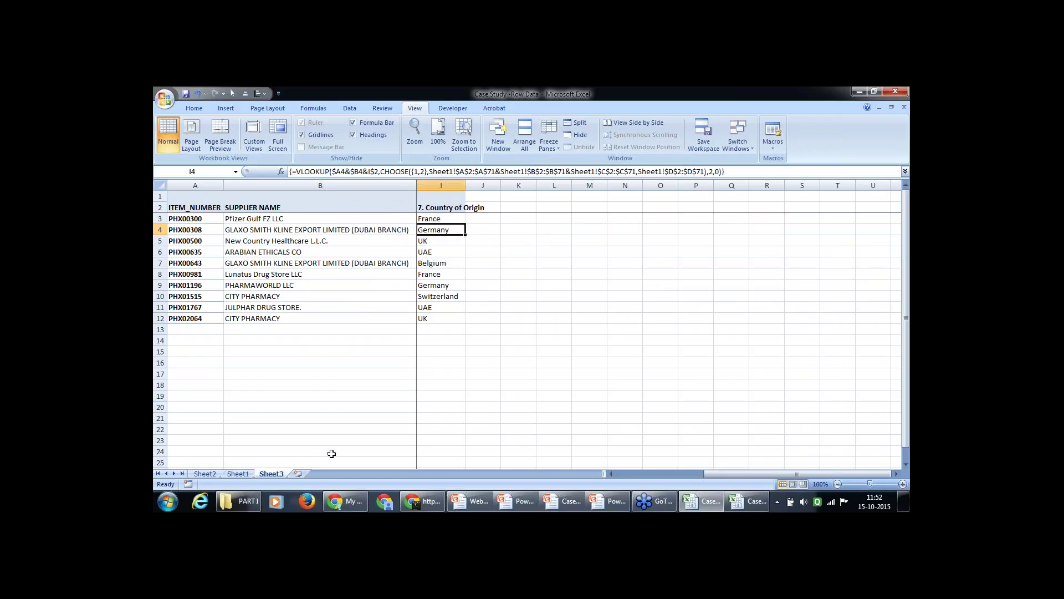
left_click(241, 473)
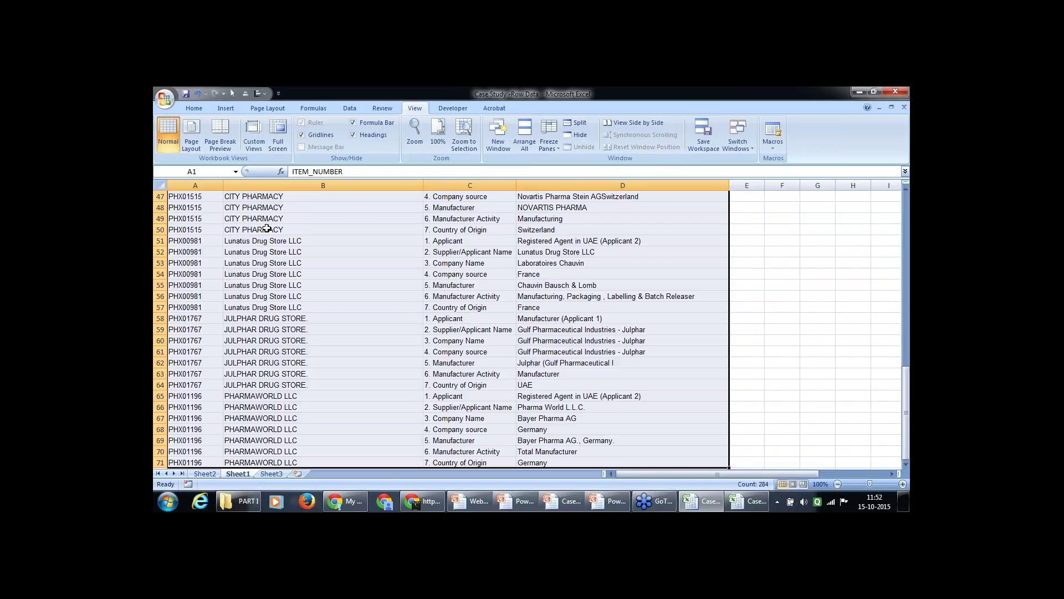
left_click(199, 227)
key("ctrl+Home")
key("Down")
key("Down")
key("Down")
key("Down")
key("Down")
key("Down")
key("Down")
key("Down")
key("Down")
key("Down")
key("Down")
key("Down")
key("Down")
key("Down")
key("Down")
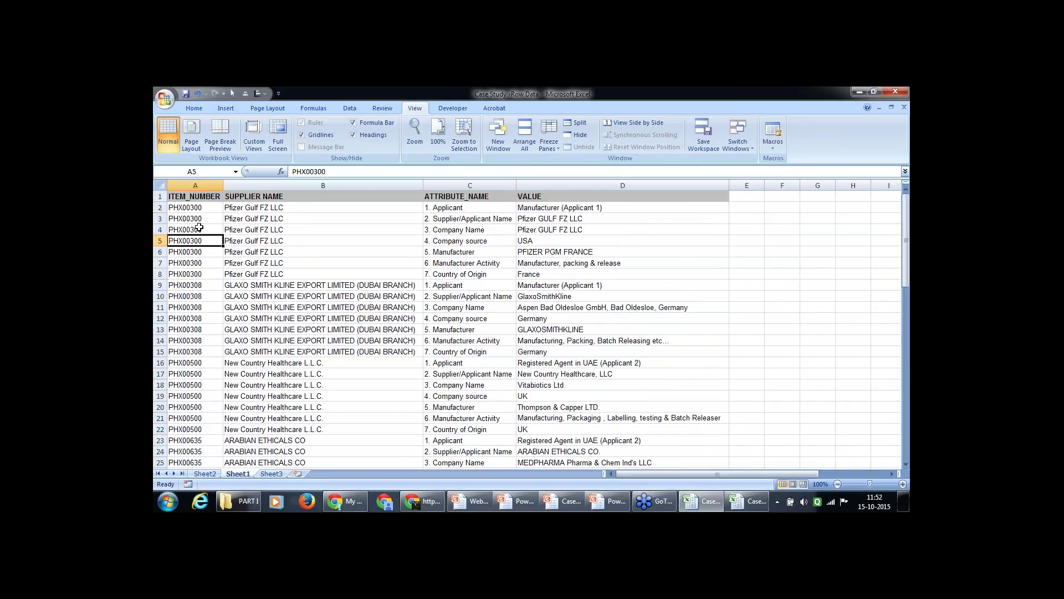
key("Up")
key("Right")
key("Right")
key("Right")
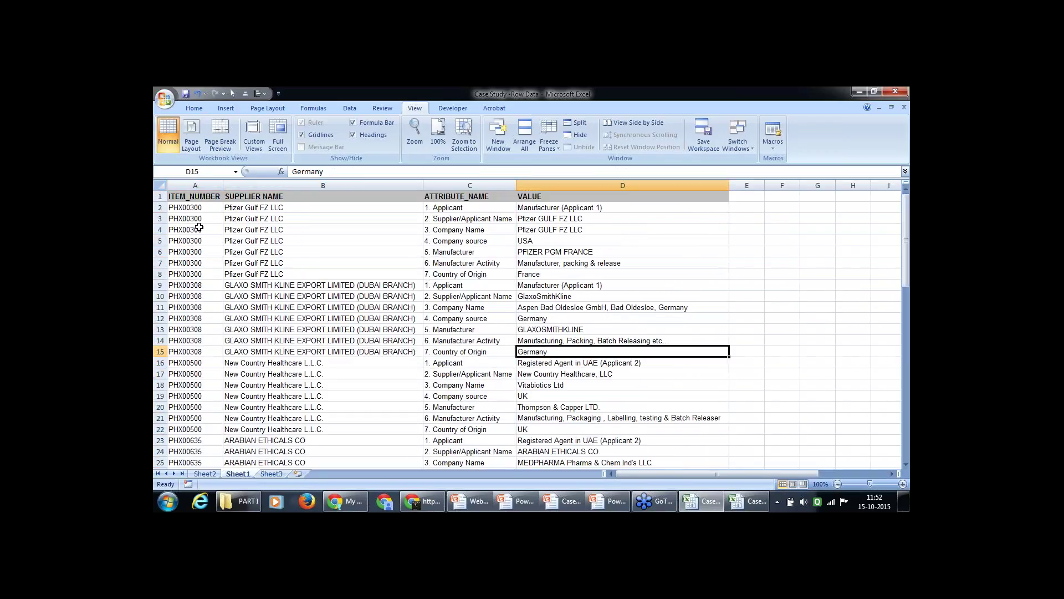
key("ctrl+Page_Down")
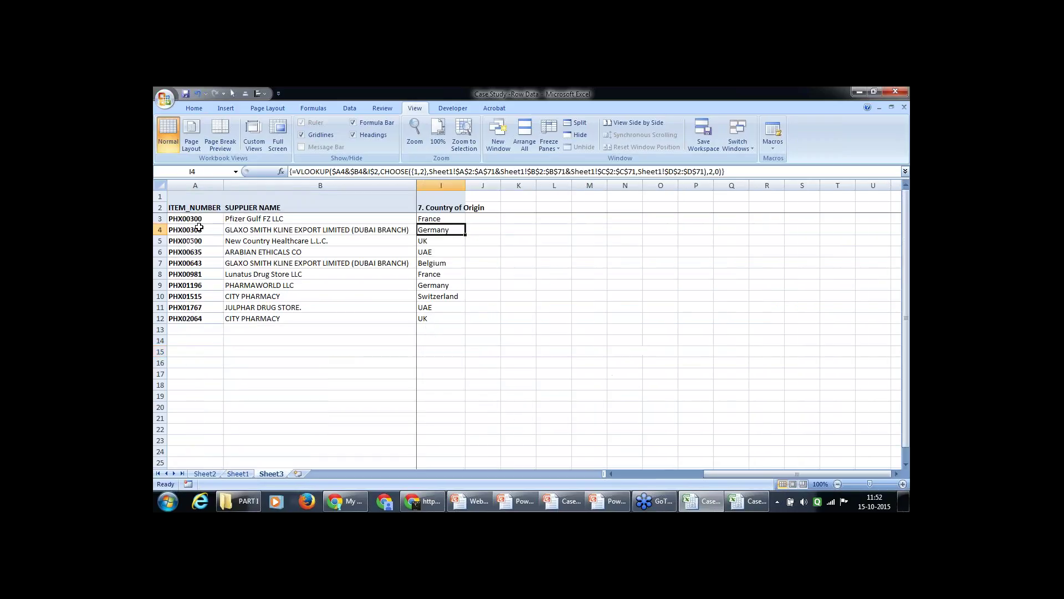
Review the remaining attribute results for item PHX00308 in row 4 and the array formula in C3
key("Left")
key("Left")
key("Left")
key("Left")
key("Left")
key("Left")
key("Left")
key("Left")
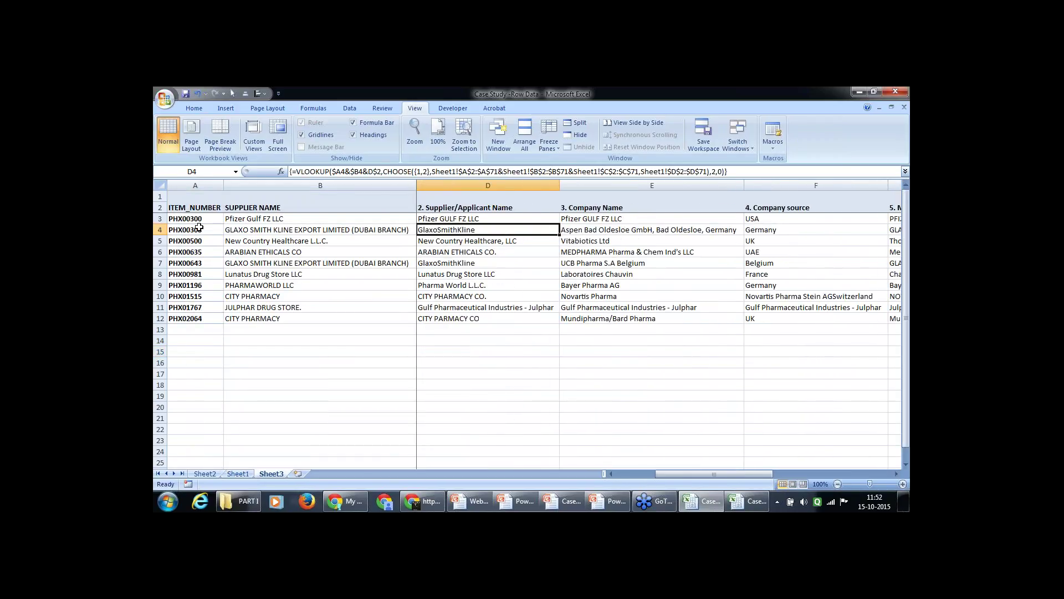
key("Right")
key("Right")
key("Right")
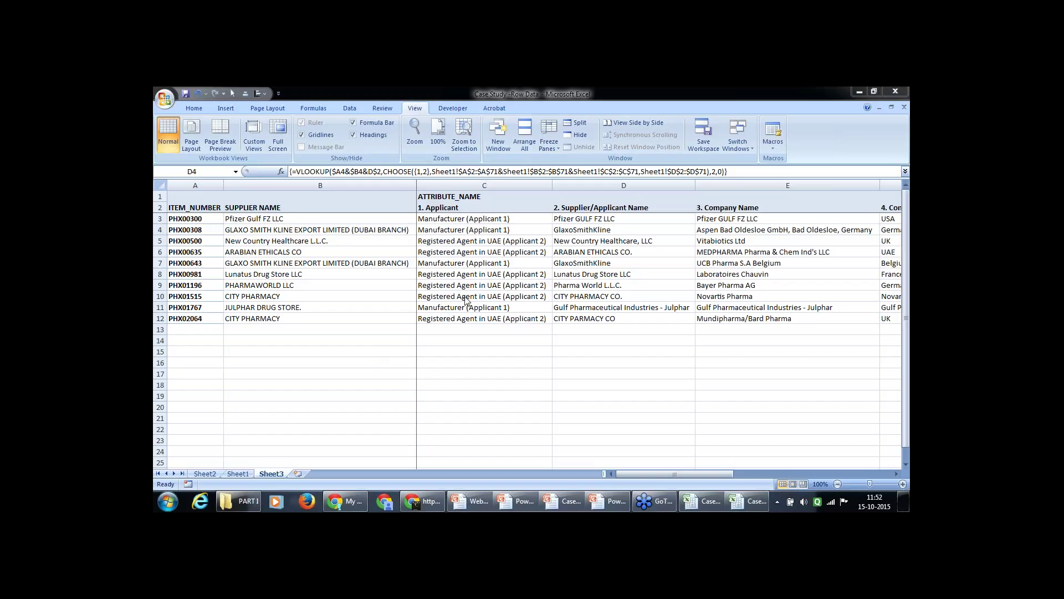
key("Left")
key("Left")
key("Left")
key("Right")
key("Right")
key("Right")
key("Right")
key("Left")
key("Left")
key("Left")
key("Left")
key("Left")
key("Left")
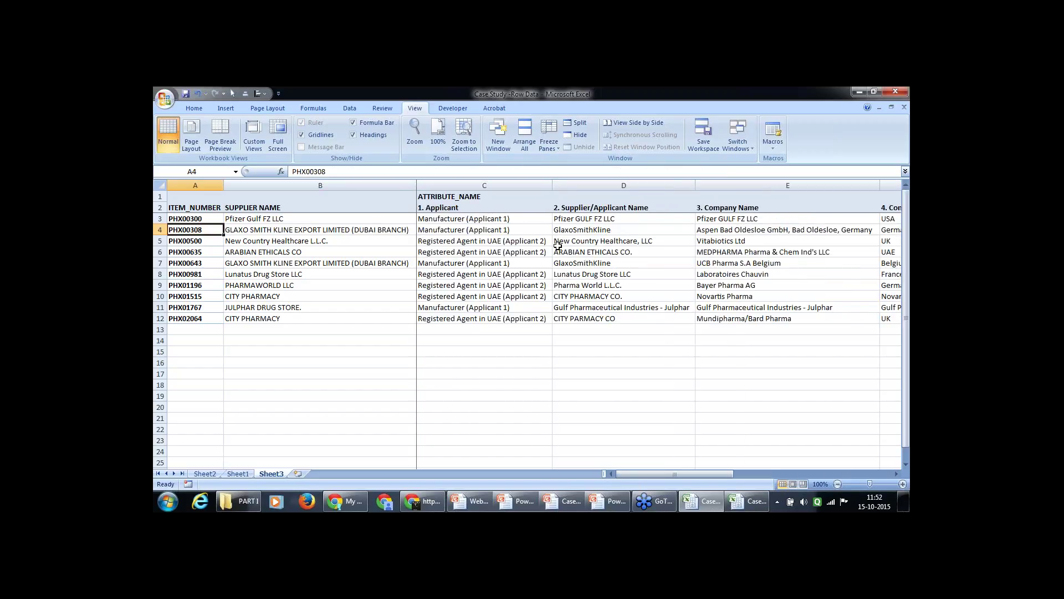
left_click(470, 220)
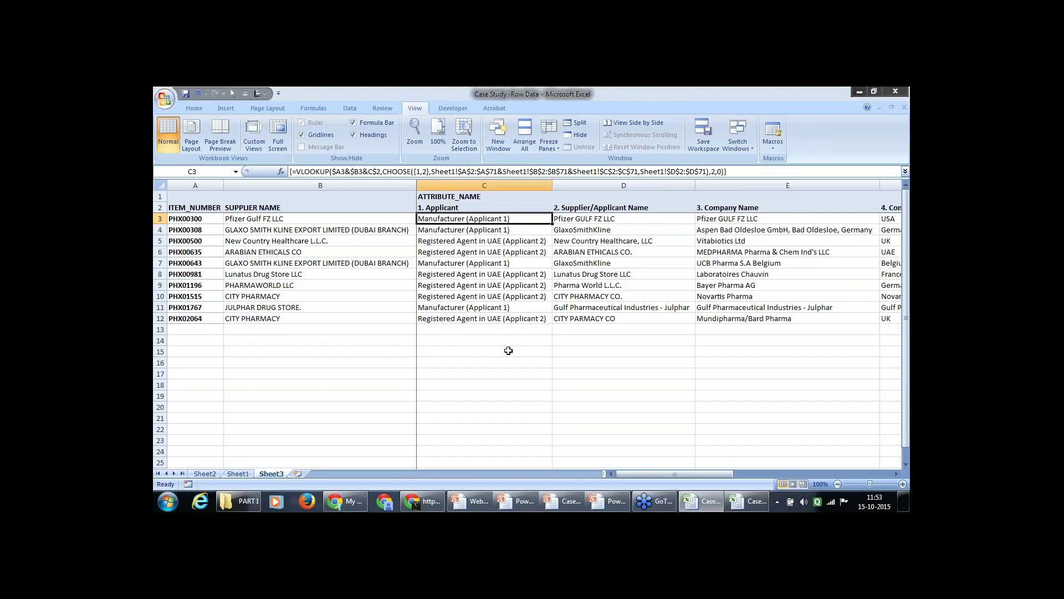
Enter the sample table headers Fname, Lanme and Earnings in cells A16 to C16
left_click(384, 371)
left_click(214, 363)
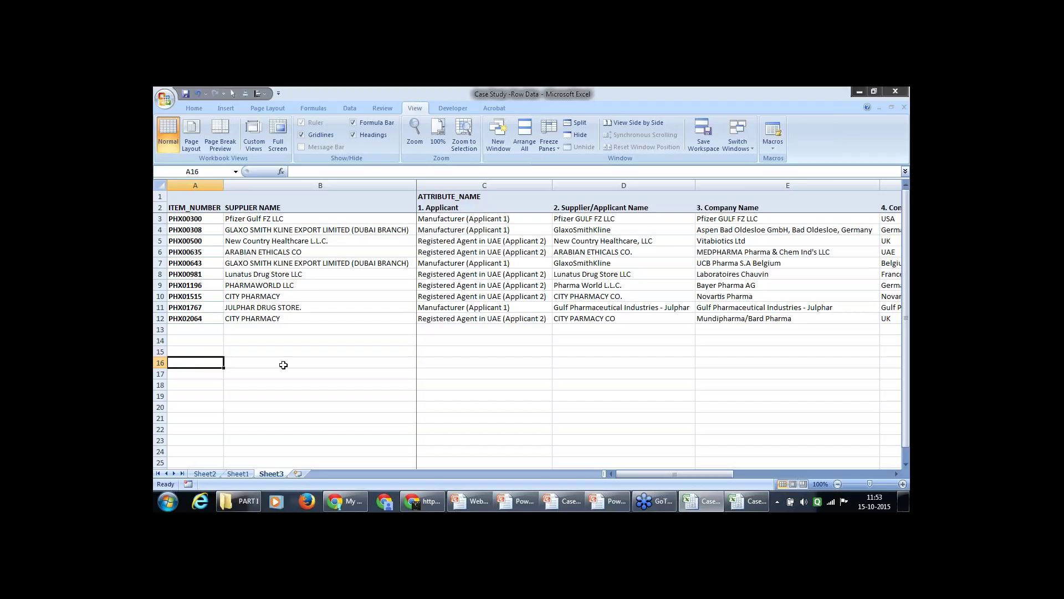
type("Fn")
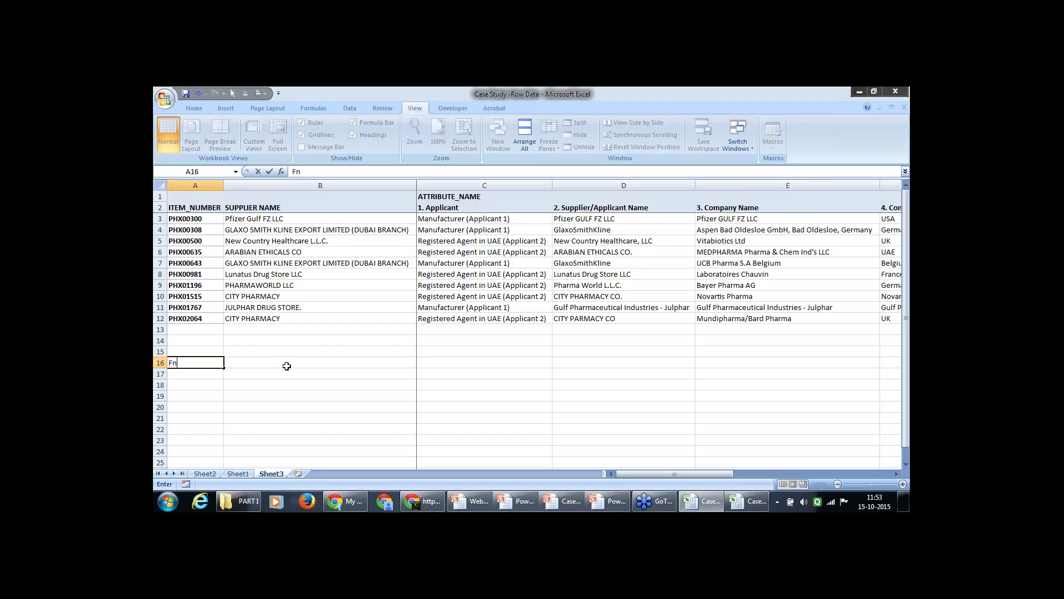
type("ame")
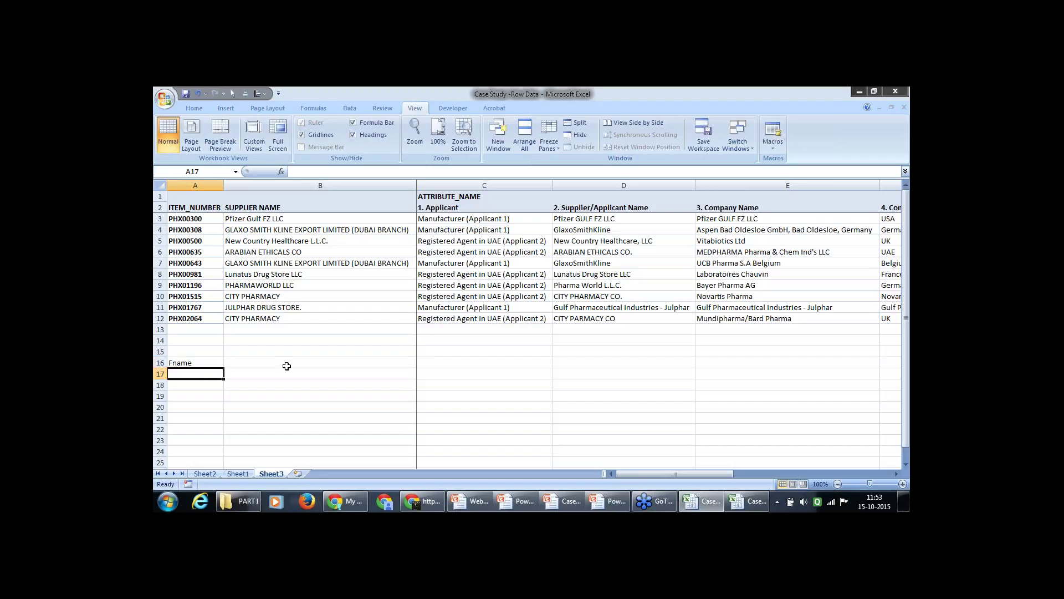
left_click(286, 366)
type("Lanme")
key("Tab")
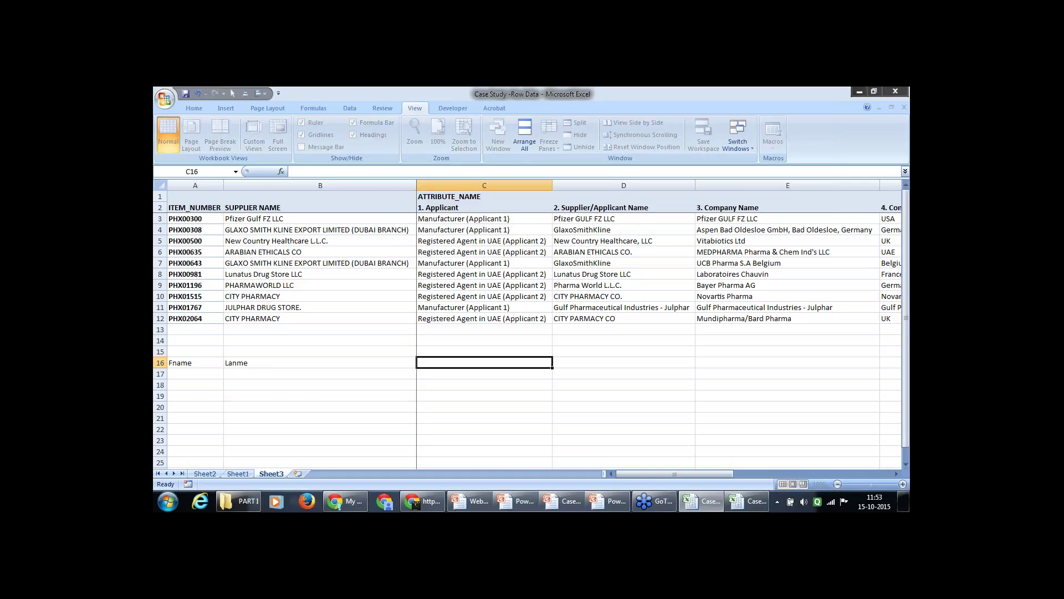
type("Earnings")
key("Return")
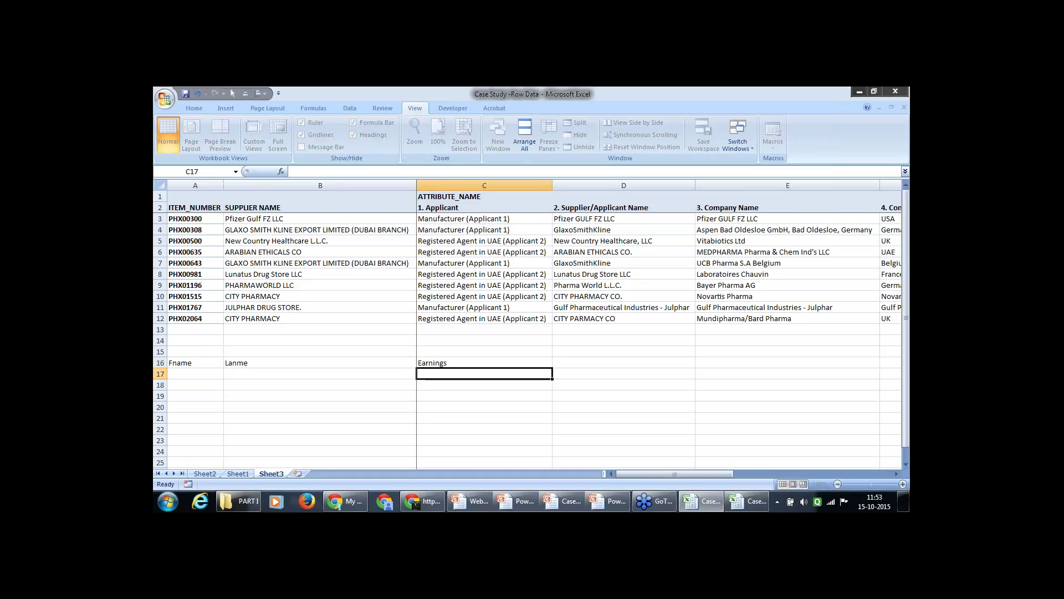
Enter A, B and C under the Fname header in cells A17 to A19
key("Left")
key("Left")
type("A")
key("Return")
type("B")
key("Return")
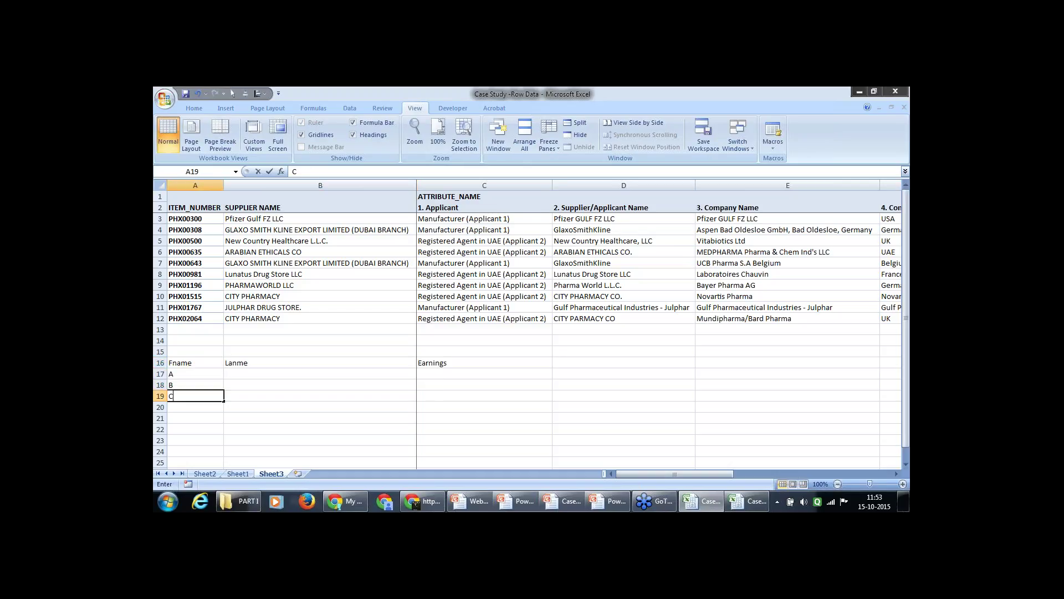
type("C")
Enter D, E and F under the Lanme header in cells B17 to B19
key("Up")
key("Up")
key("Right")
type("D")
key("Return")
type("E")
key("Return")
type("F")
key("Return")
key("Up")
key("Up")
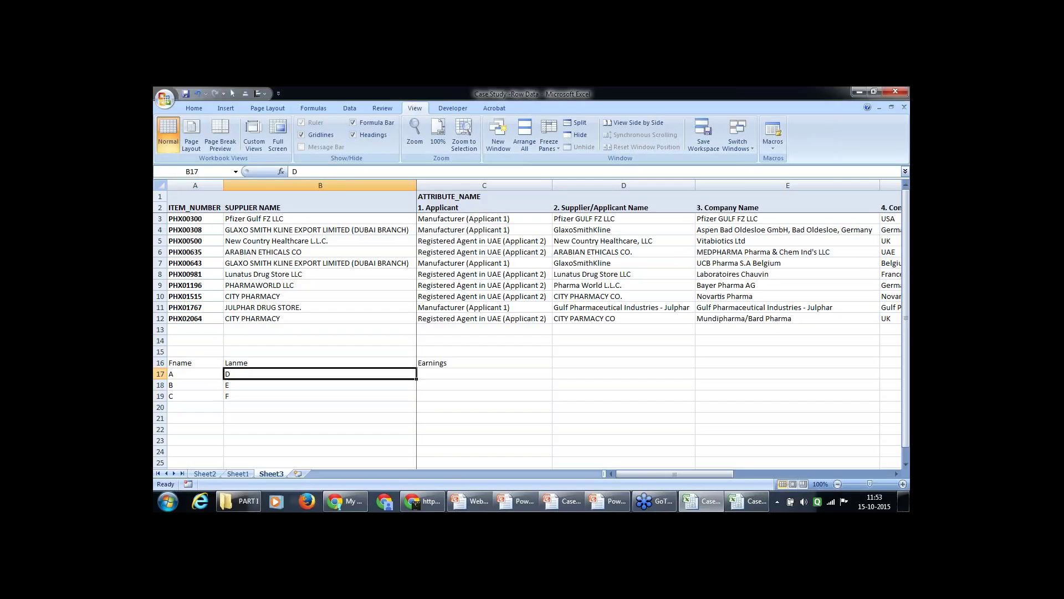
Enter the values 100, 150 and 200 under the Earnings header in cells C17 to C19
key("Up")
key("Right")
type("100")
key("Return")
type("150")
key("Return")
type("200")
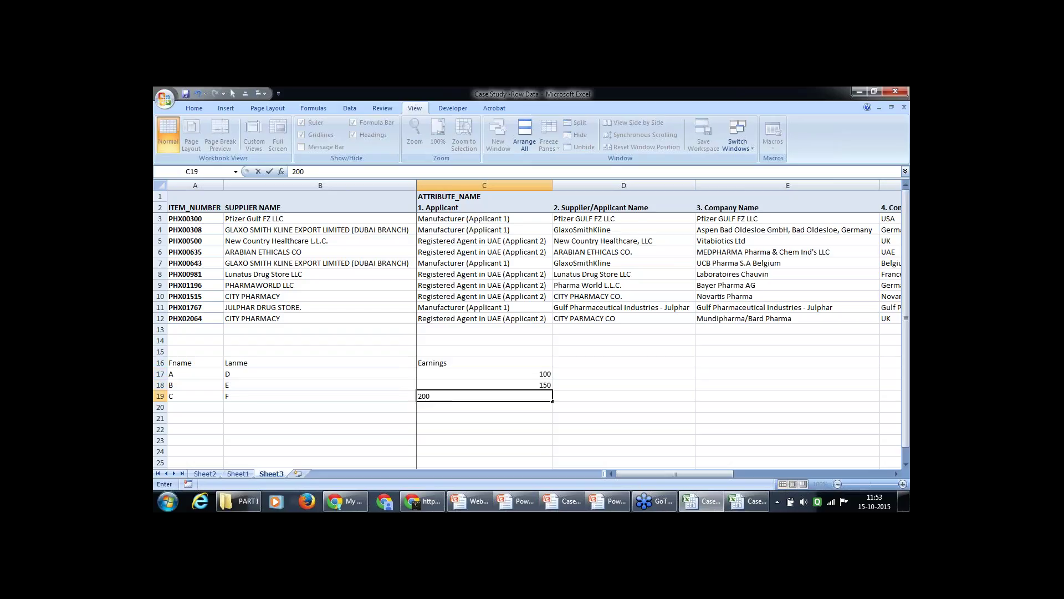
key("Return")
Apply a thick box border around the sample table in cells A16 to C19
key("Return")
key("Return")
key("Left")
key("Left")
key("Up")
key("Up")
key("Up")
key("Up")
key("Up")
key("Up")
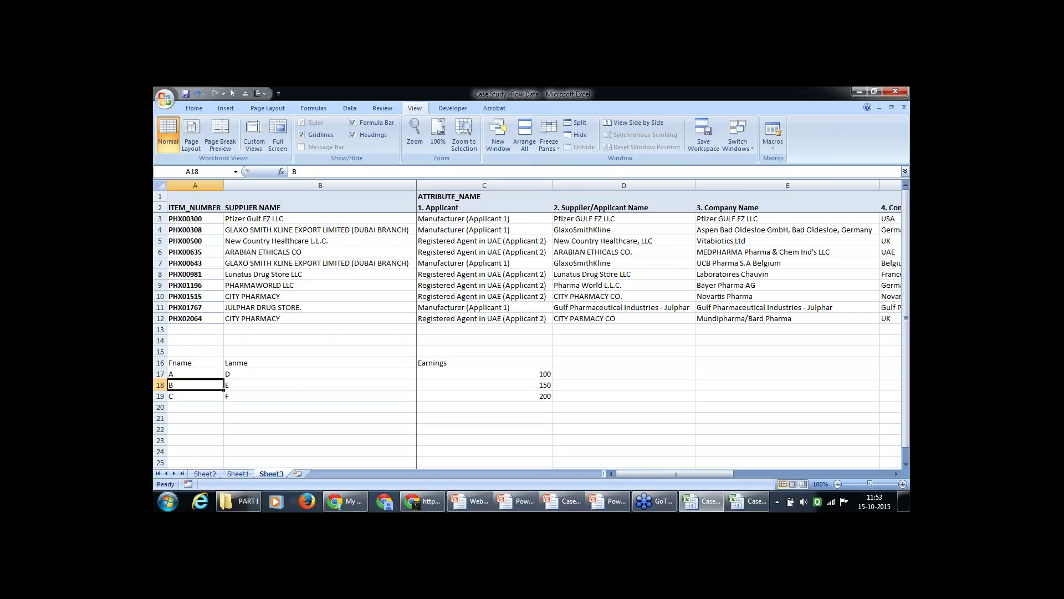
key("shift+Down")
key("shift+Down")
key("shift+Down")
key("shift+Right")
key("shift+Right")
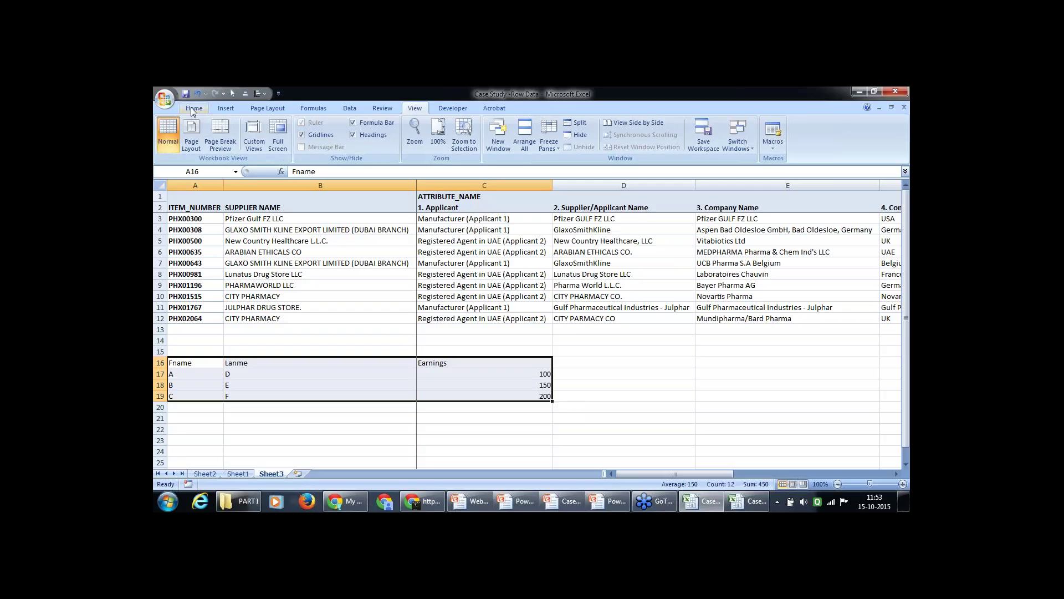
left_click(198, 109)
left_click(303, 143)
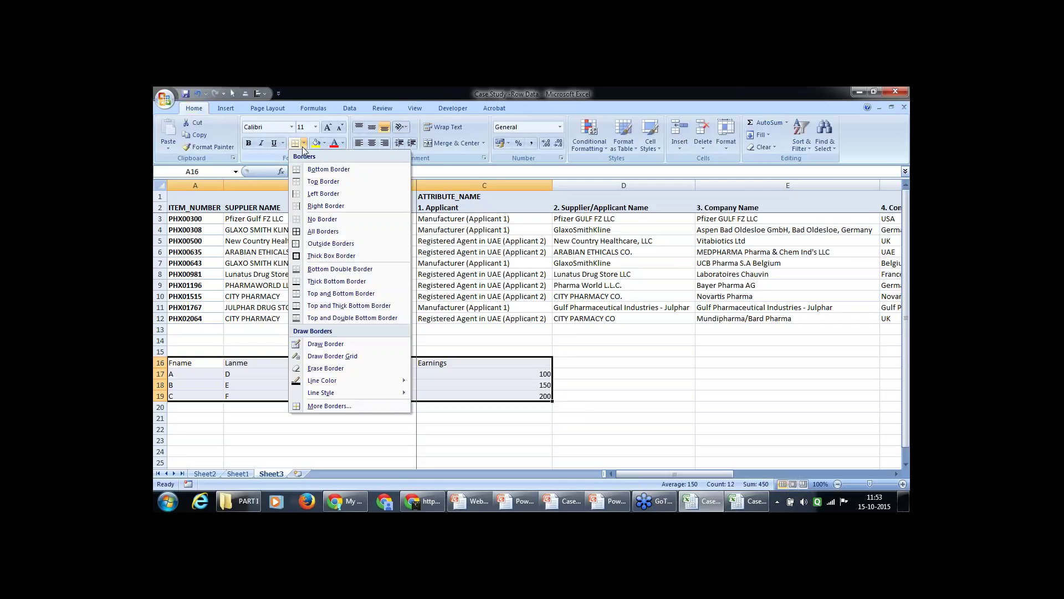
left_click(332, 248)
Enter the header Full Name in A23 and the lookup value A D in A24 below the sample table
key("Down")
key("Down")
key("Down")
key("Down")
key("Down")
key("Down")
key("Down")
key("Down")
key("Up")
type("Full Name")
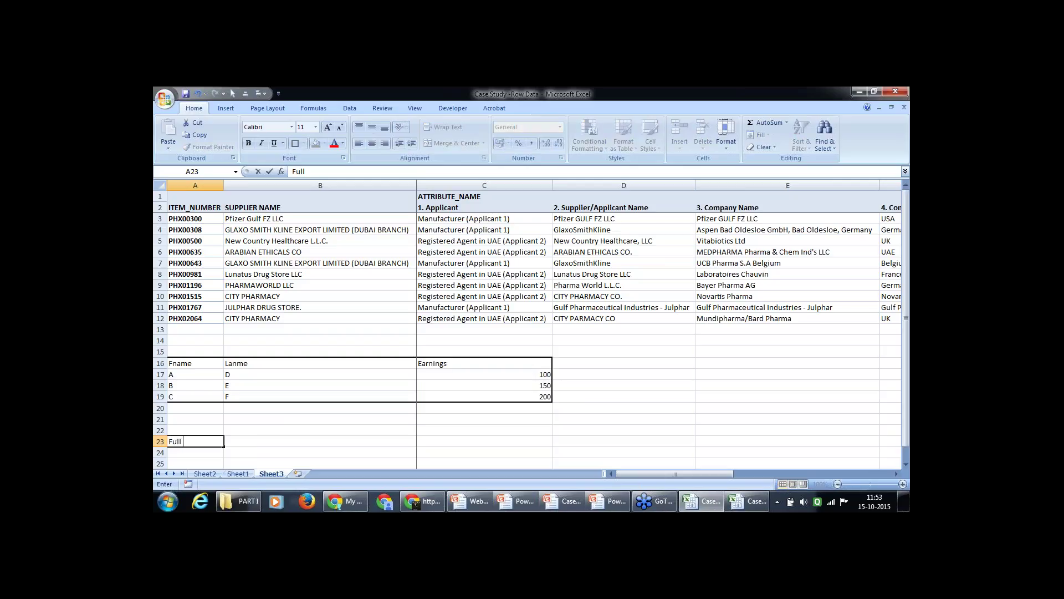
key("Return")
type("A D")
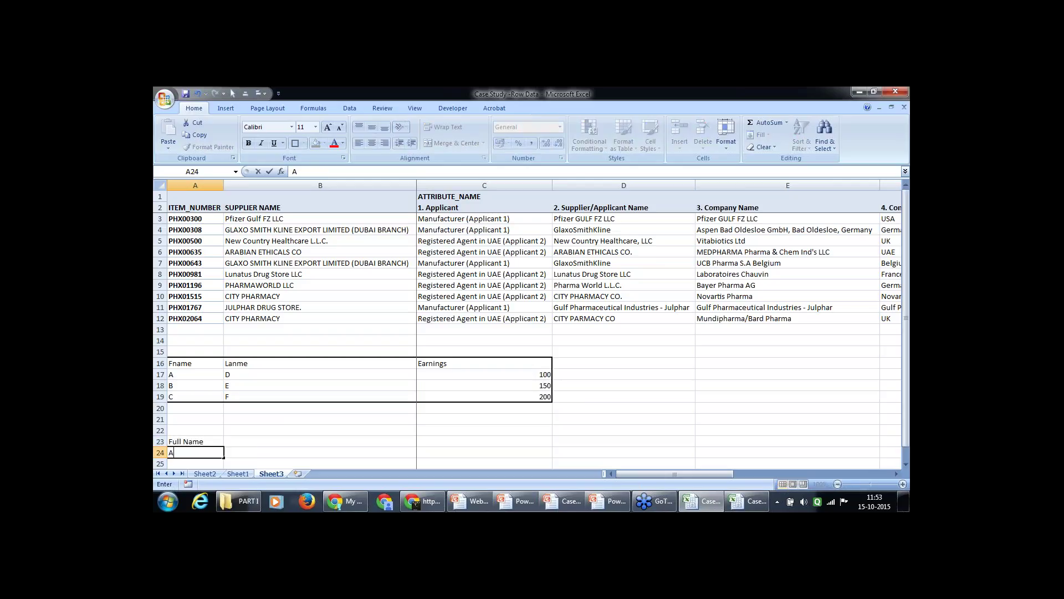
key("Return")
Add the header Earnings in B23 beside the Full Name header
key("Up")
key("Up")
key("Down")
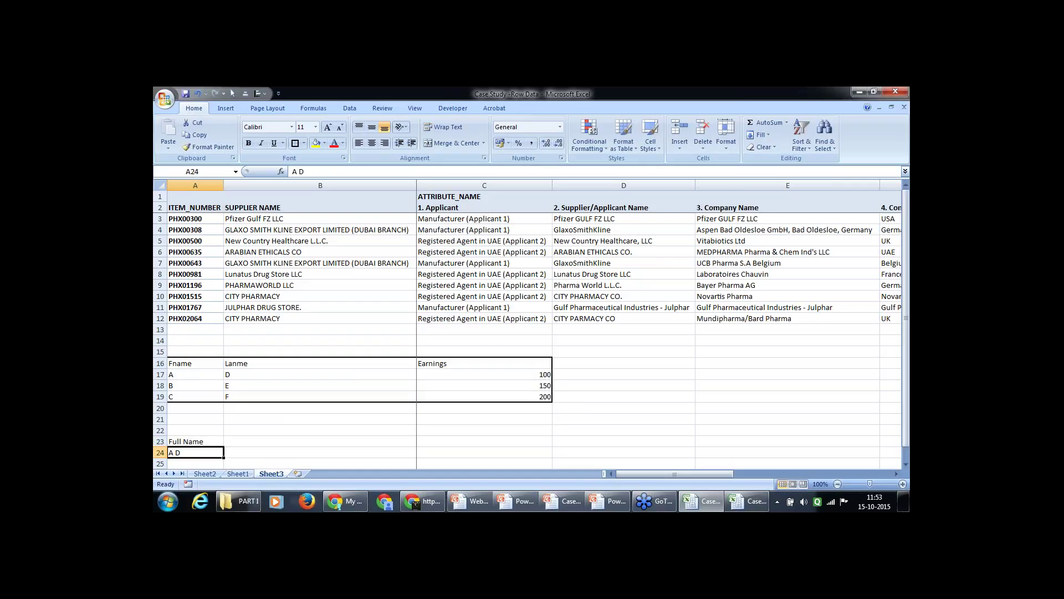
key("Right")
key("Up")
type("Earnin")
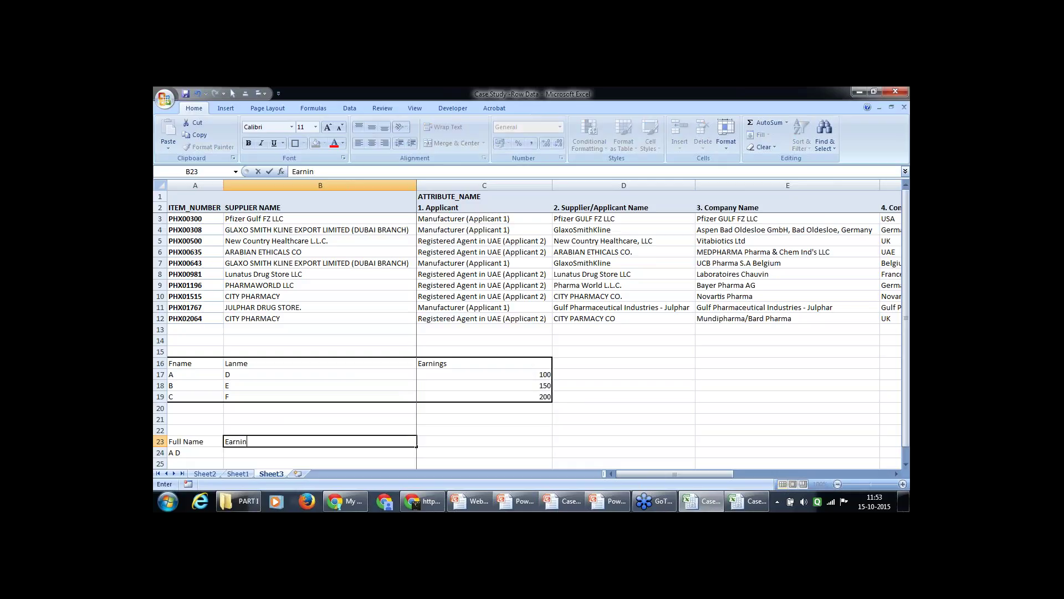
type("gs")
key("Return")
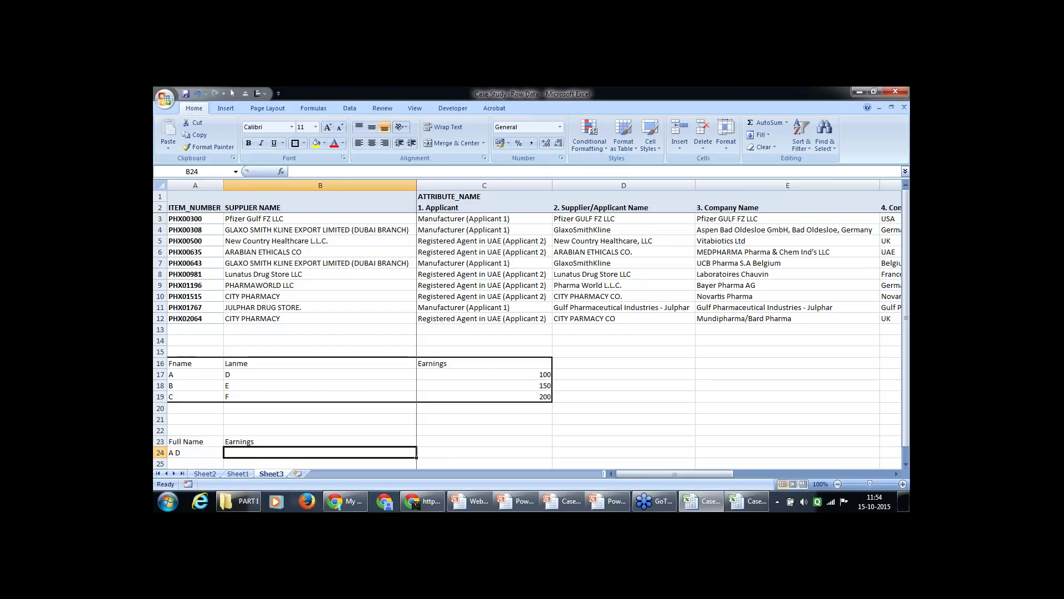
Start a VLOOKUP formula in B24 with A24 as the lookup value and CHOOSE({1,2}, as the table array
type("=vl")
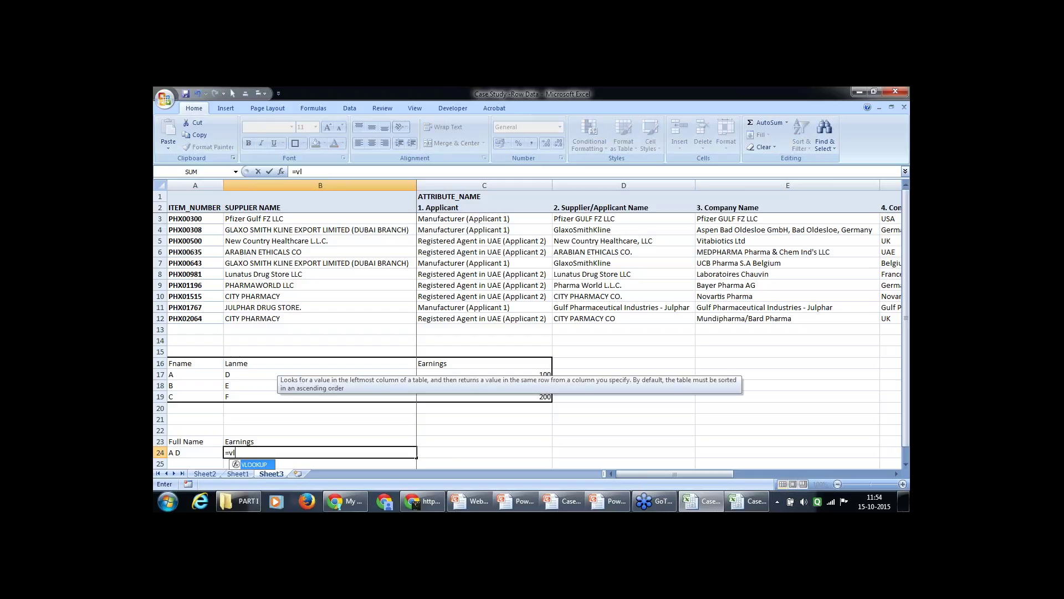
type("ookup(")
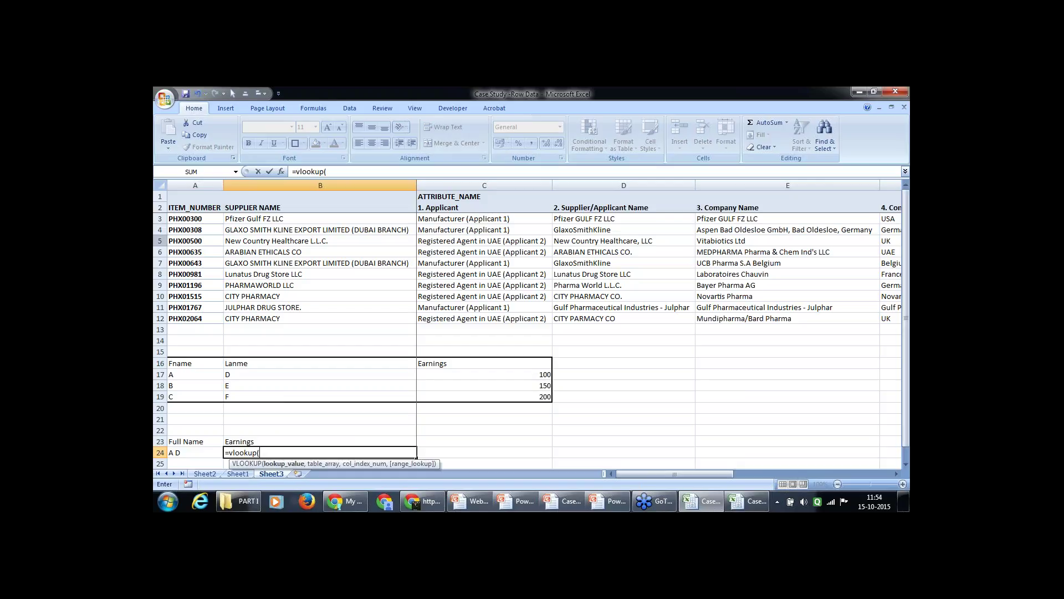
left_click_drag(905, 339, 906, 346)
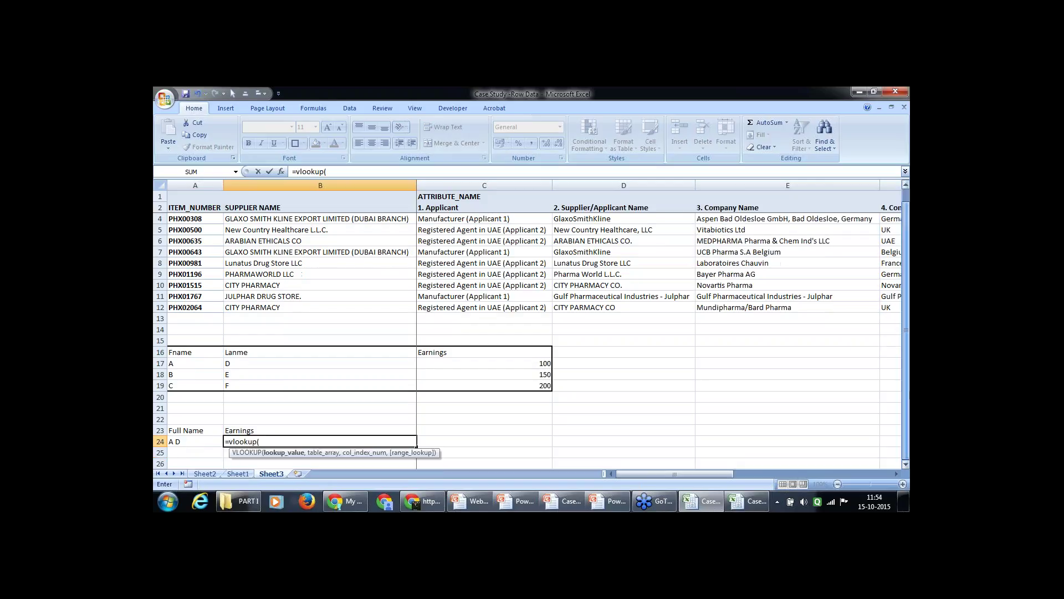
left_click(185, 443)
type(",")
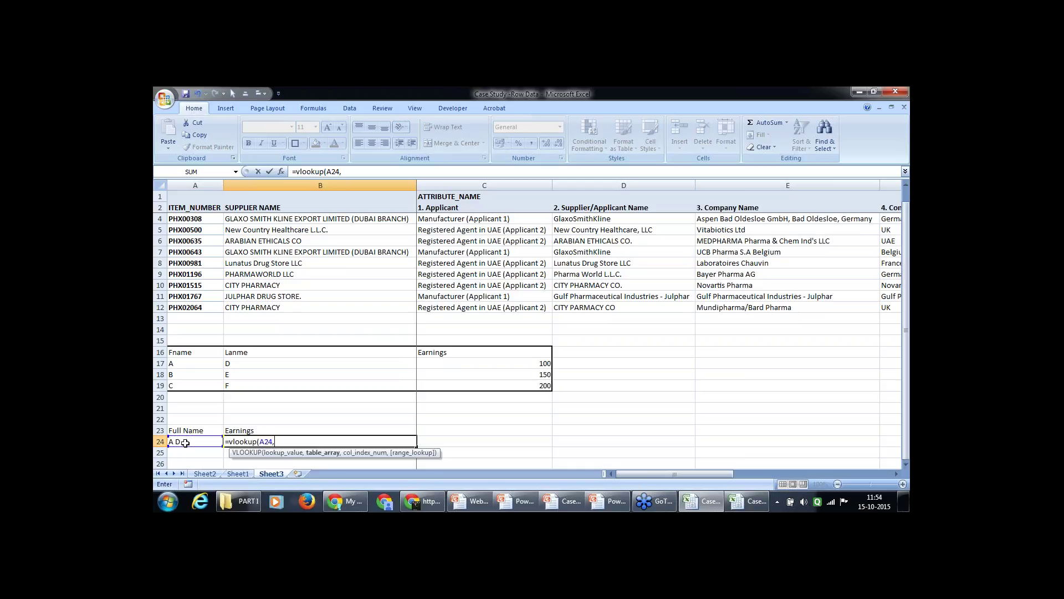
type("choo")
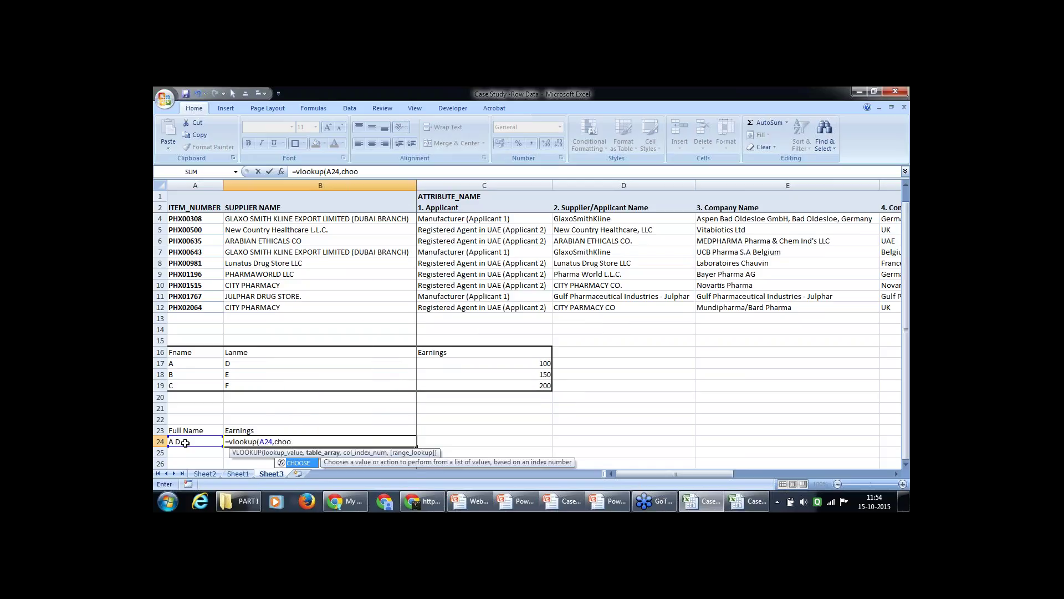
type("se(")
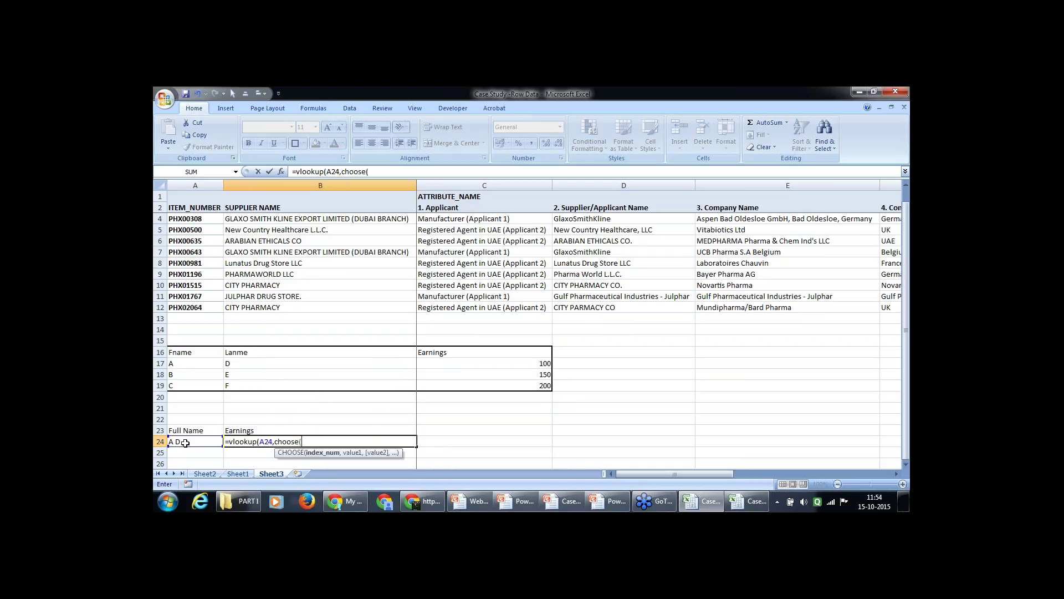
type("{1,2},")
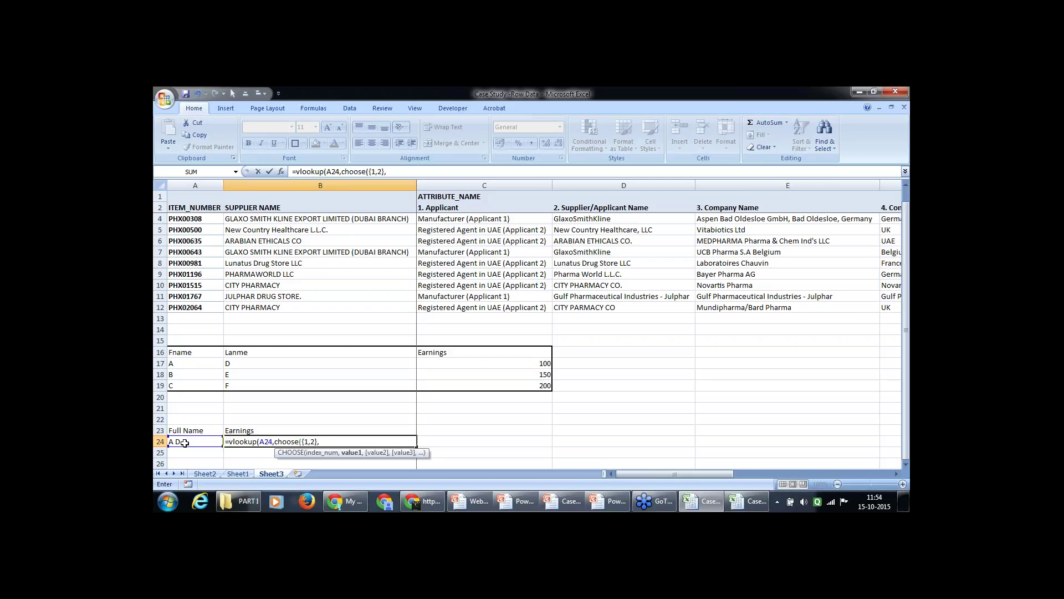
Give CHOOSE the joined name columns A16:A19&" "&B16:B19 as its first value
left_click(193, 356)
left_click_drag(193, 355, 190, 384)
type("&")
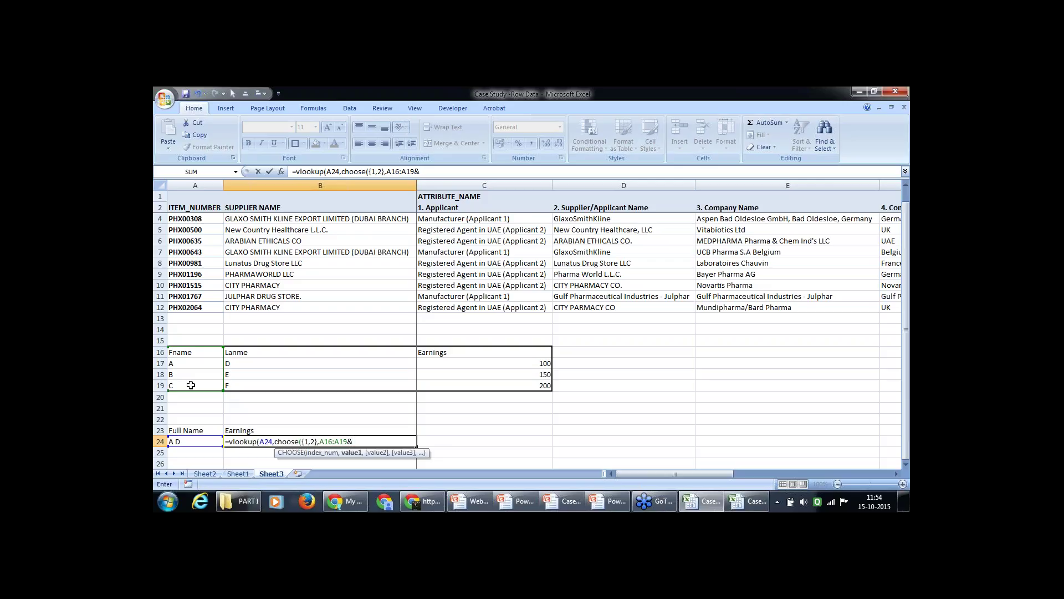
type("\" \"&")
left_click_drag(244, 350, 246, 383)
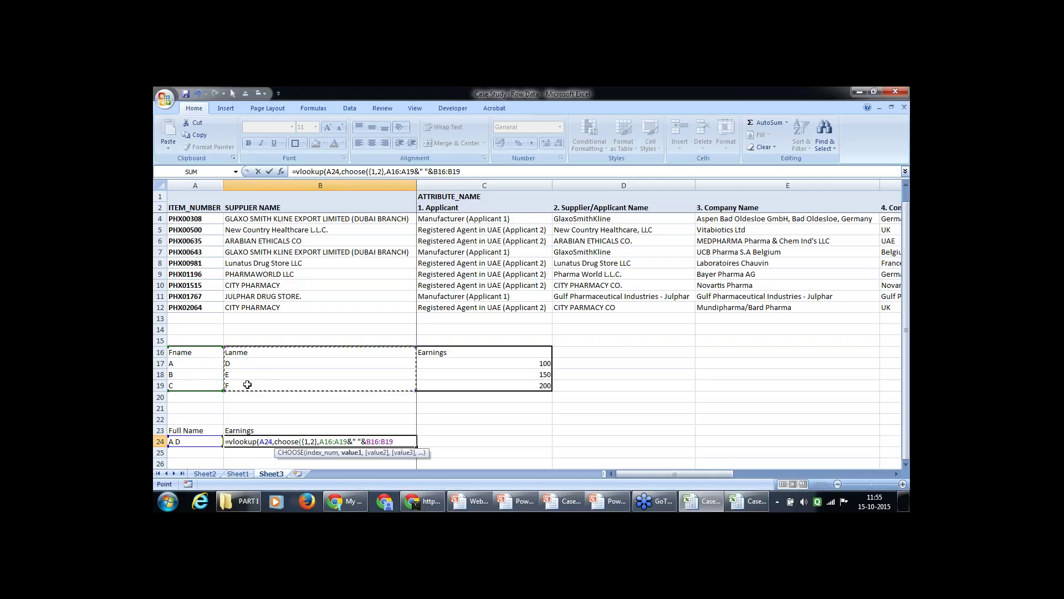
Add C16:C19 as the second CHOOSE value, set column index 2 and range lookup 0, and enter B24 as an array formula
type(",")
left_click(445, 352)
left_click_drag(444, 352, 441, 387)
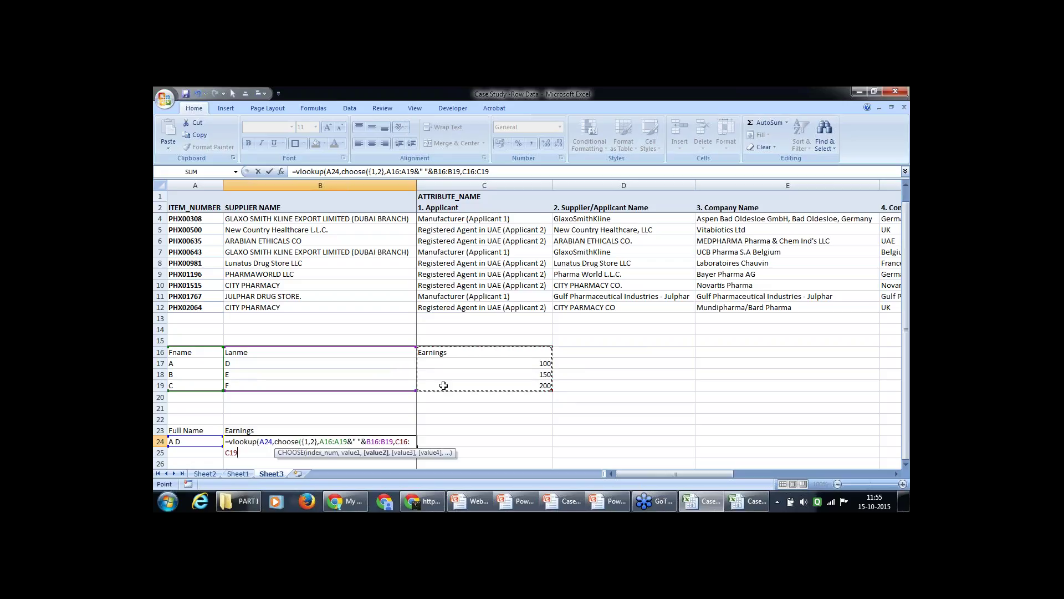
type(")")
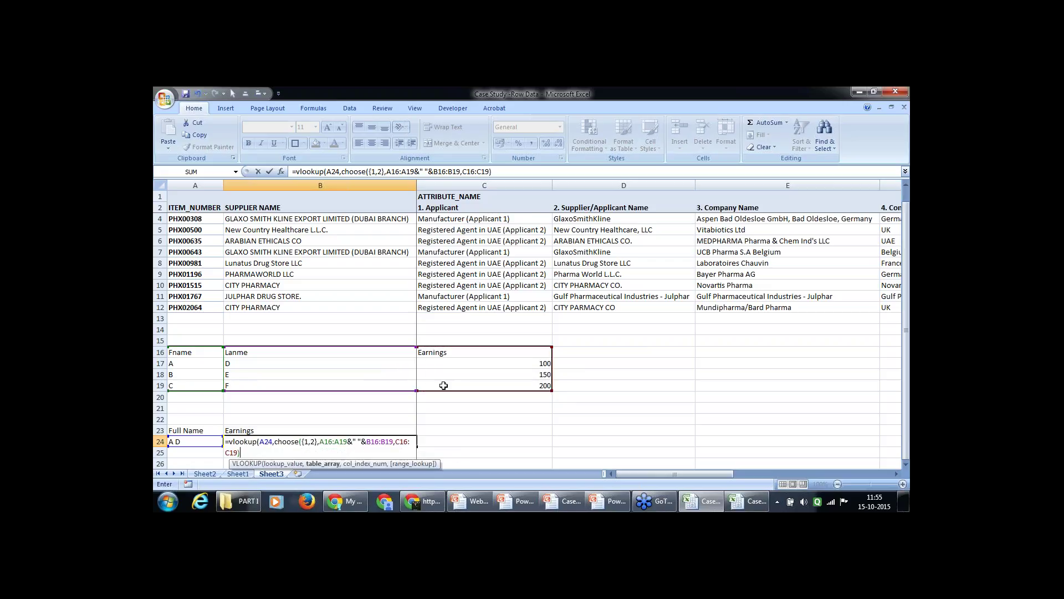
type(",2,0)")
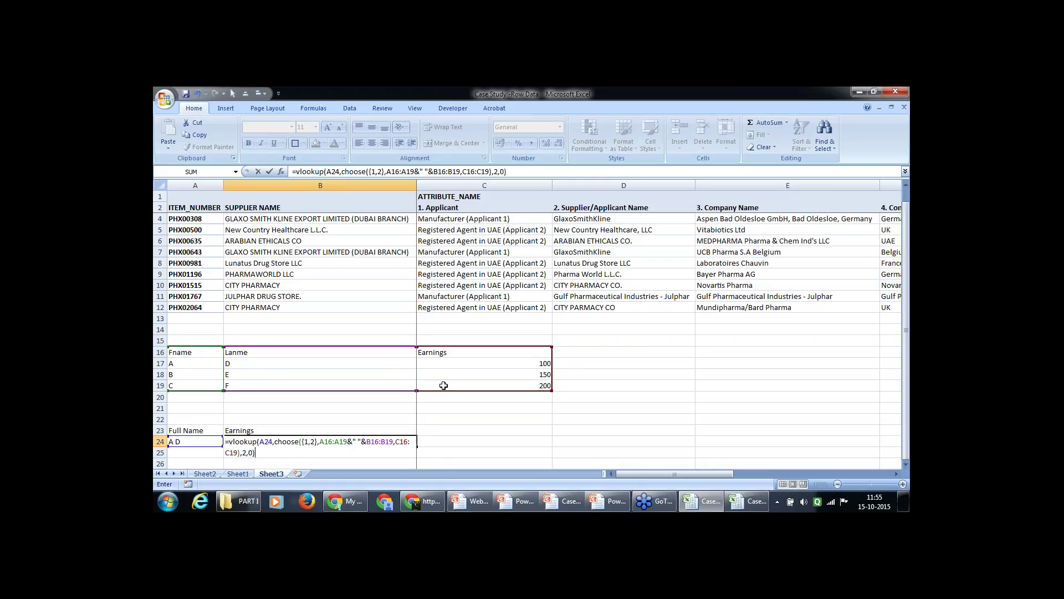
key("ctrl+shift+Return")
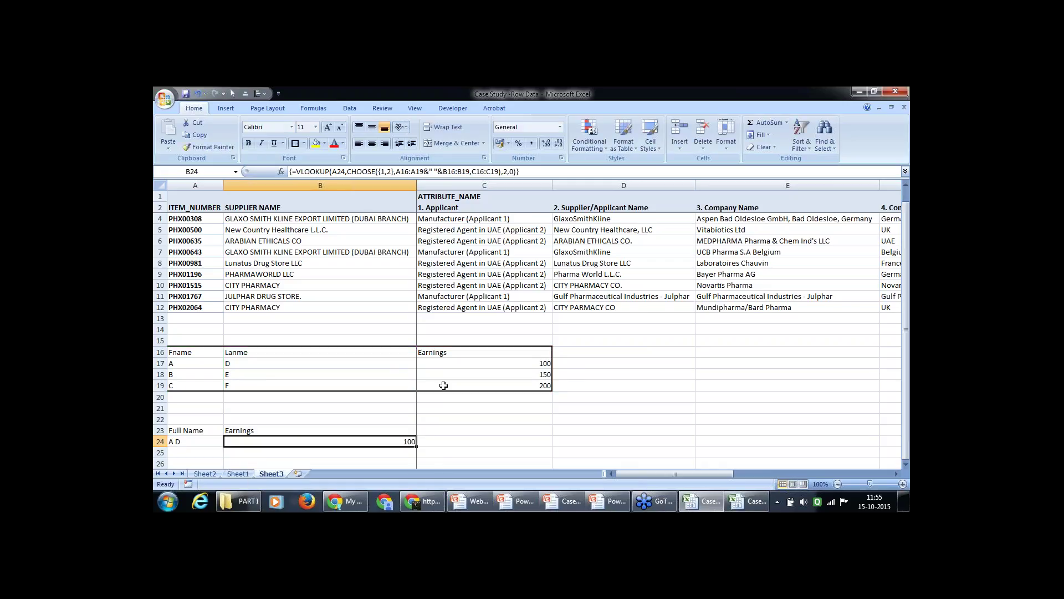
Change the lookup name in A24 to B E and inspect the &" "& join in the array formula of B24
left_click(206, 437)
left_click(286, 445)
left_click(190, 443)
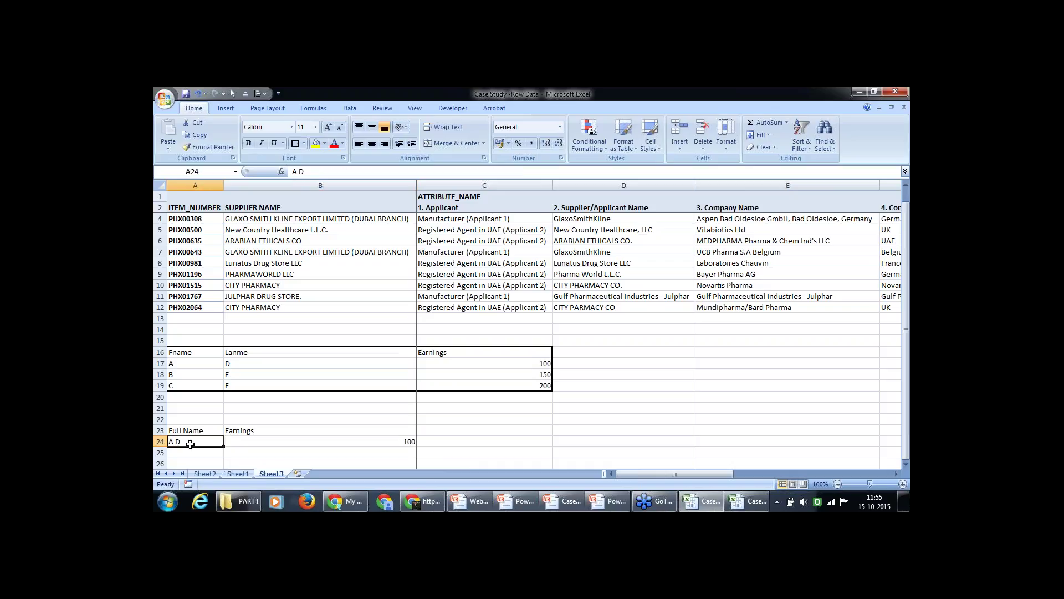
type("B")
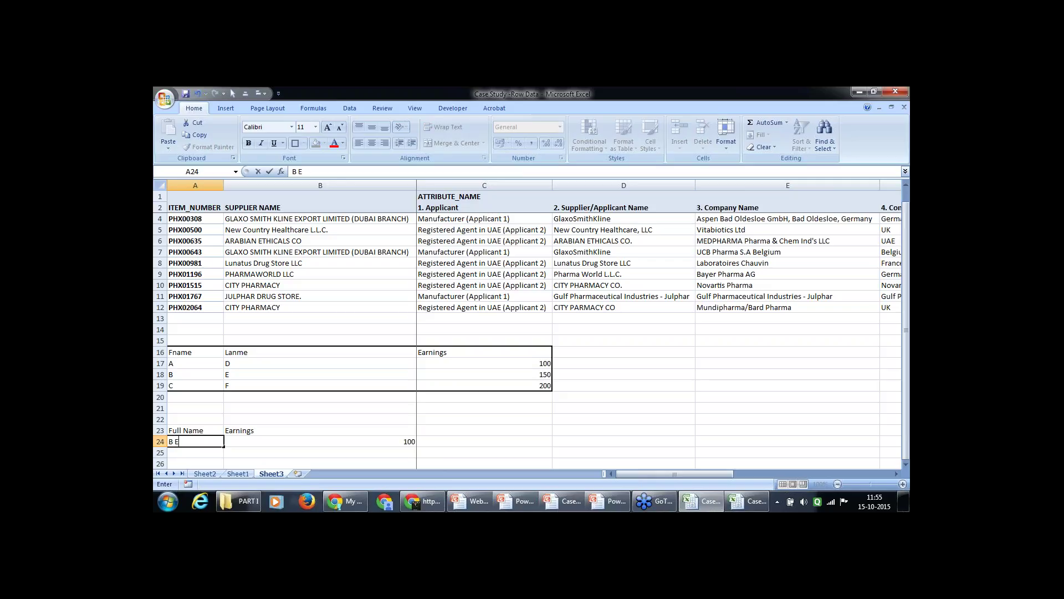
type(" E")
key("Tab")
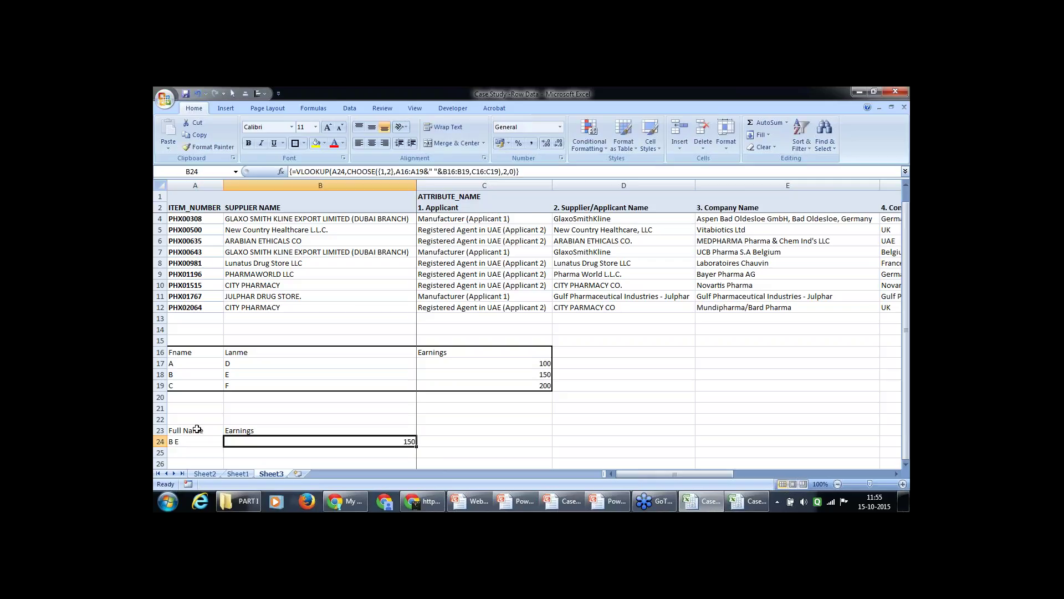
left_click_drag(443, 171, 425, 172)
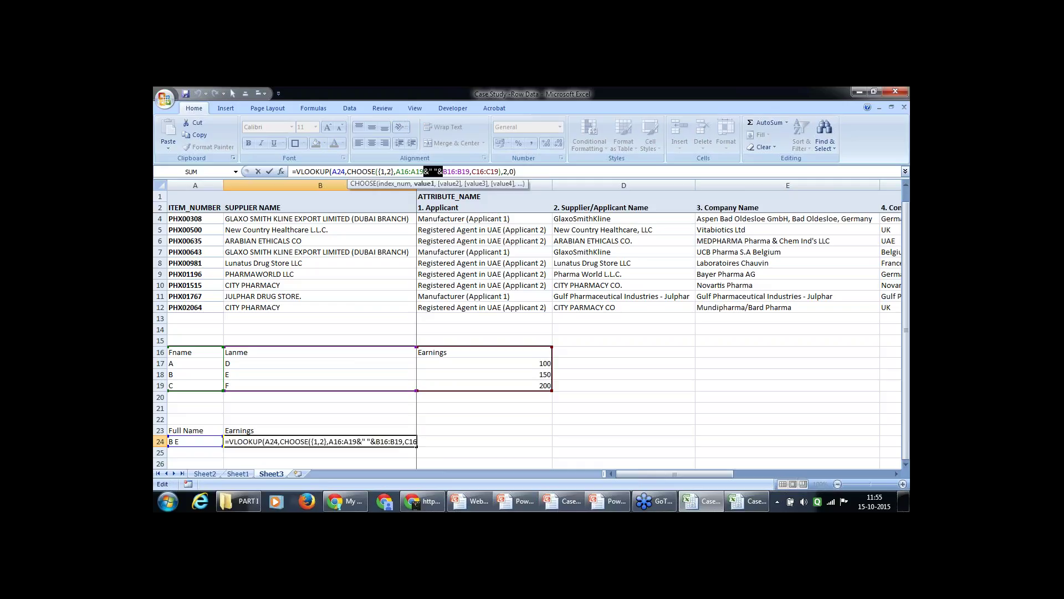
key("ctrl+shift+Return")
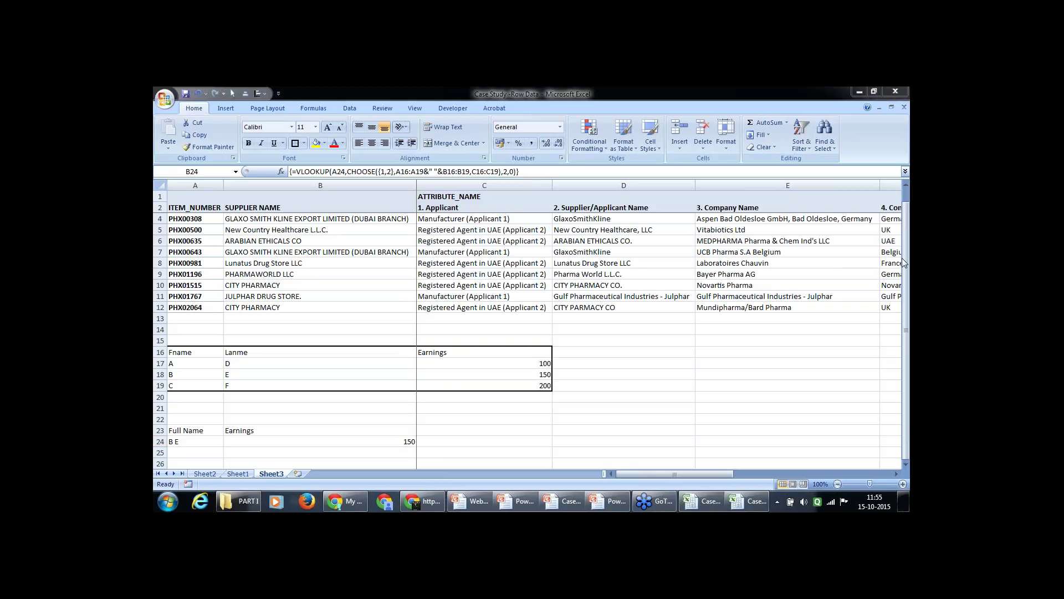